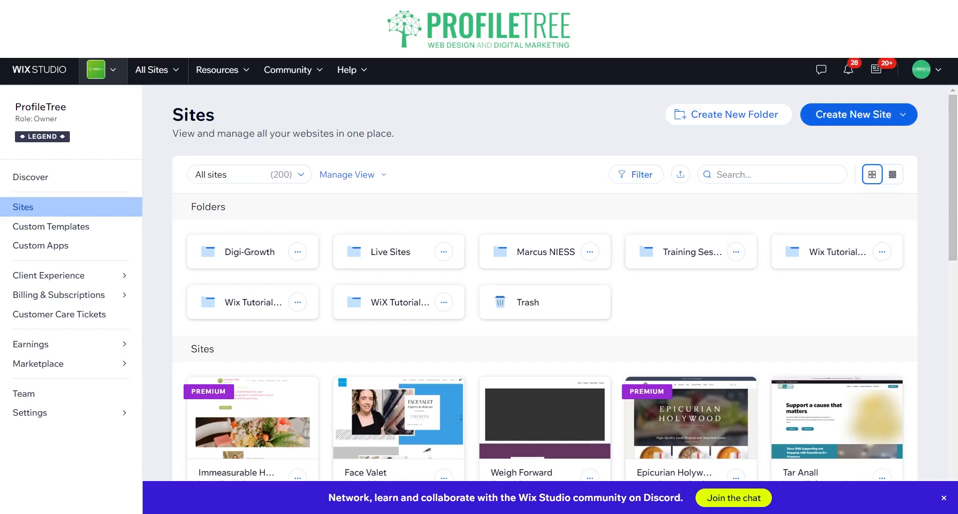
Create a new site with the Wix Editor and start the AI setup chat.
click(879, 121)
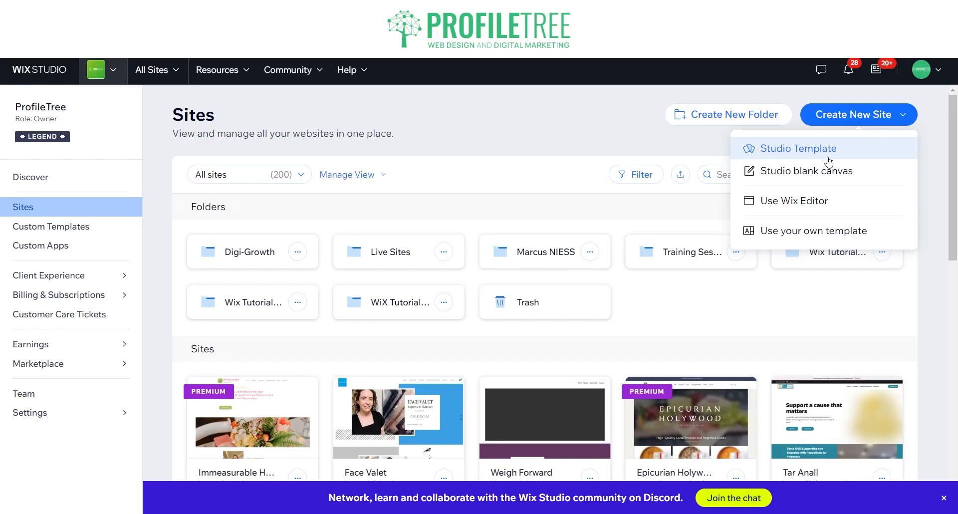
click(817, 212)
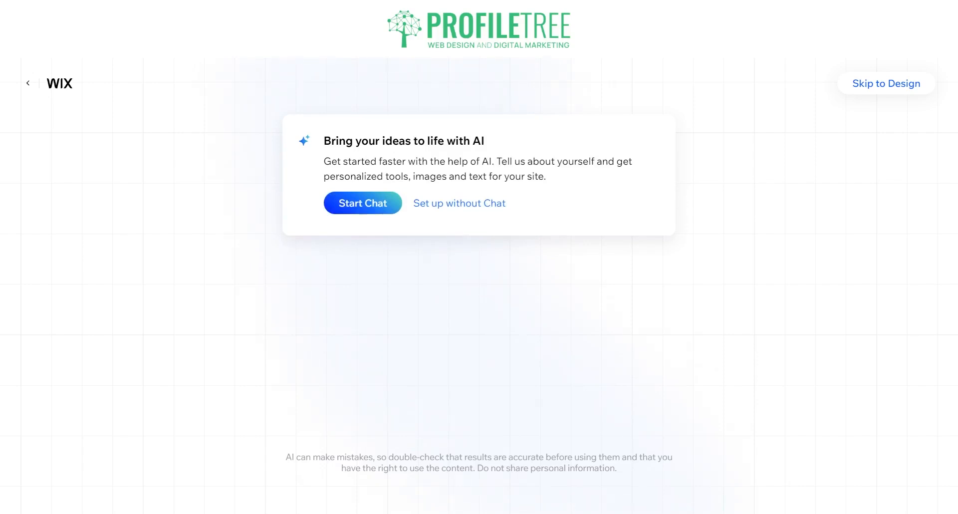
click(362, 216)
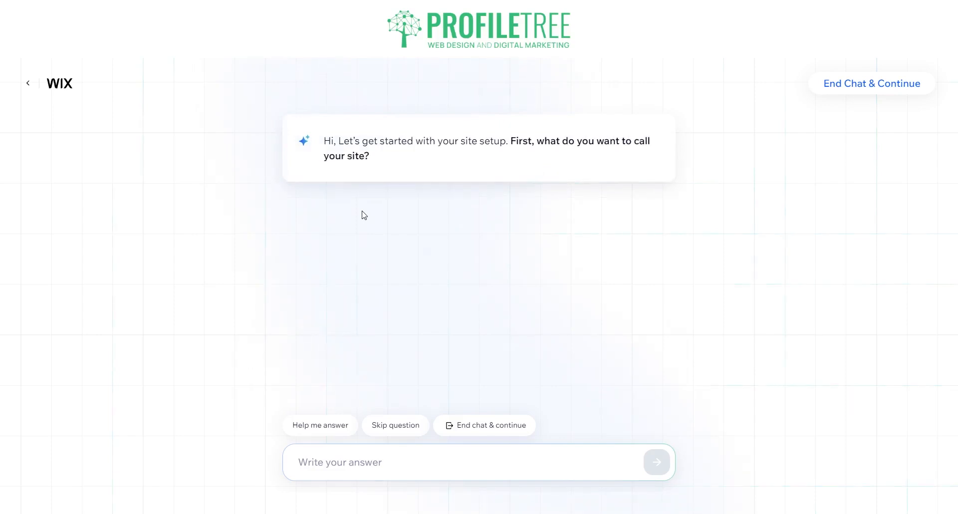
Name the site "ProfileTree Tutorial" in the setup chat.
click(419, 465)
text(Tutor)
key(BackSpace)
key(BackSpace)
key(BackSpace)
key(BackSpace)
key(BackSpace)
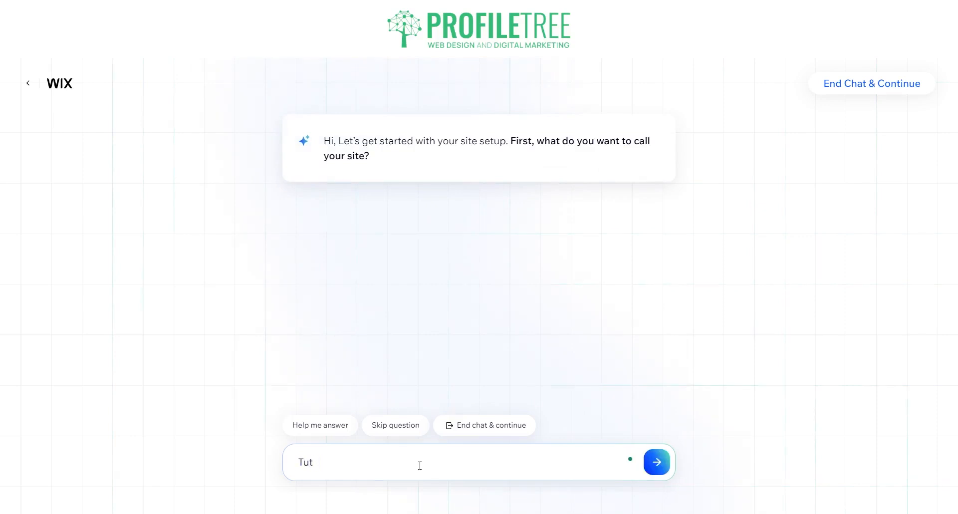
text(Pr)
key(BackSpace)
key(BackSpace)
text(ProfileTree Tutorial)
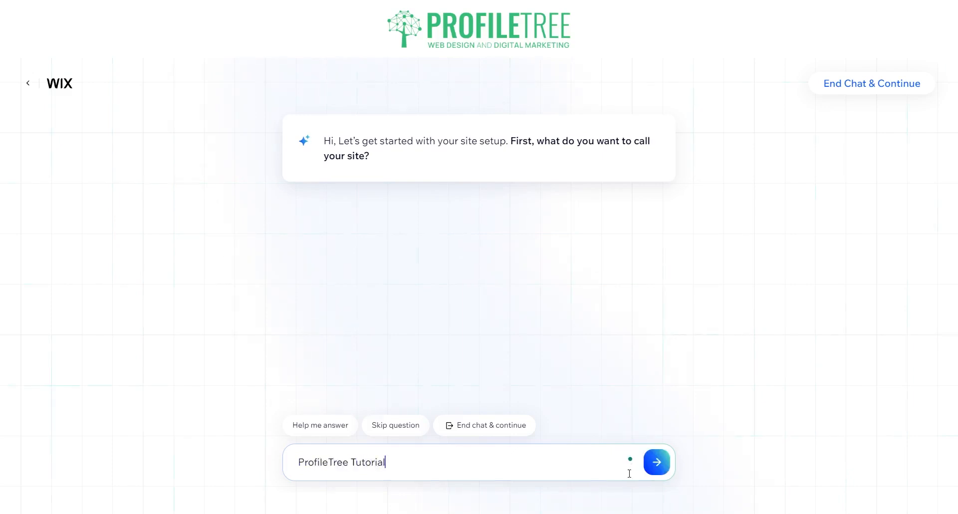
click(661, 463)
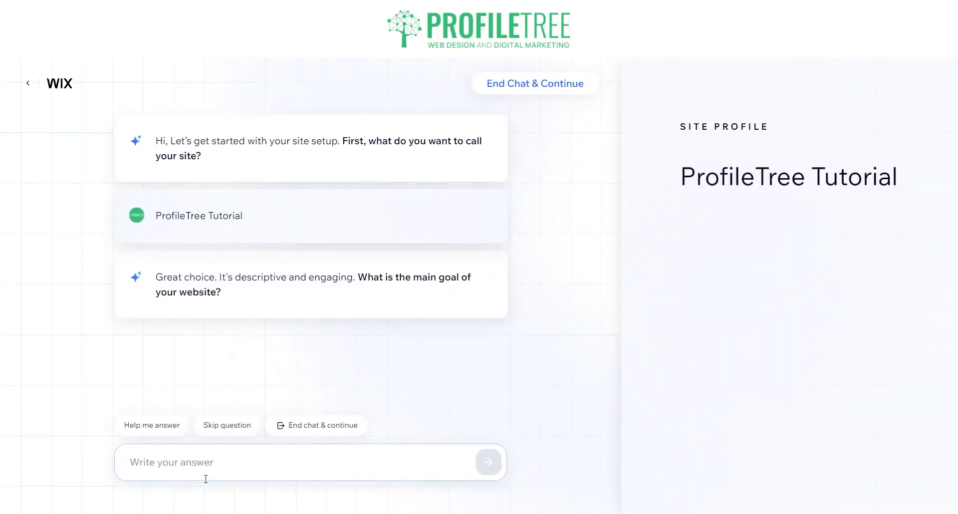
Answer the question about the website's main goal with "We are a website development company".
click(205, 475)
text(We )
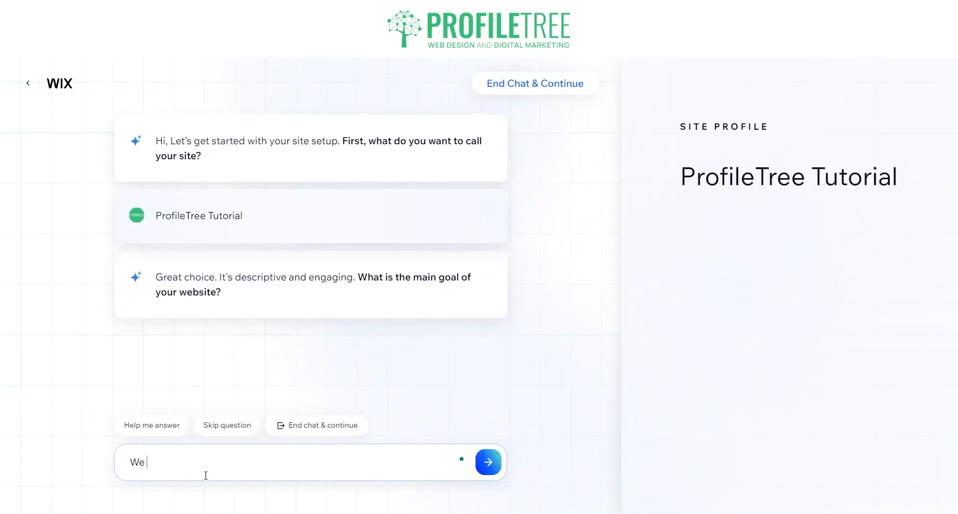
text(are a website developmeny co)
key(BackSpace)
key(BackSpace)
key(BackSpace)
key(BackSpace)
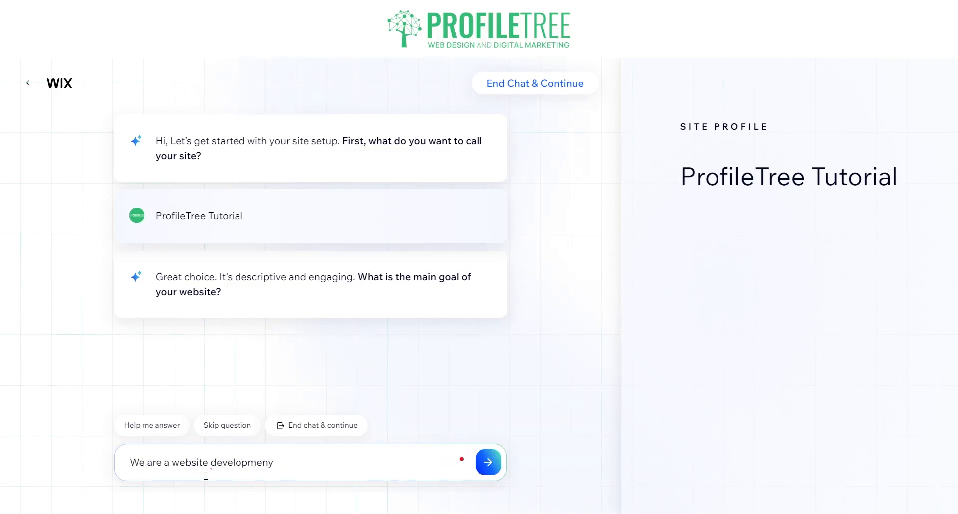
text(t company)
key(Return)
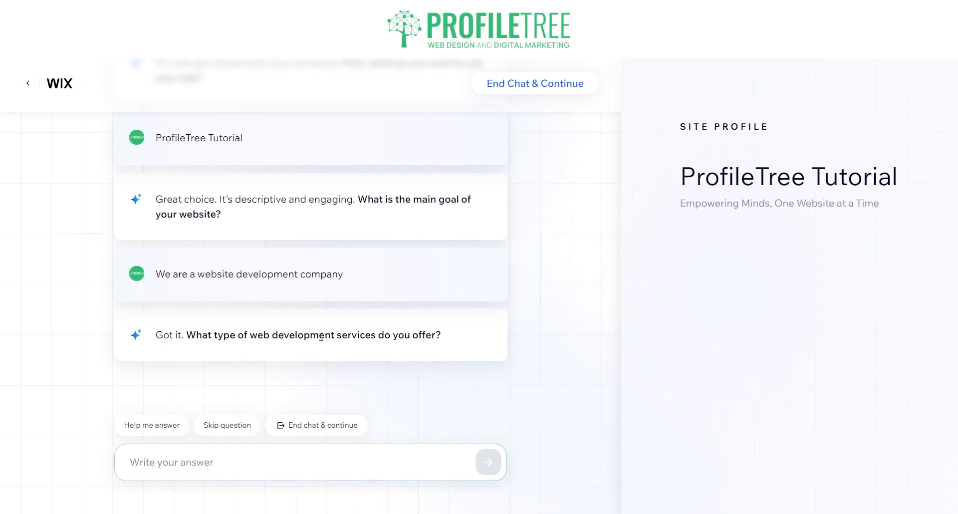
Answer the question about the services offered with "WordPress Websites and WIX Websites".
click(311, 458)
text(Word)
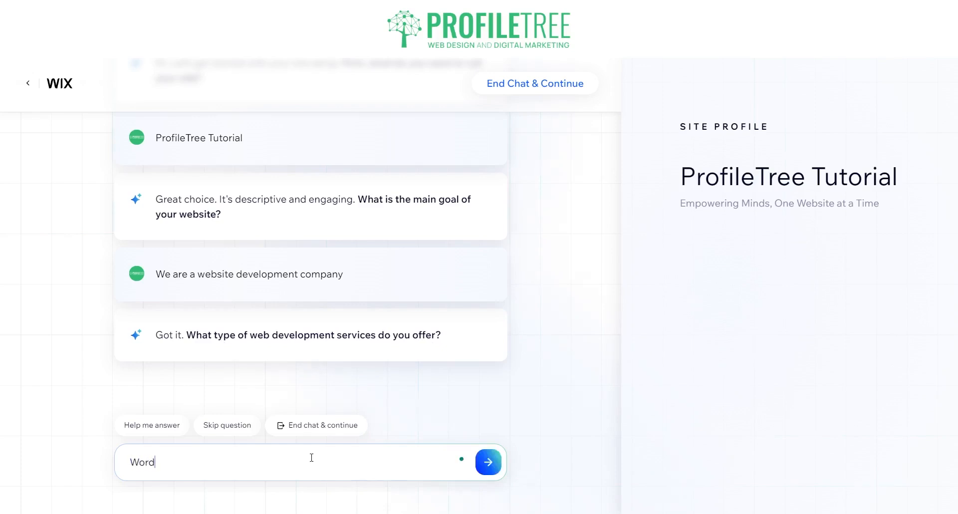
text(Press Websites and W)
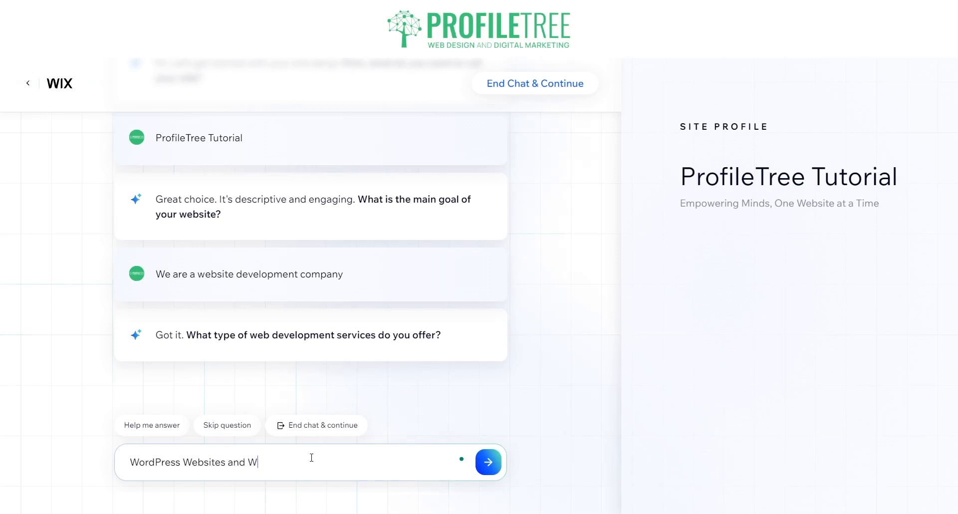
text(IX Websites)
key(Return)
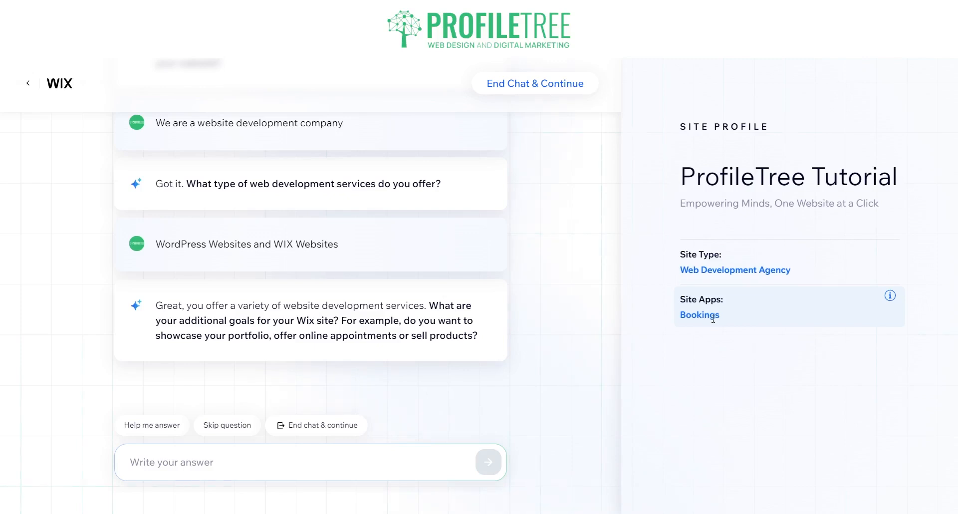
Answer the question about additional site goals with "enquiry only".
click(218, 467)
text(enq)
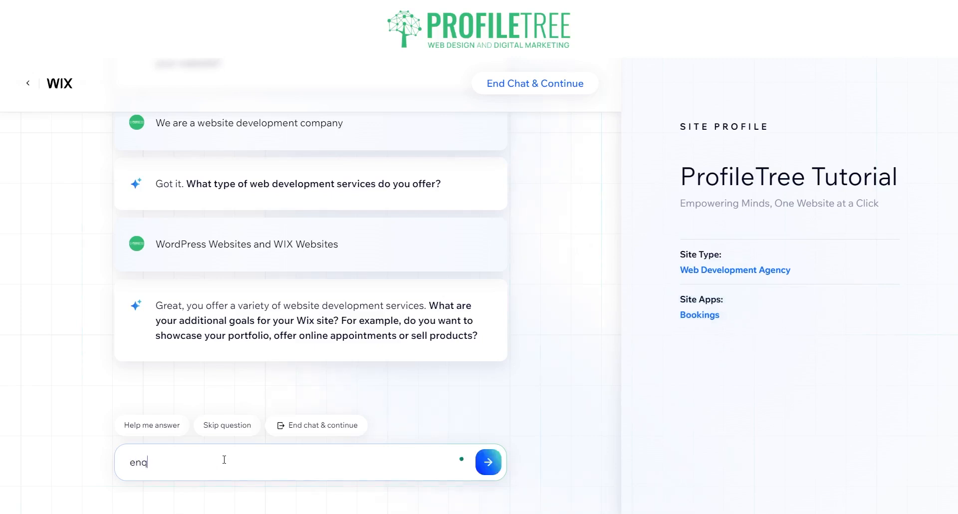
text(uiry only)
key(Return)
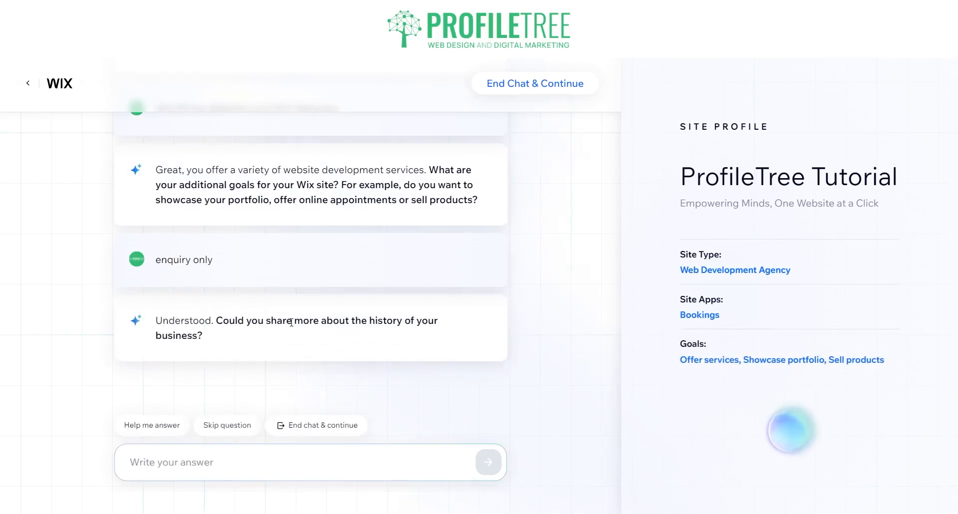
Describe the business history as "we started in 2011 and have continued to develop several websites and offer other services like SEO".
click(190, 466)
text(we sta)
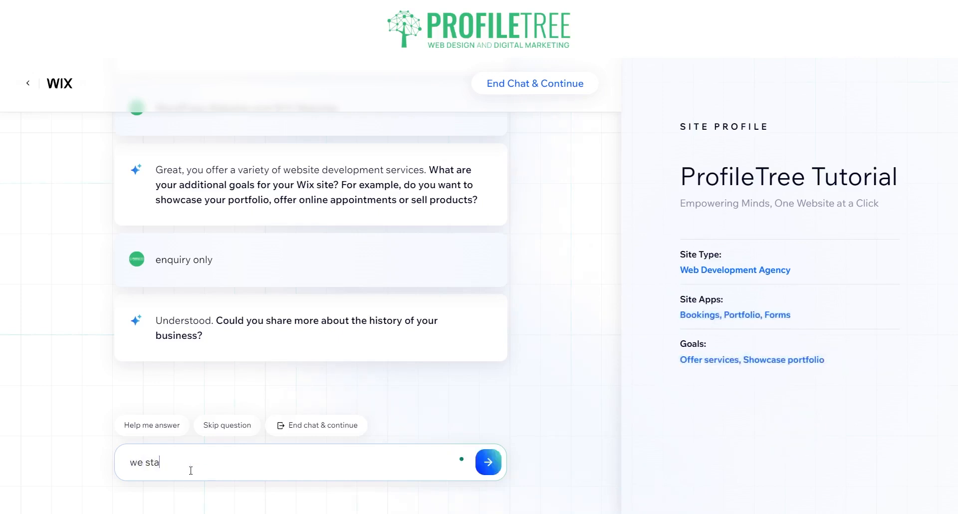
text(rted)
text(in 2011 and have continued to develop several websites and offer other services like SEO)
key(Return)
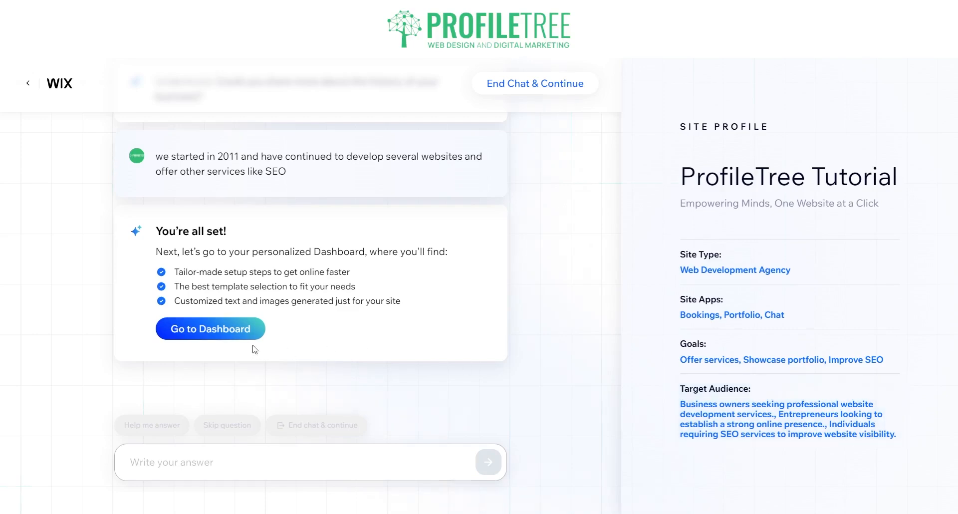
Go to the new site's dashboard and start designing the site by picking a template to customize.
click(219, 339)
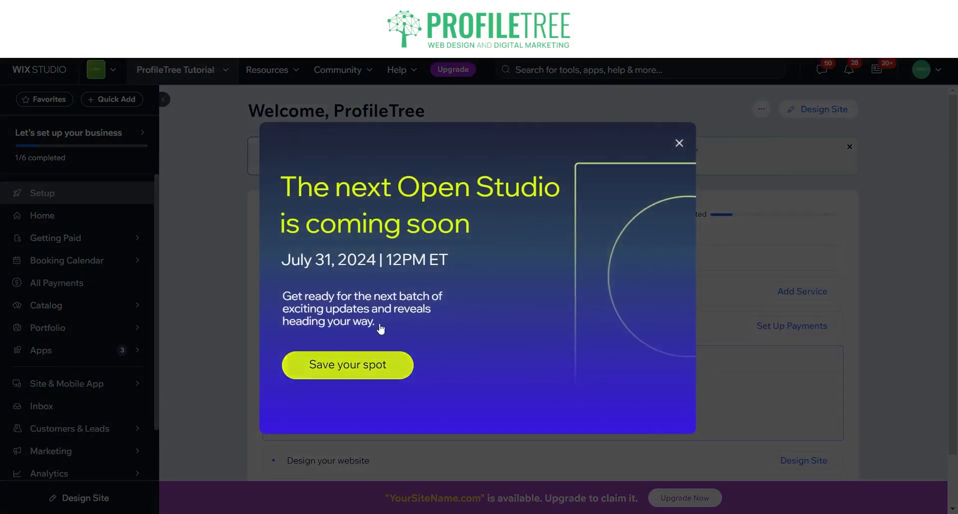
click(680, 143)
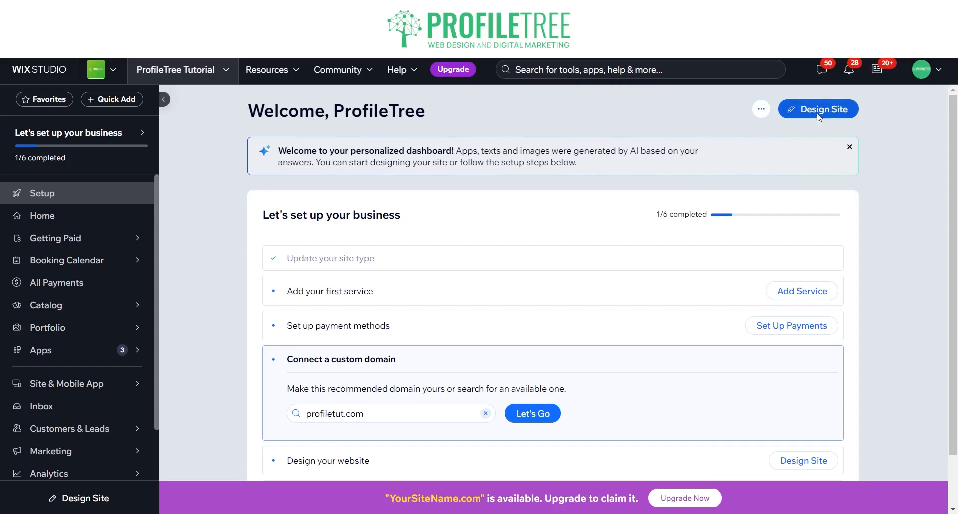
click(819, 114)
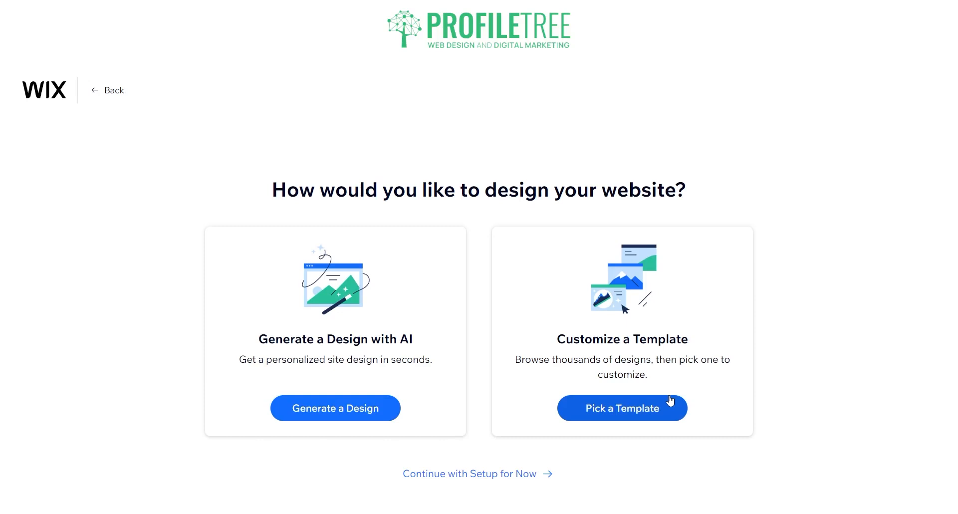
click(617, 410)
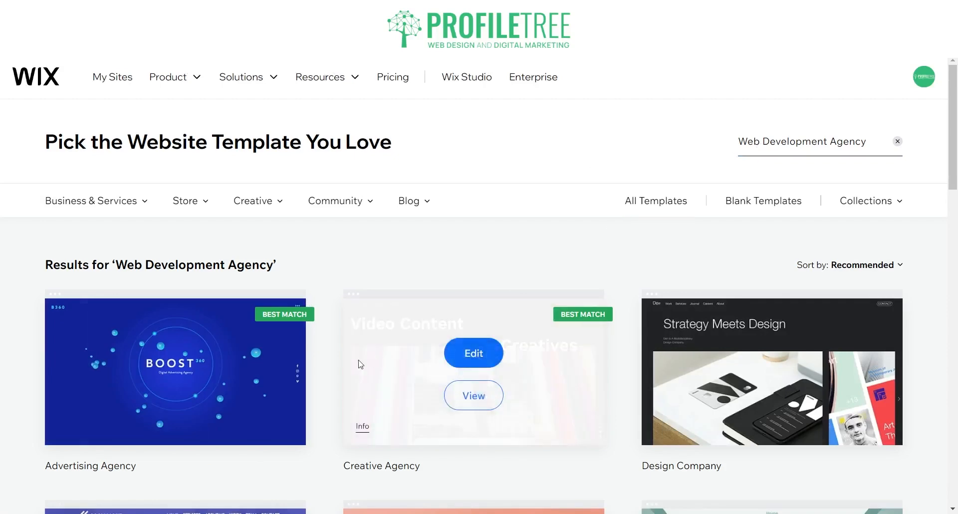
Browse the Web Development Agency templates on result pages 1 and 3.
scroll(340, 369, down, 3)
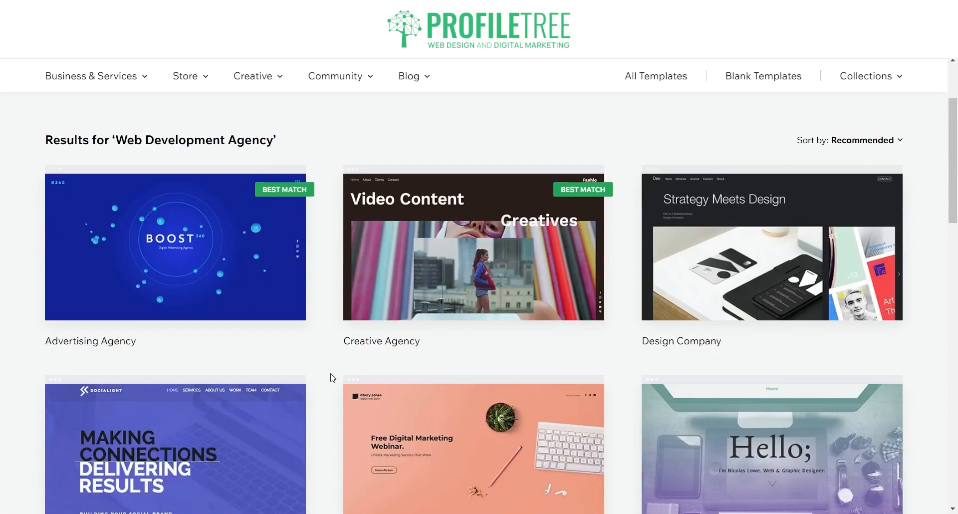
scroll(332, 379, down, 3)
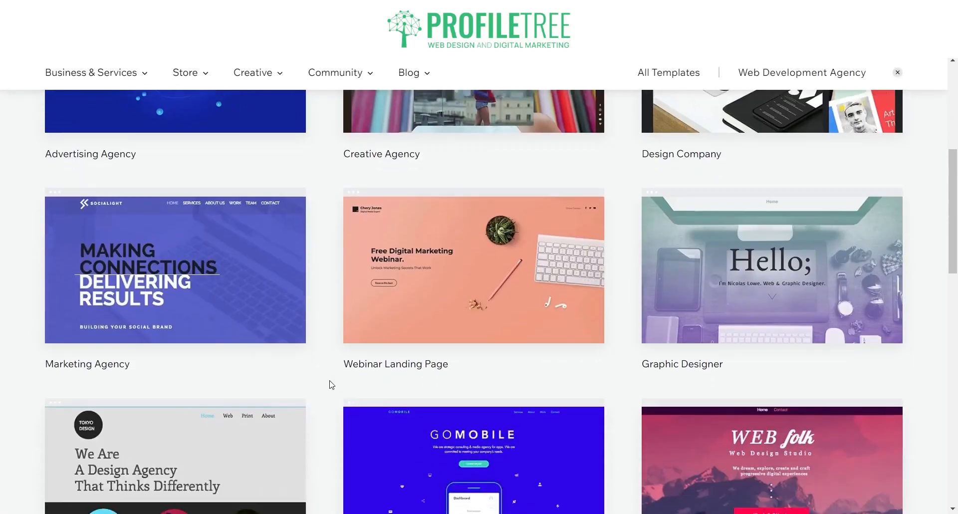
scroll(331, 384, down, 1)
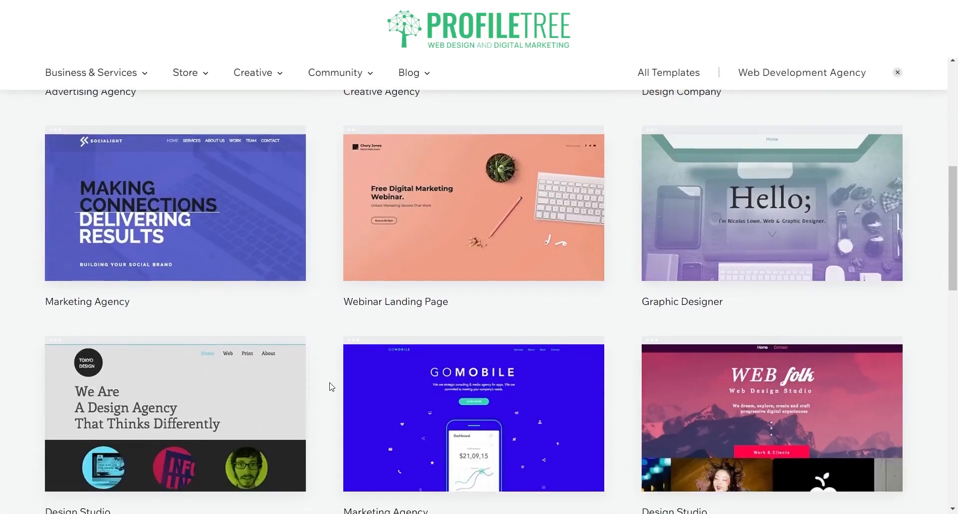
scroll(331, 387, down, 6)
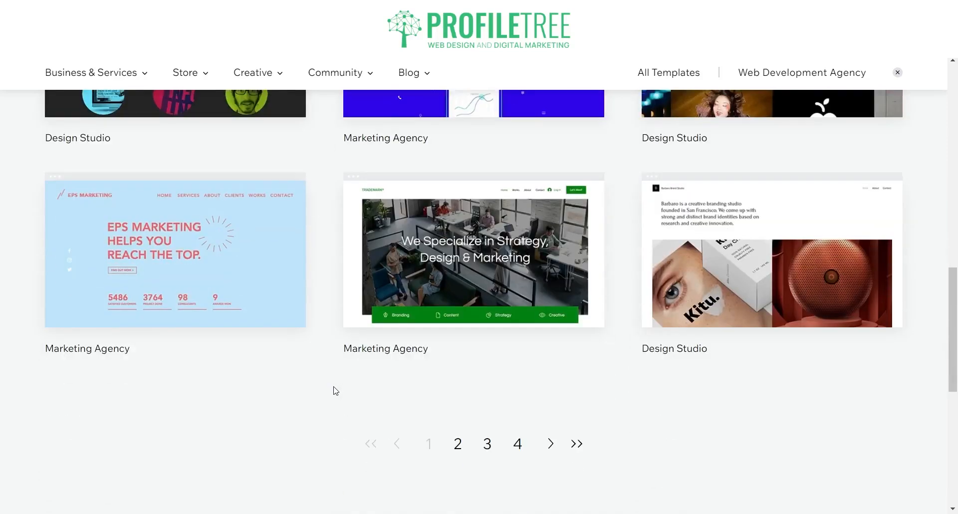
click(486, 443)
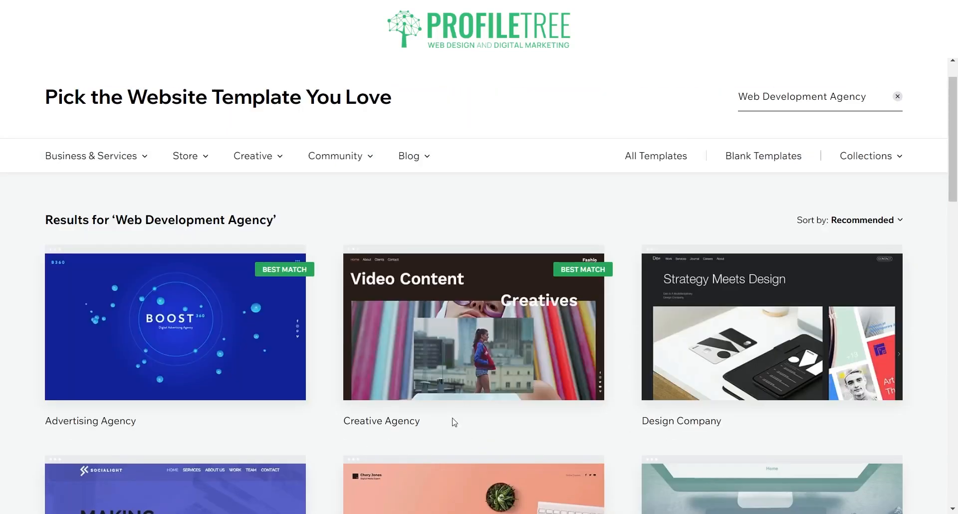
scroll(496, 381, down, 4)
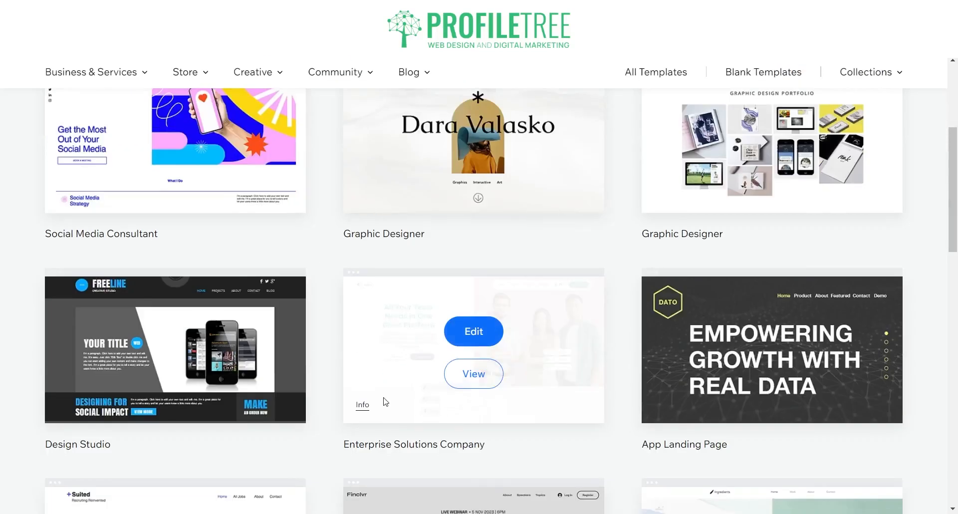
scroll(320, 383, down, 11)
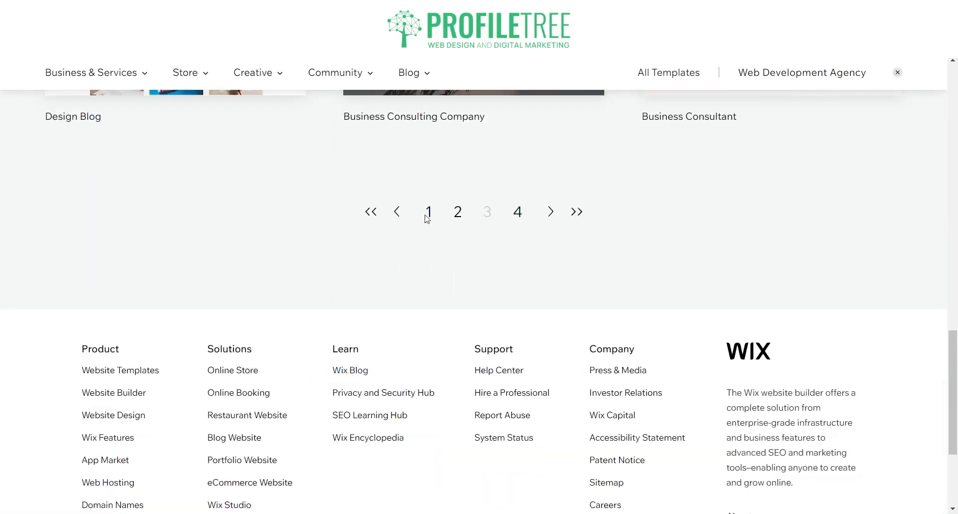
click(425, 216)
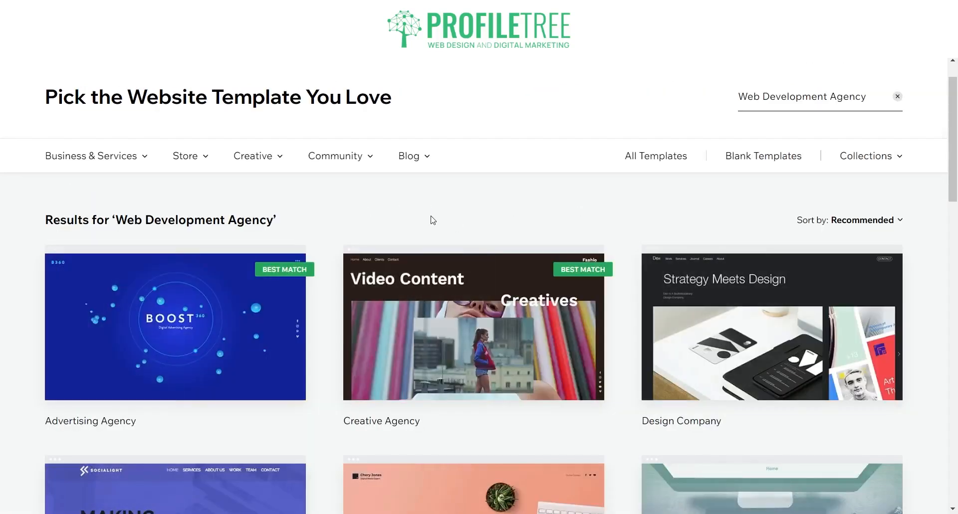
scroll(314, 277, down, 15)
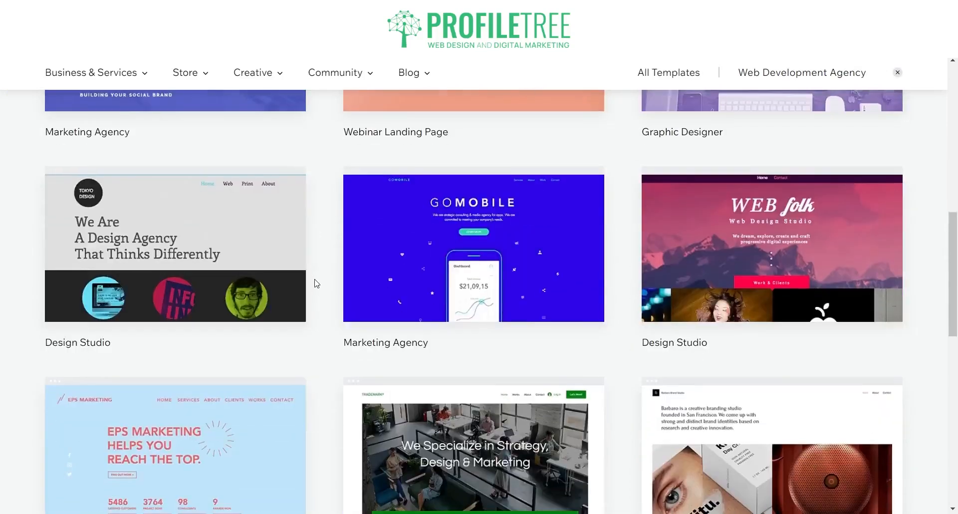
scroll(324, 285, up, 5)
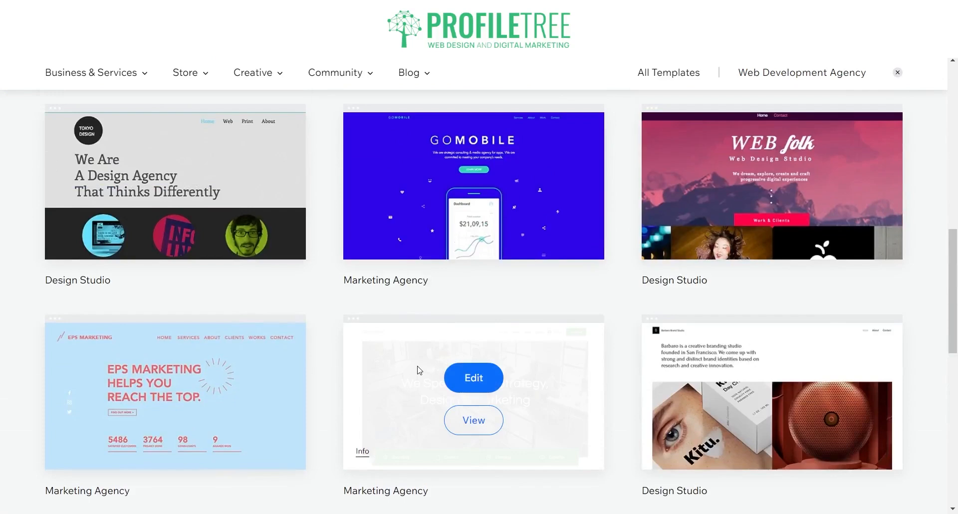
Preview the green Marketing Agency template "We Specialize in Strategy, Design & Marketing" and look through its Home and Works pages.
click(474, 422)
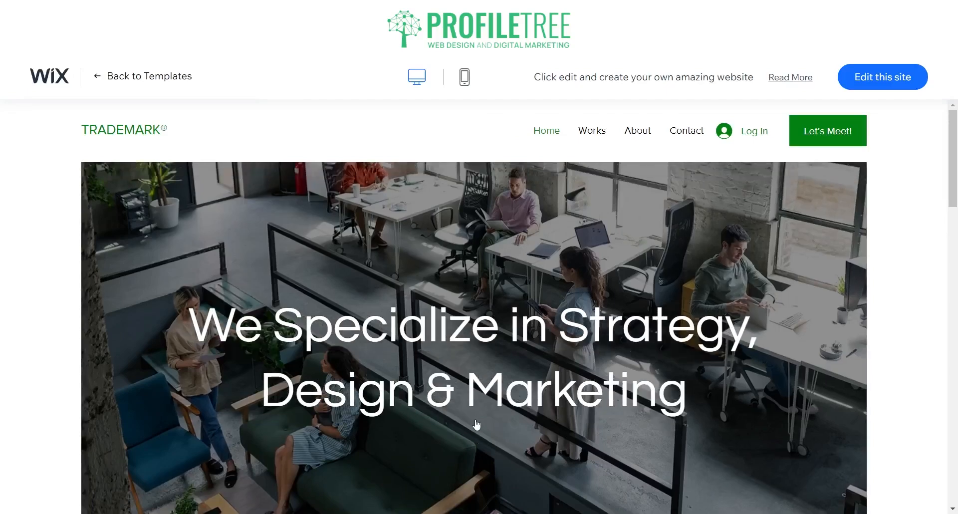
scroll(388, 318, down, 20)
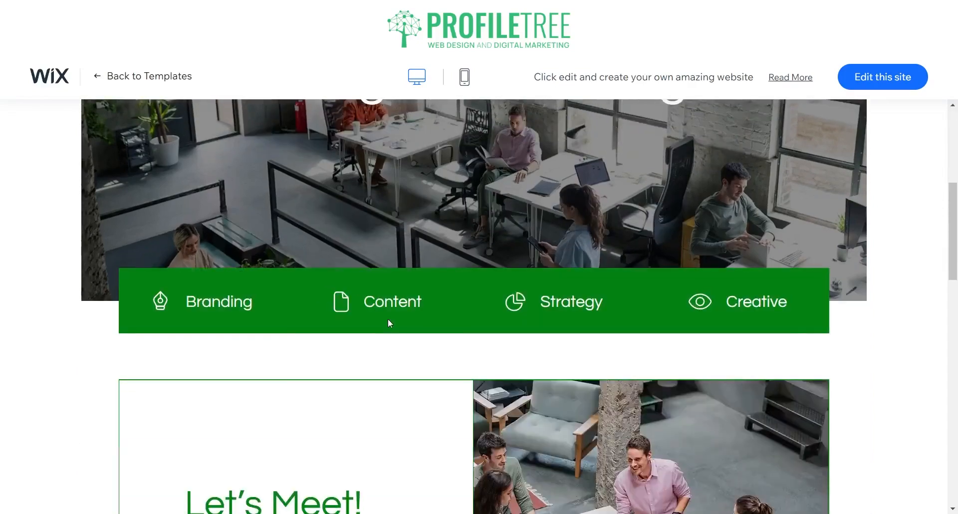
scroll(577, 342, up, 20)
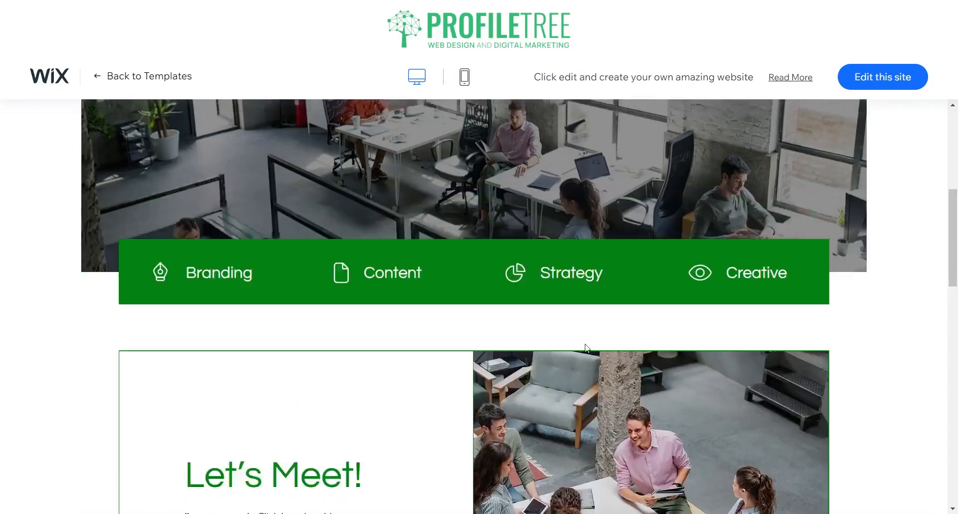
click(593, 131)
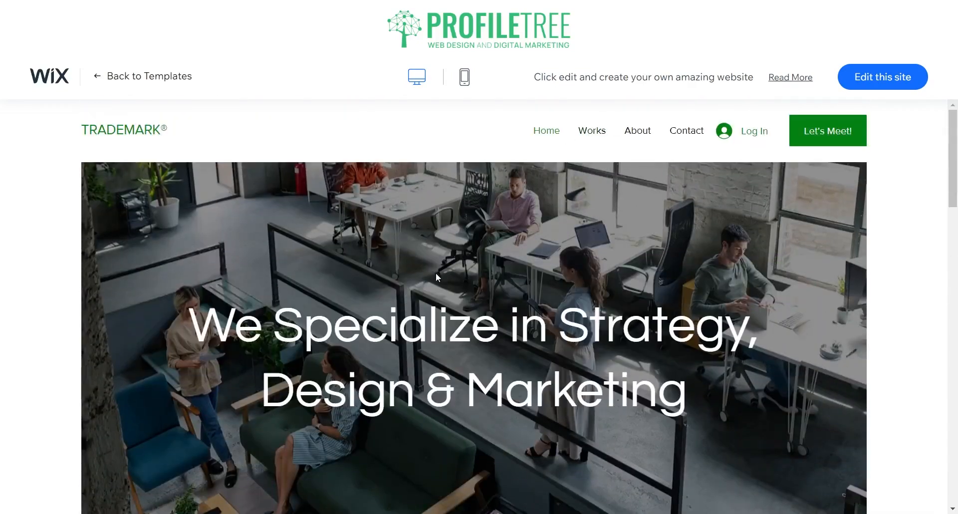
scroll(436, 276, down, 18)
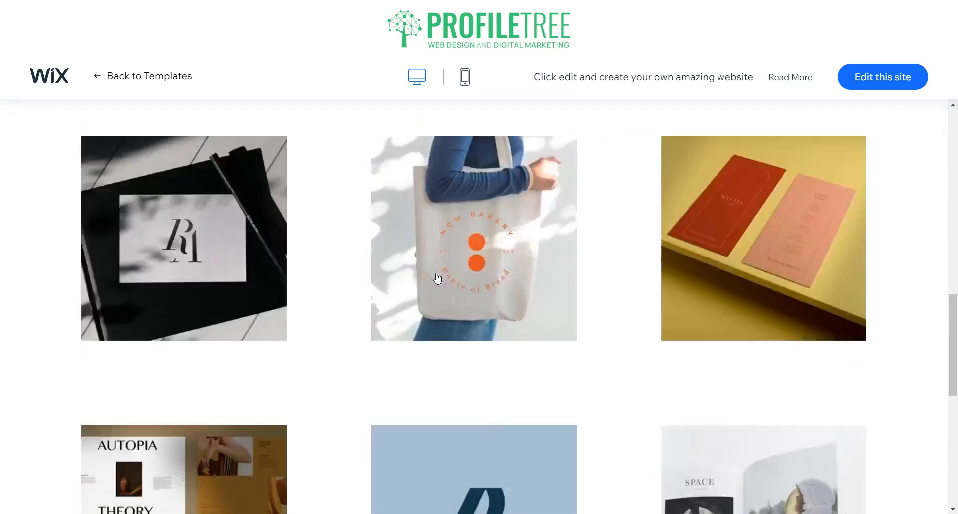
Look through the Works and About pages of the previewed green Marketing Agency template.
scroll(436, 277, up, 10)
scroll(438, 277, up, 6)
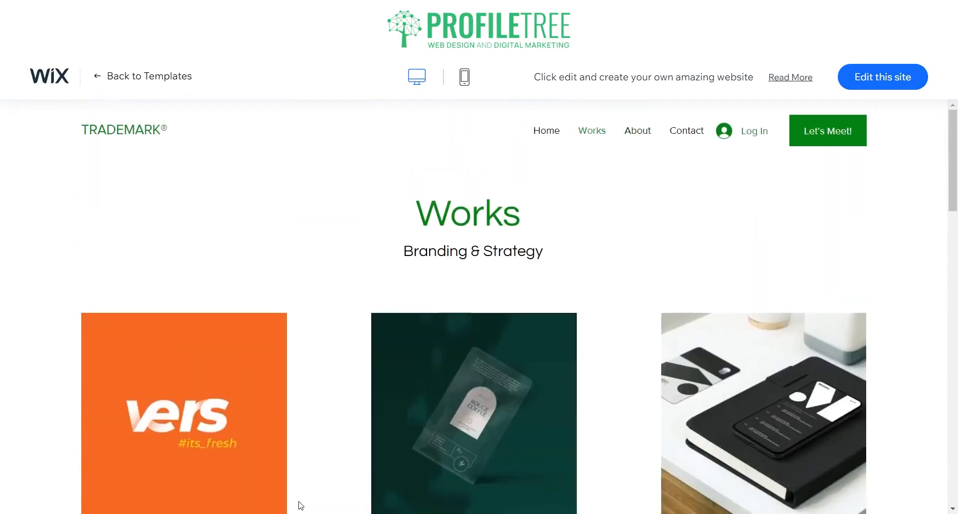
scroll(299, 506, down, 7)
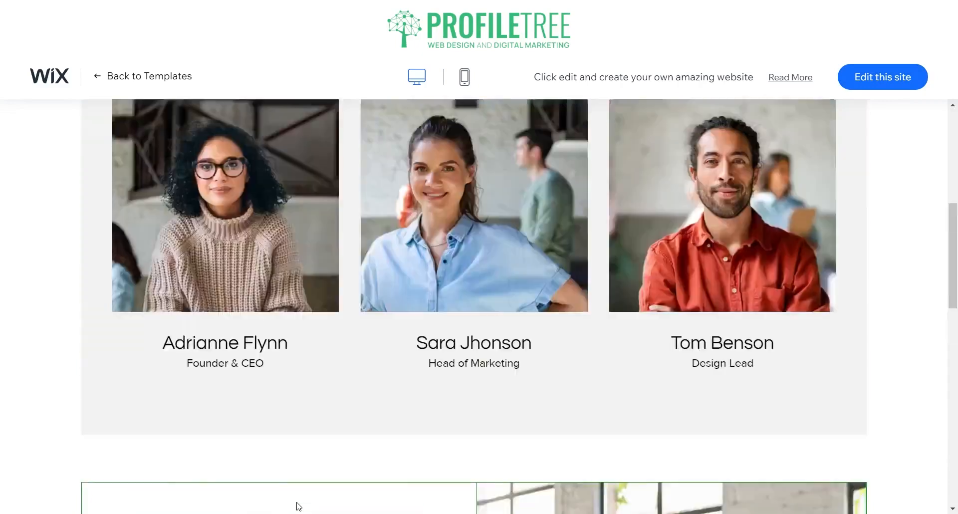
scroll(298, 506, up, 7)
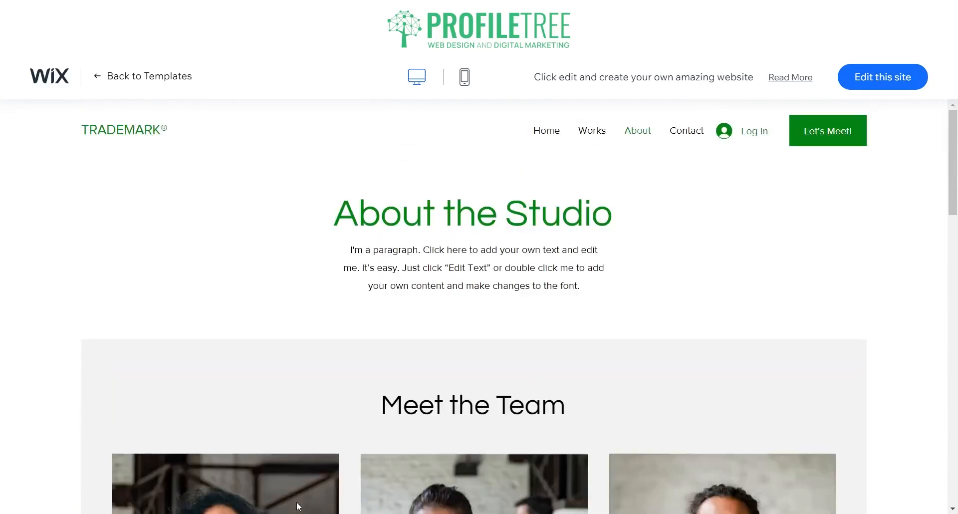
Open the previewed template for editing and set the editor canvas zoom to 100%.
click(896, 80)
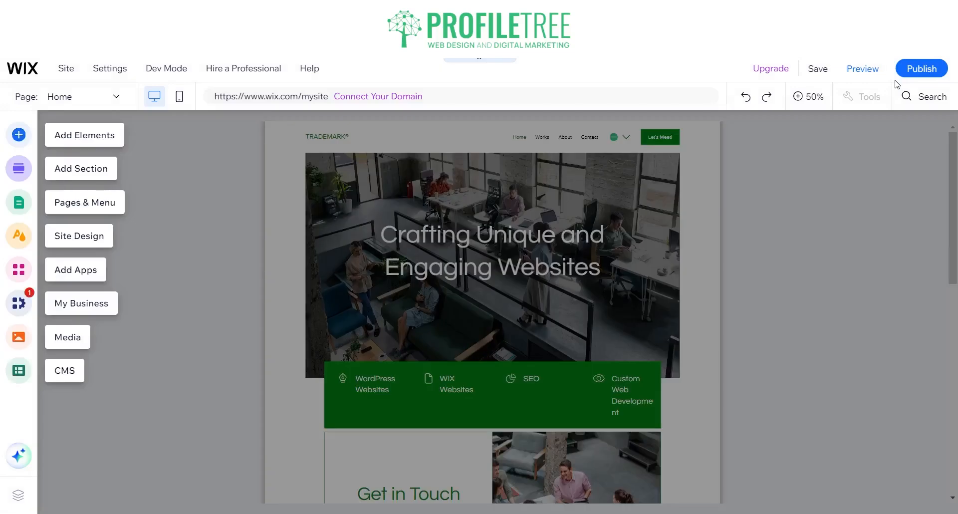
click(501, 316)
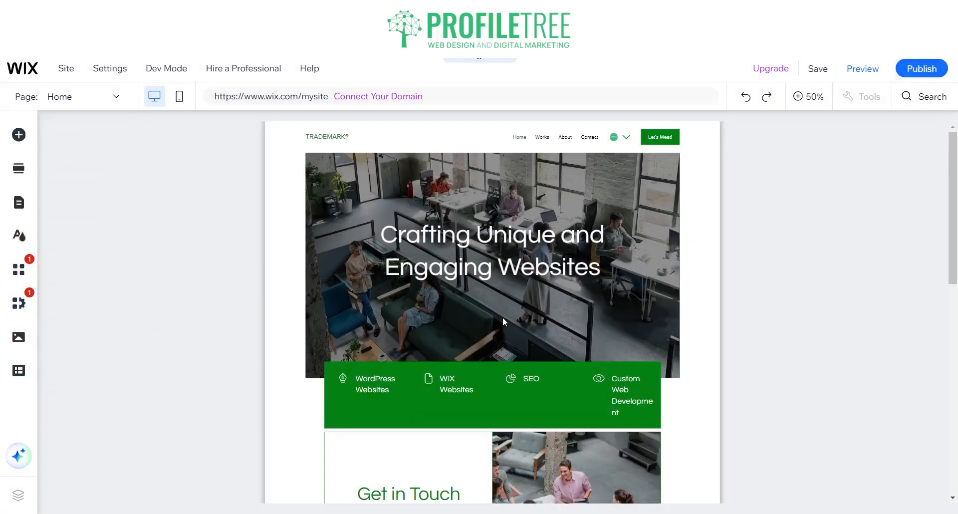
click(805, 96)
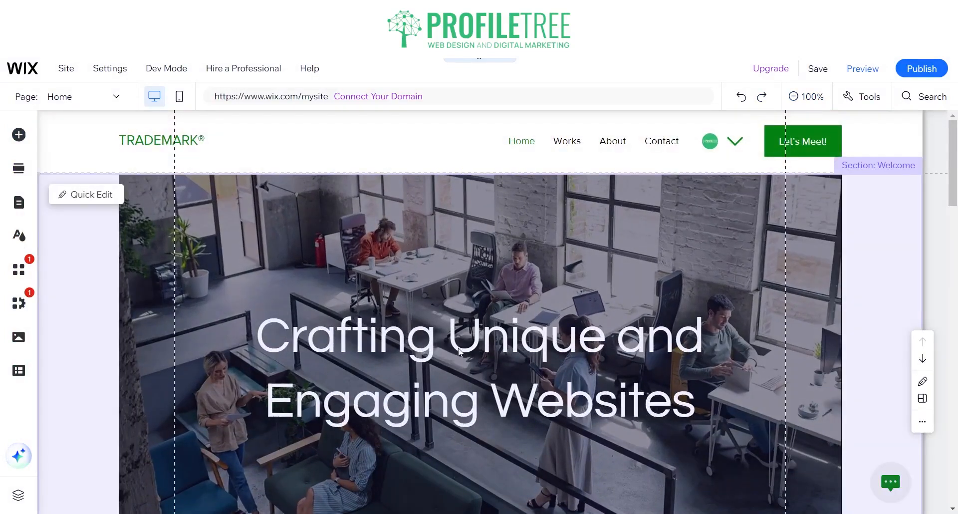
Examine the Home page sections from the hero image down to Why Choose Us, and select the Custom Web Development text.
scroll(460, 352, down, 3)
scroll(529, 237, down, 6)
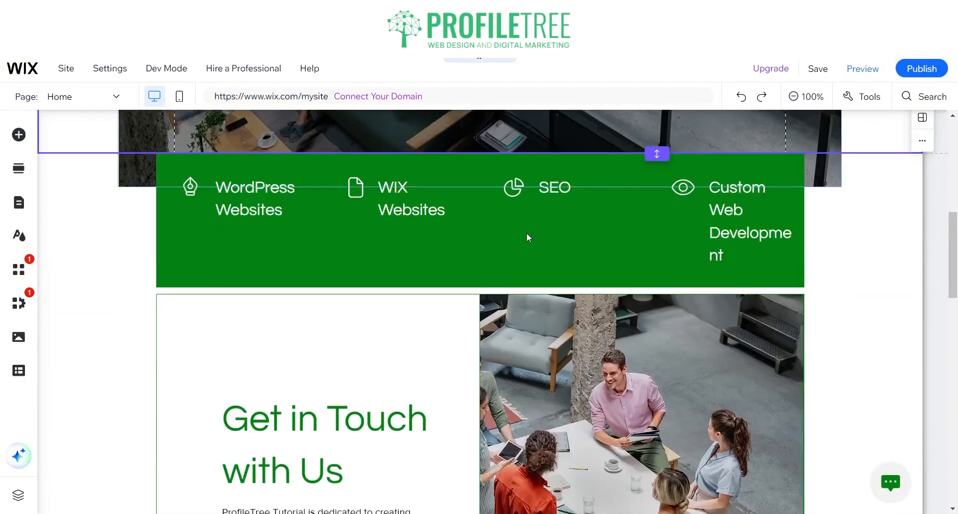
scroll(617, 330, up, 7)
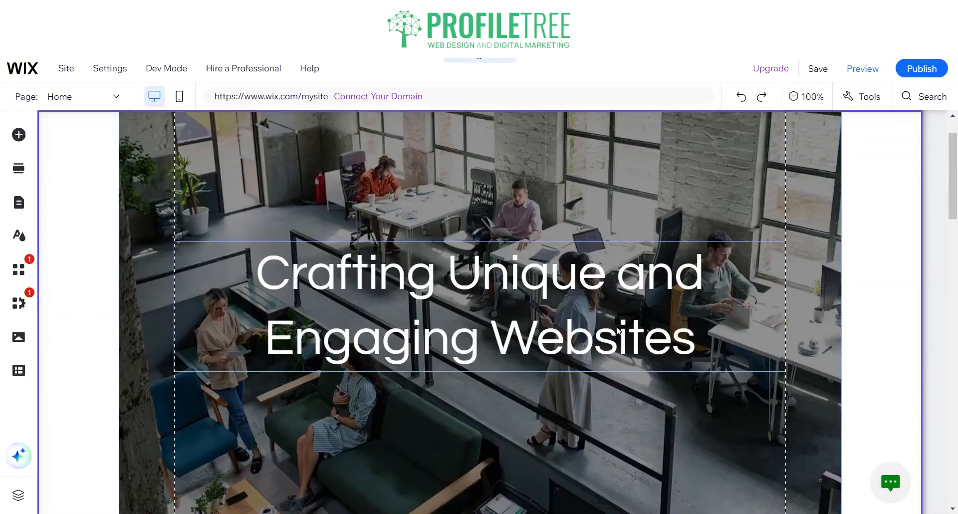
scroll(255, 210, down, 7)
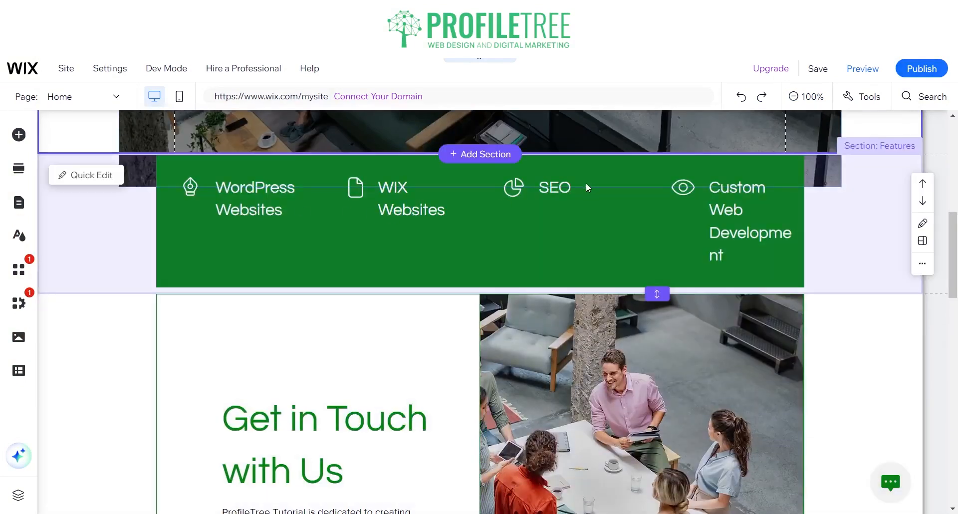
scroll(402, 268, down, 14)
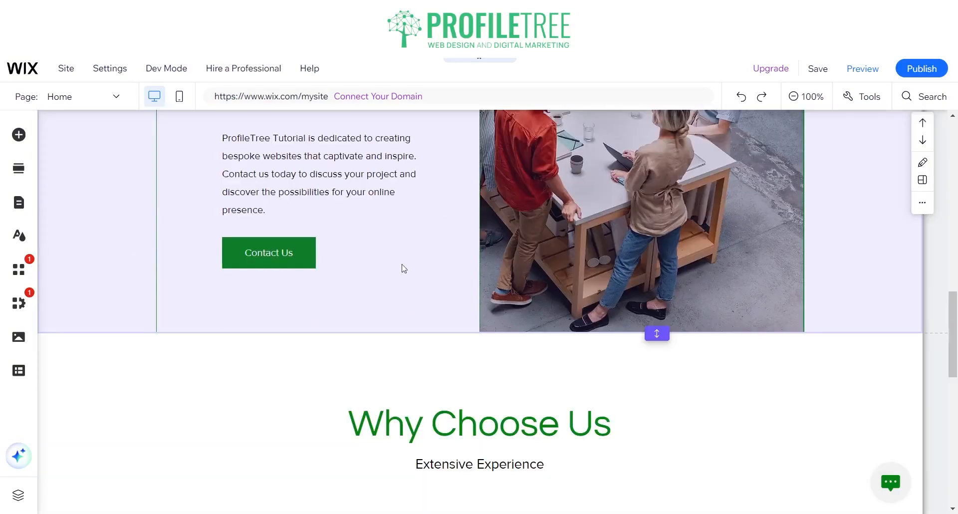
scroll(340, 261, down, 5)
scroll(346, 259, up, 20)
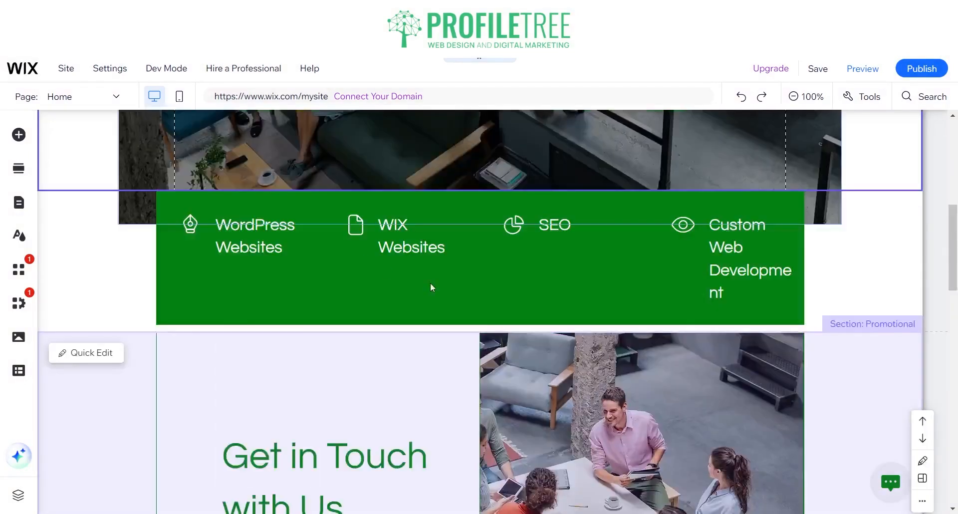
scroll(656, 344, down, 5)
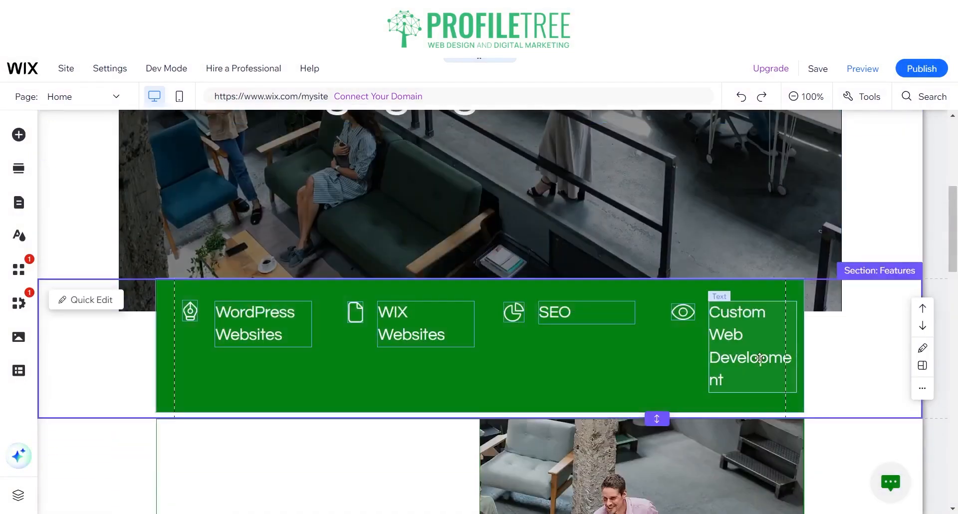
click(759, 357)
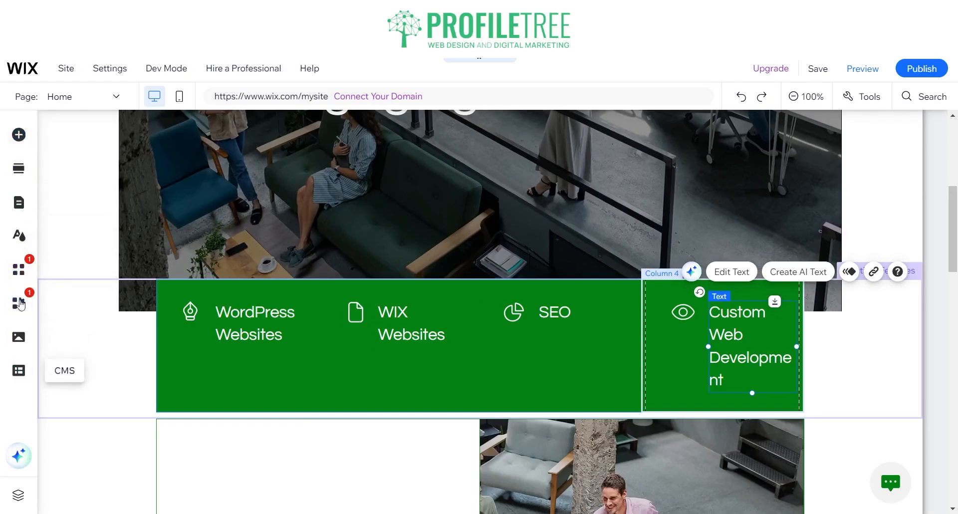
Search the Wix App Market for "online store".
click(20, 272)
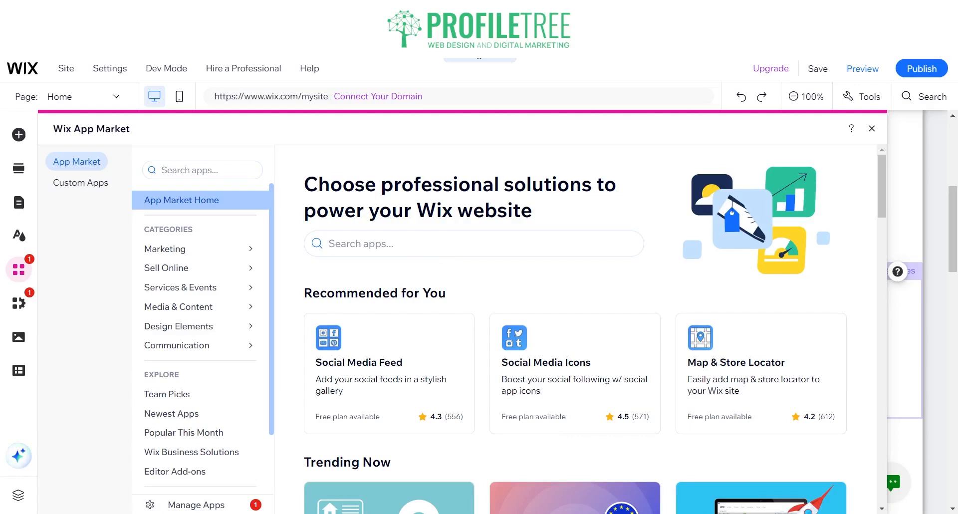
click(383, 242)
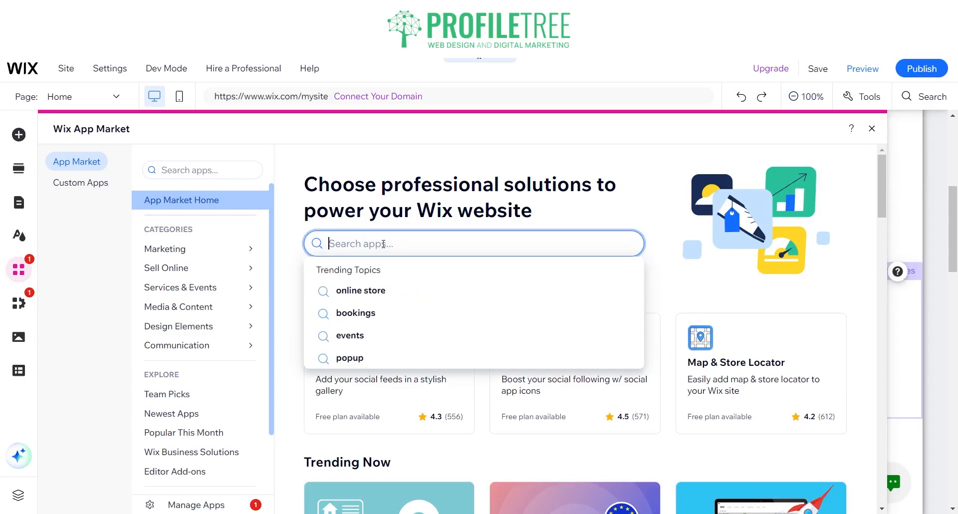
text(online store)
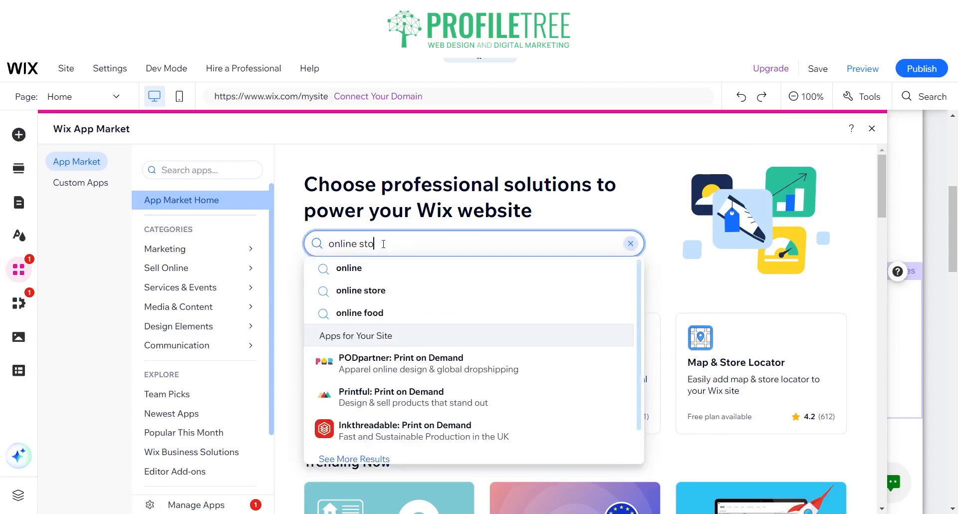
key(Return)
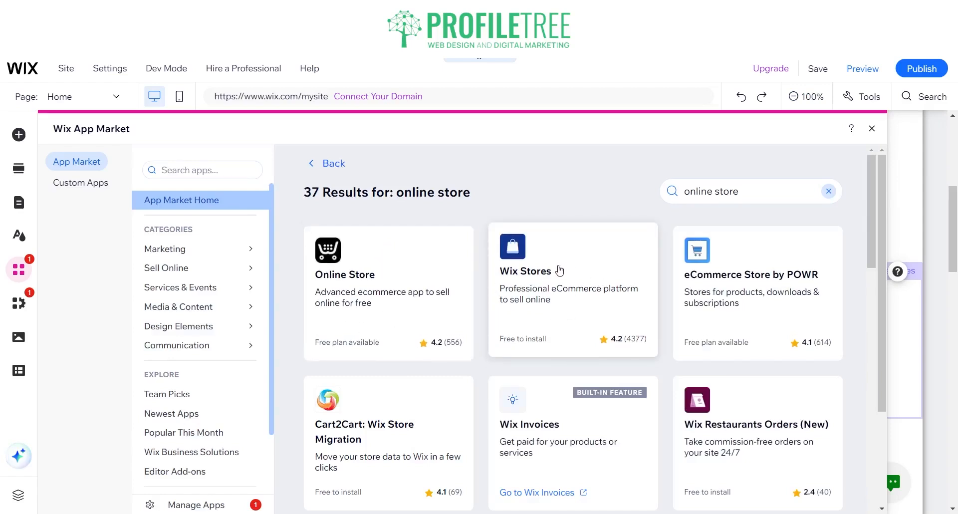
Search the App Market for "blog", browse the resulting apps and return to the top of the Home page.
triple_click(737, 187)
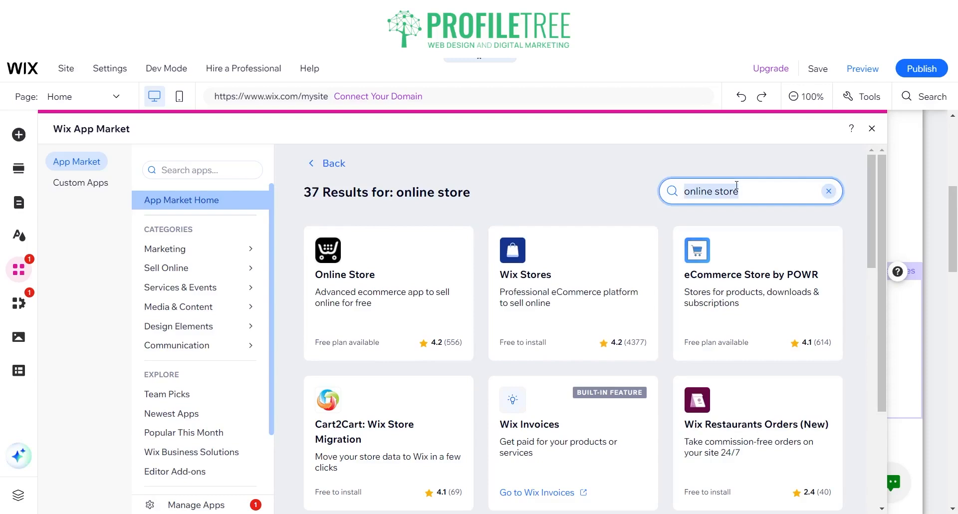
text(blog)
key(Return)
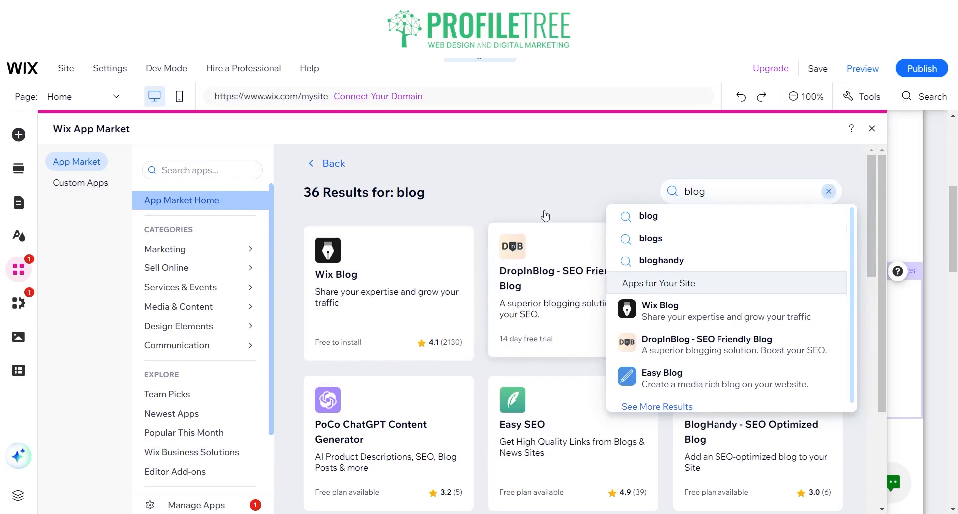
scroll(489, 303, down, 3)
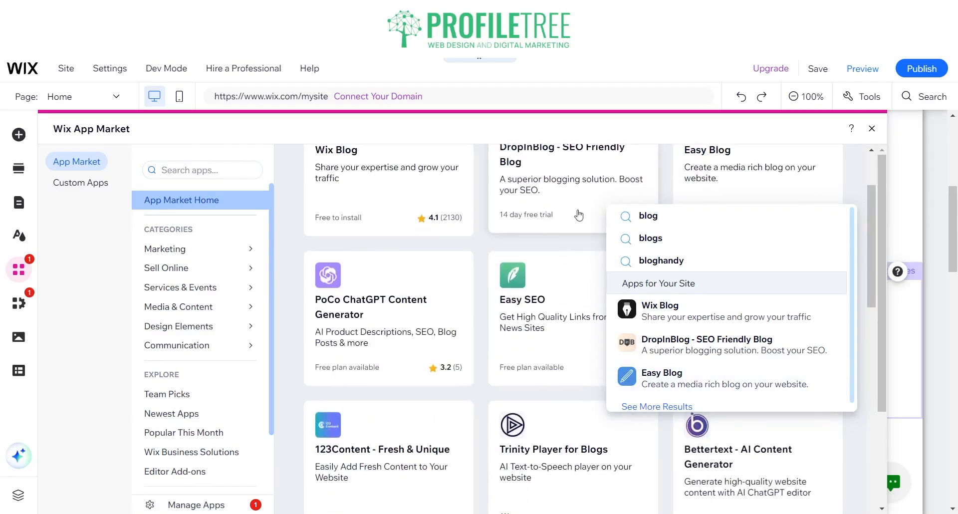
scroll(559, 242, down, 10)
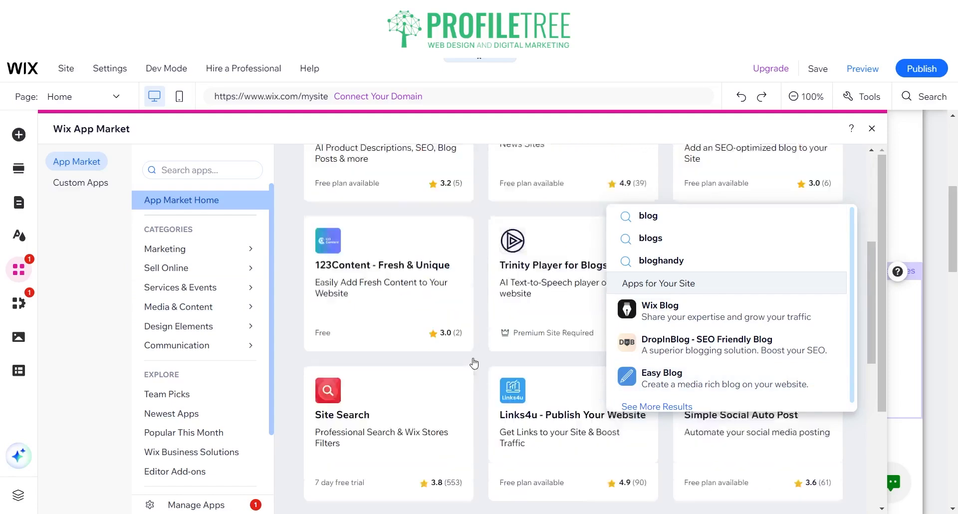
scroll(553, 401, up, 10)
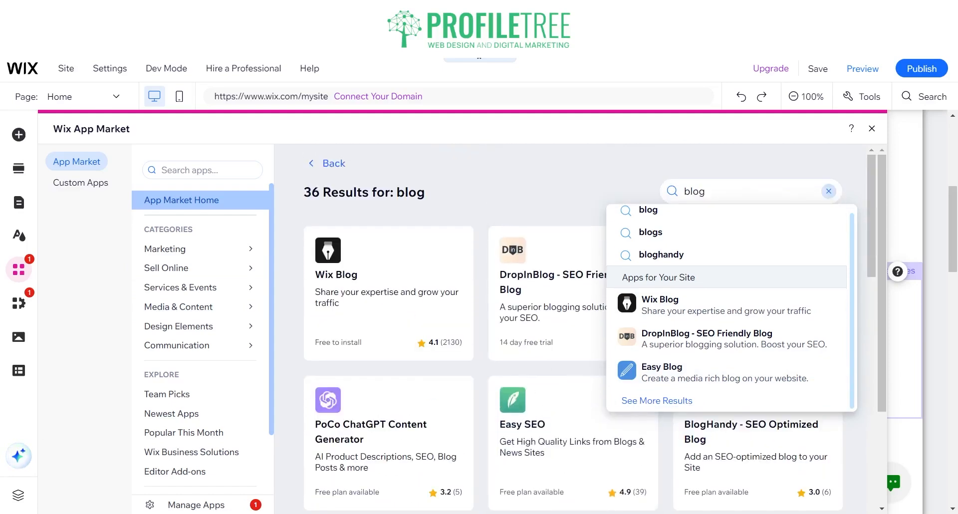
click(870, 131)
scroll(112, 379, up, 5)
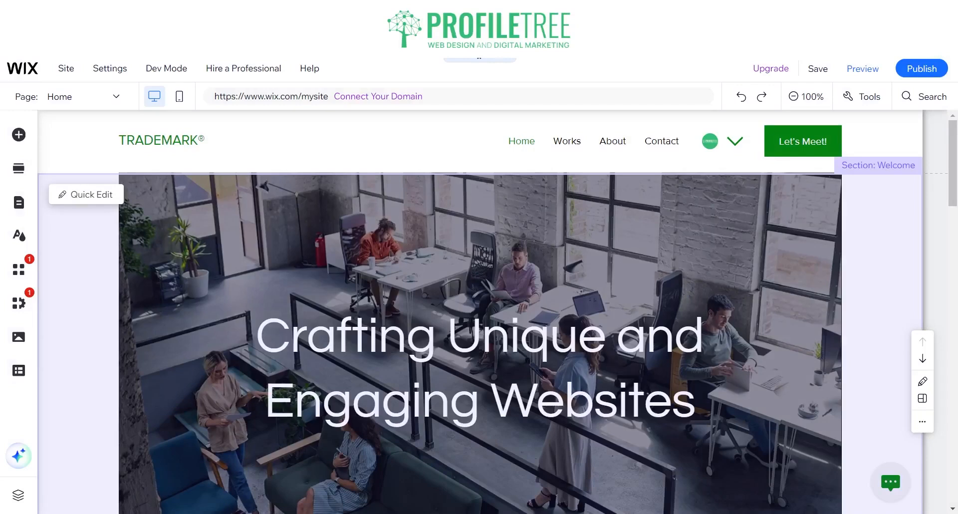
Change the green first accent color of the site's color theme to dark blue #0D0381 and apply it.
click(879, 312)
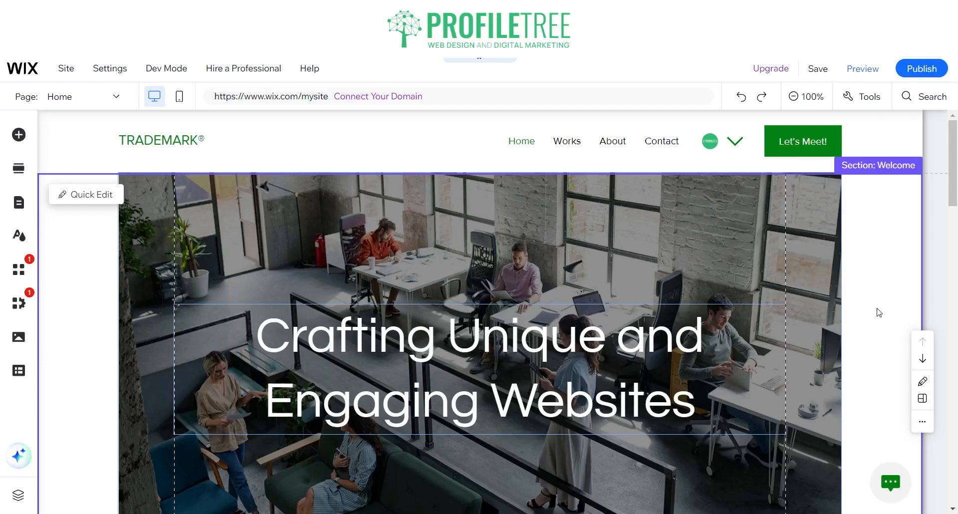
scroll(880, 312, down, 2)
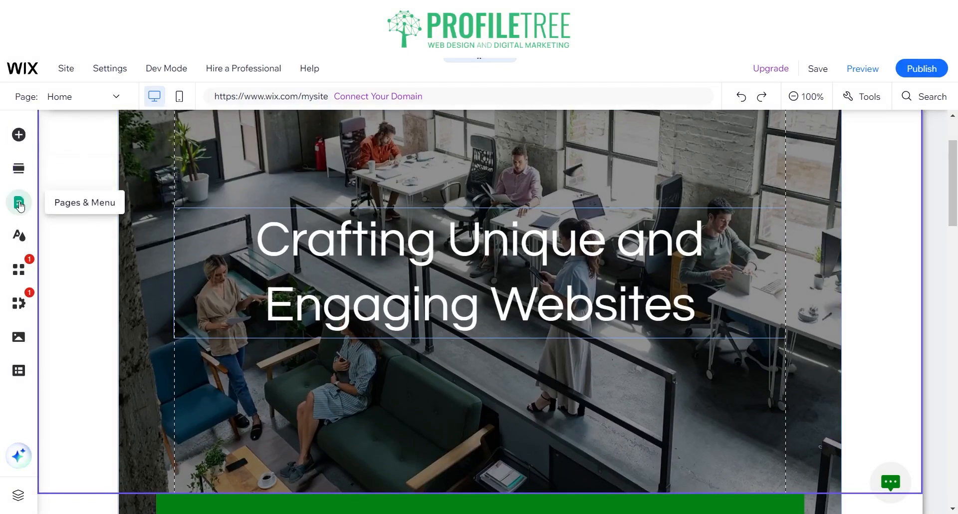
click(19, 237)
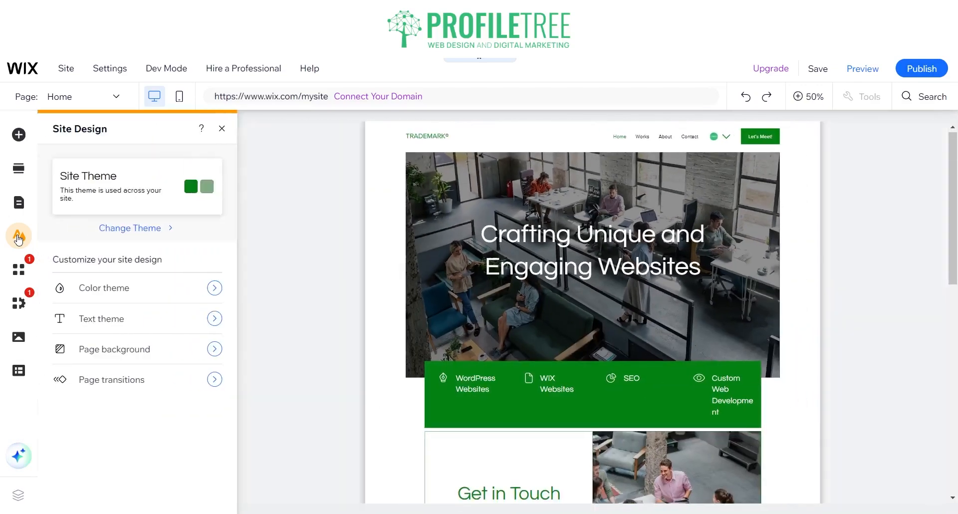
click(162, 299)
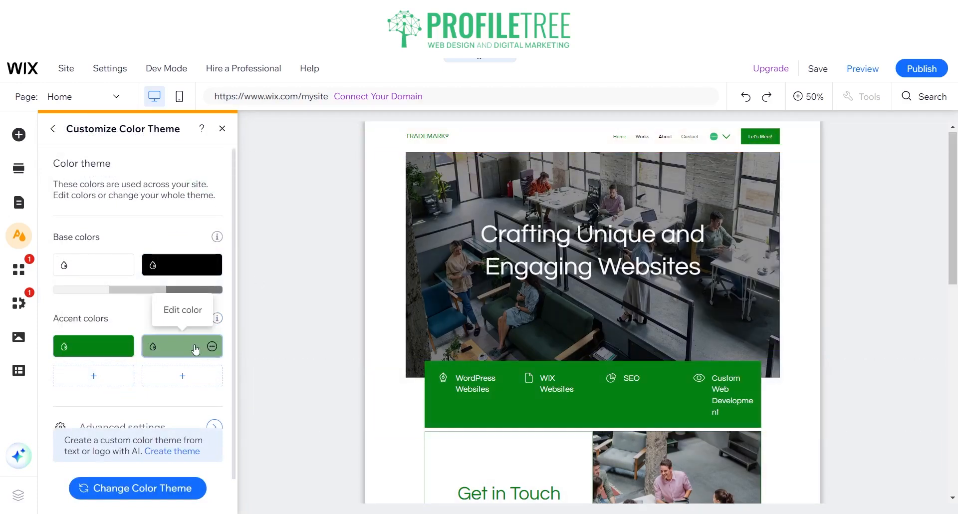
click(114, 344)
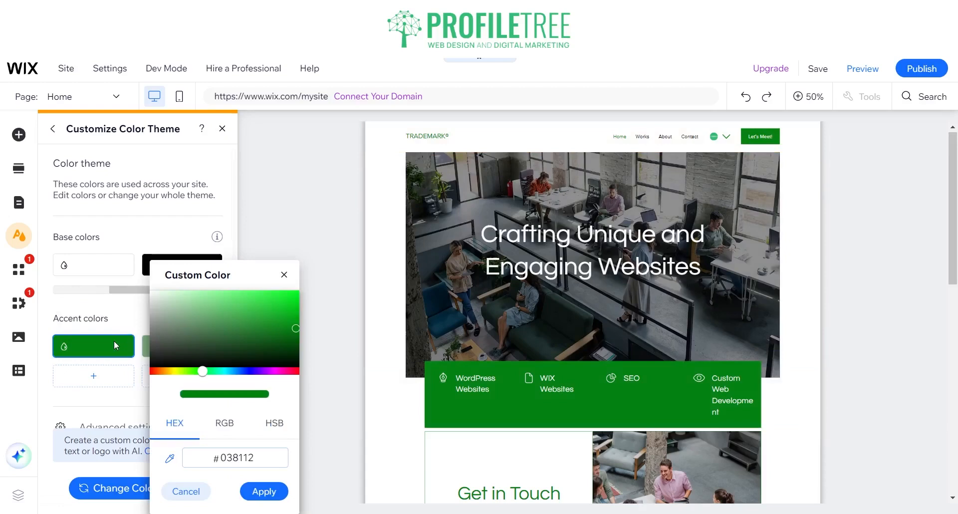
click(251, 371)
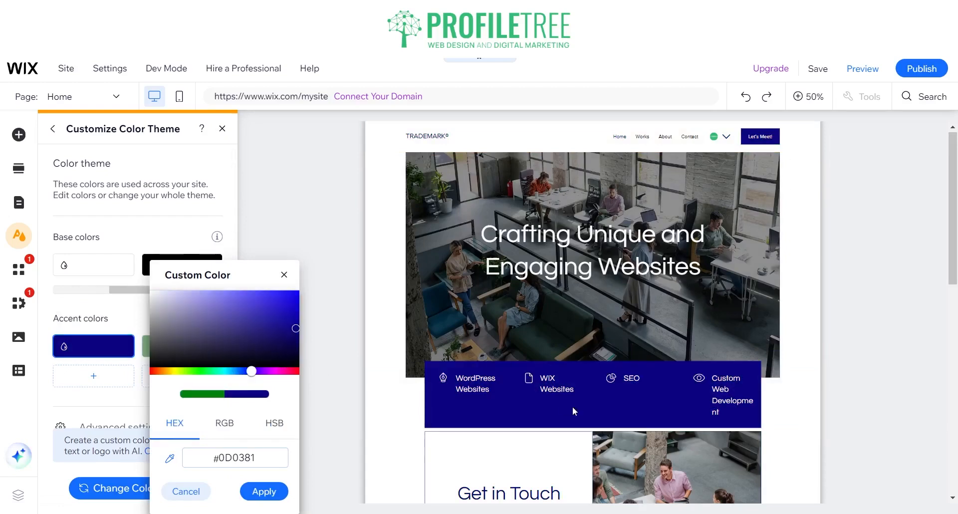
click(260, 492)
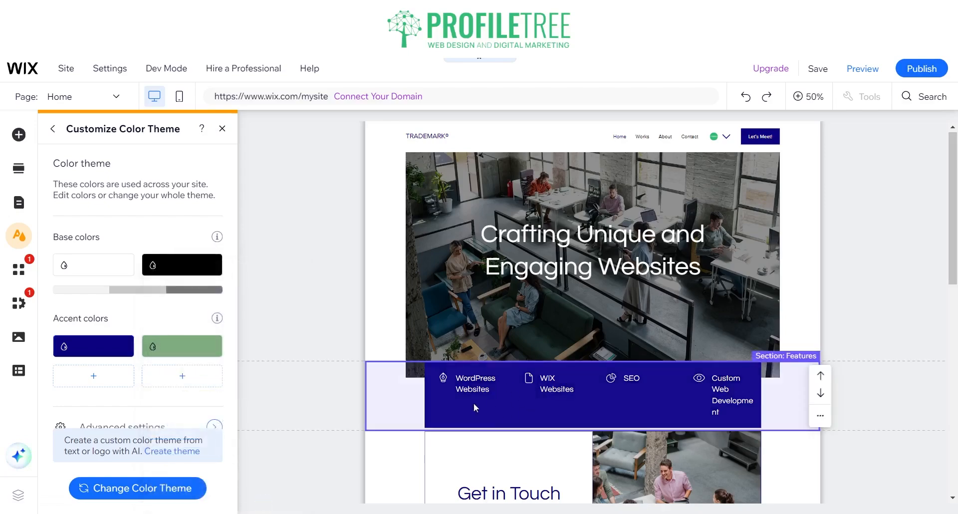
Review the updated accent color across the Home page from the header to the footer.
scroll(542, 400, down, 10)
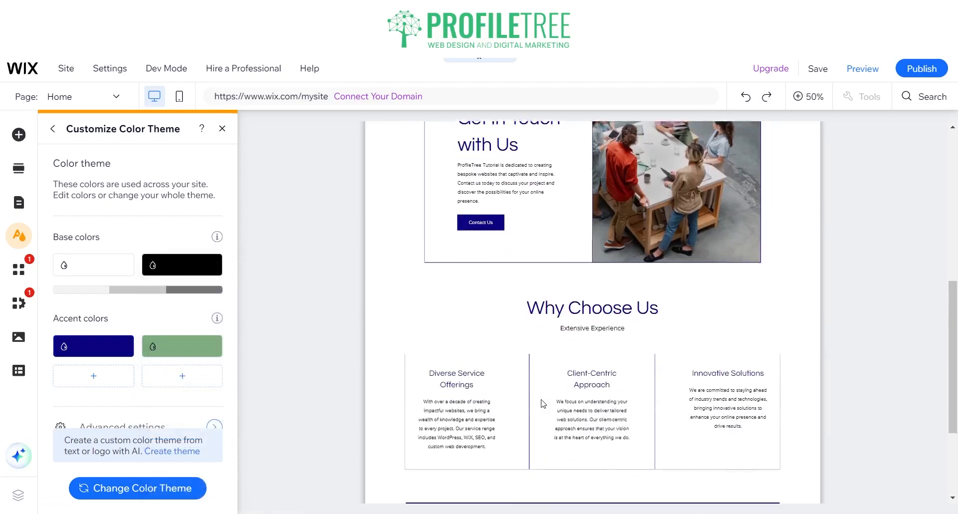
scroll(541, 402, up, 10)
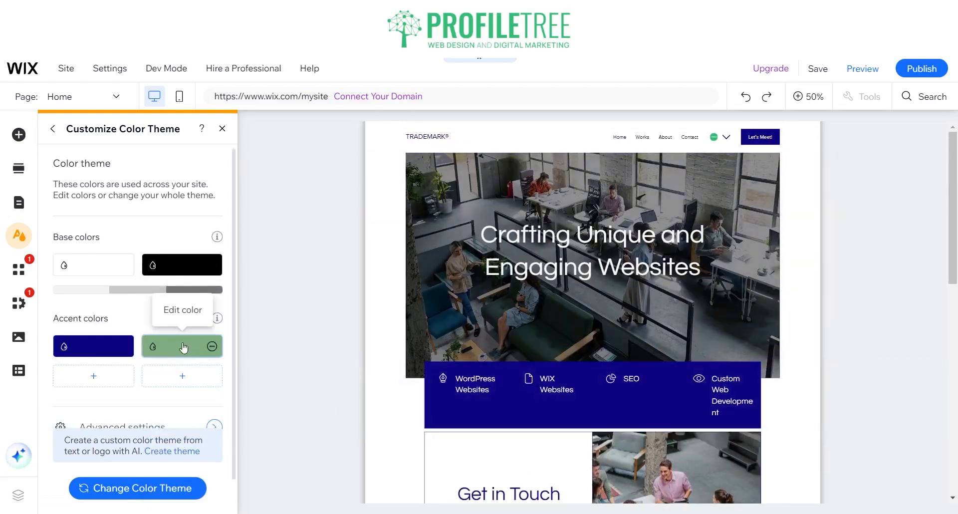
scroll(558, 359, down, 10)
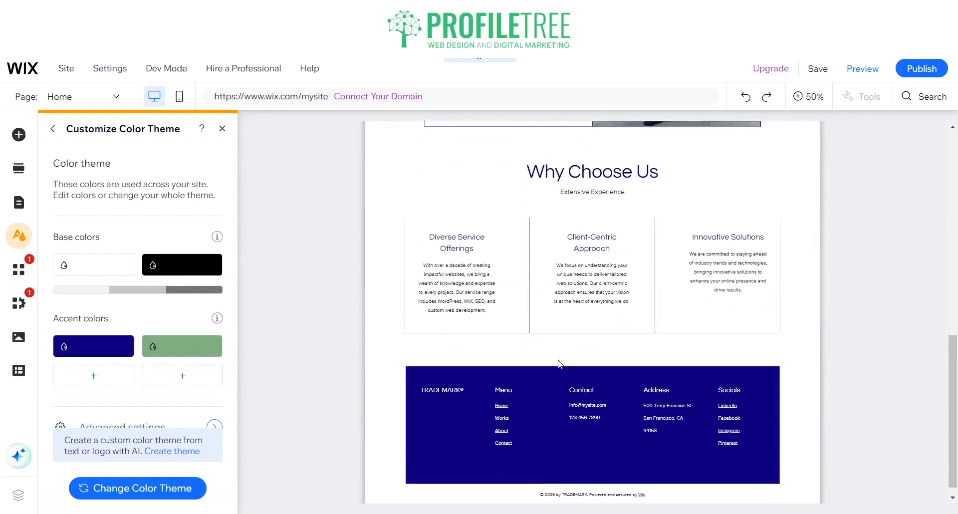
scroll(558, 359, up, 10)
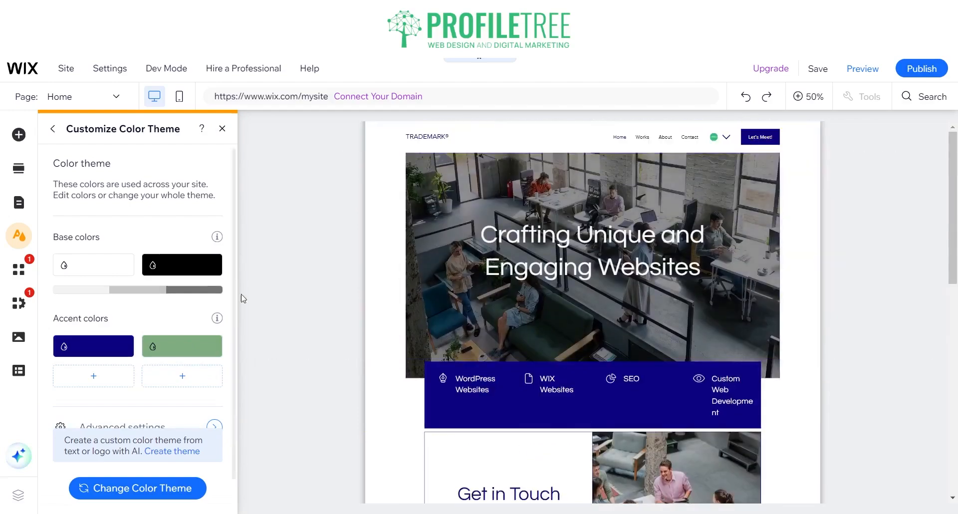
Open the Works page and look through its portfolio gallery from top to bottom.
click(99, 97)
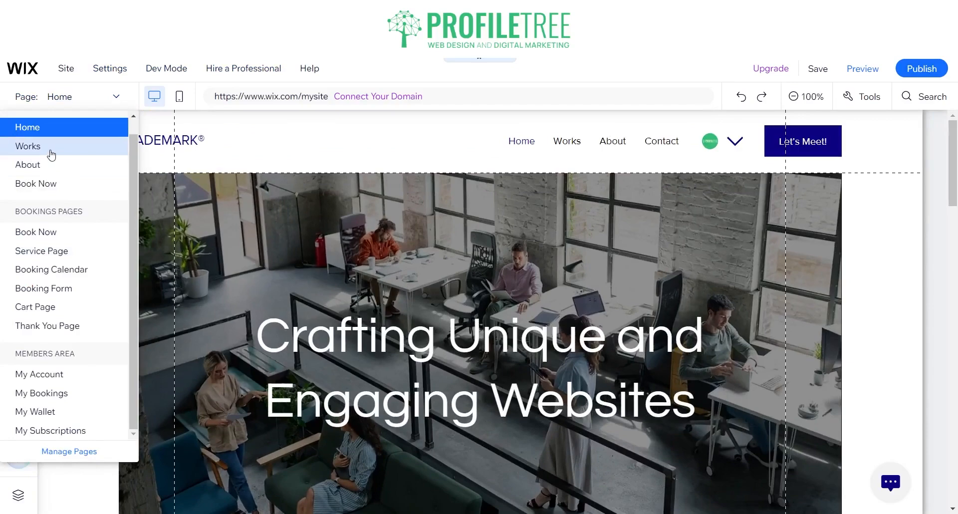
click(51, 152)
scroll(405, 360, down, 15)
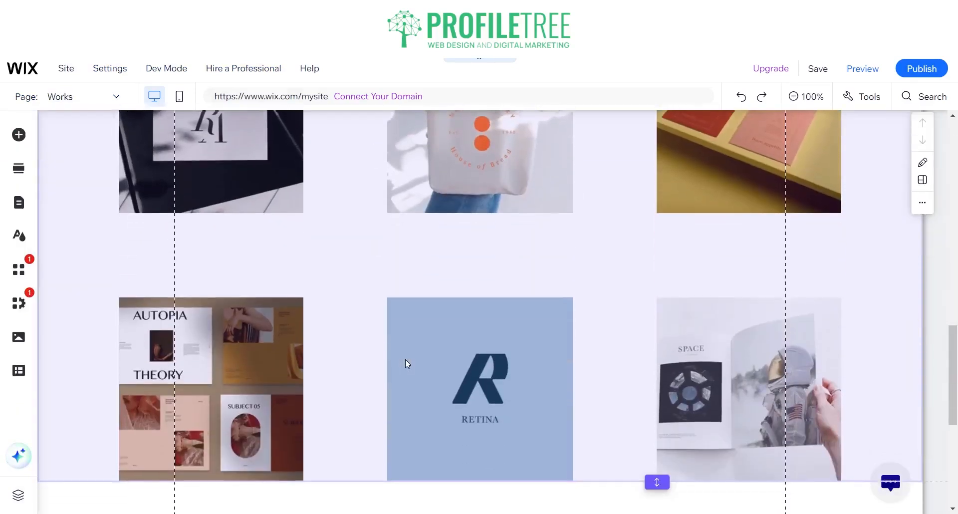
scroll(406, 358, up, 15)
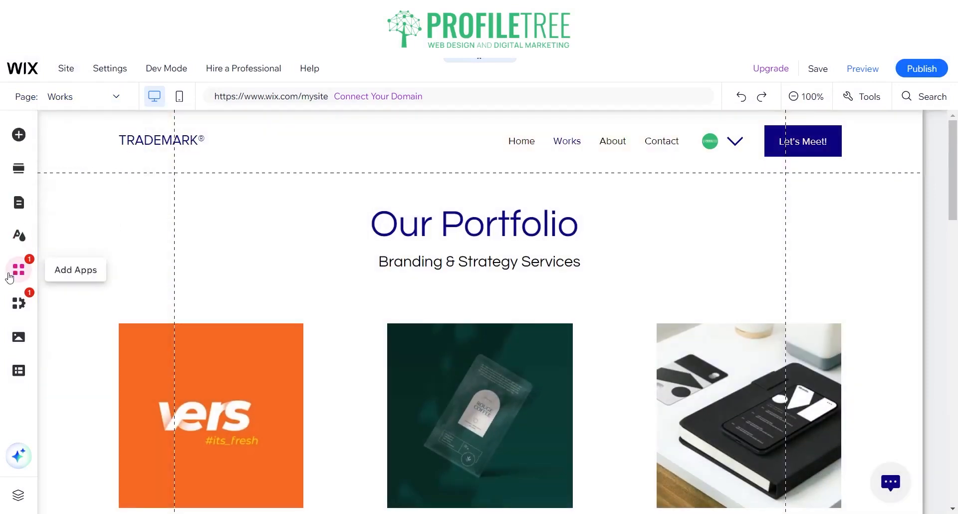
Set the Works page background to the dark gray theme color #757575.
click(18, 269)
click(19, 244)
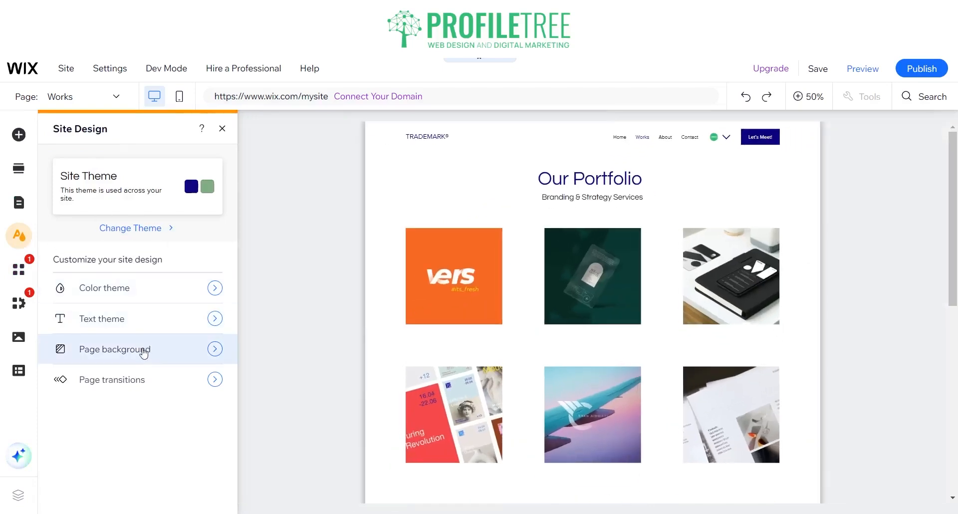
click(143, 352)
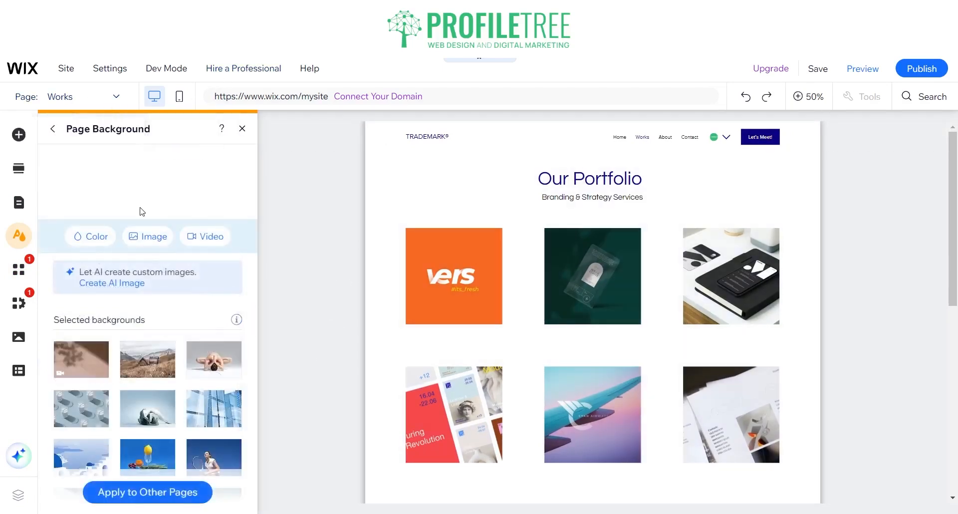
click(104, 237)
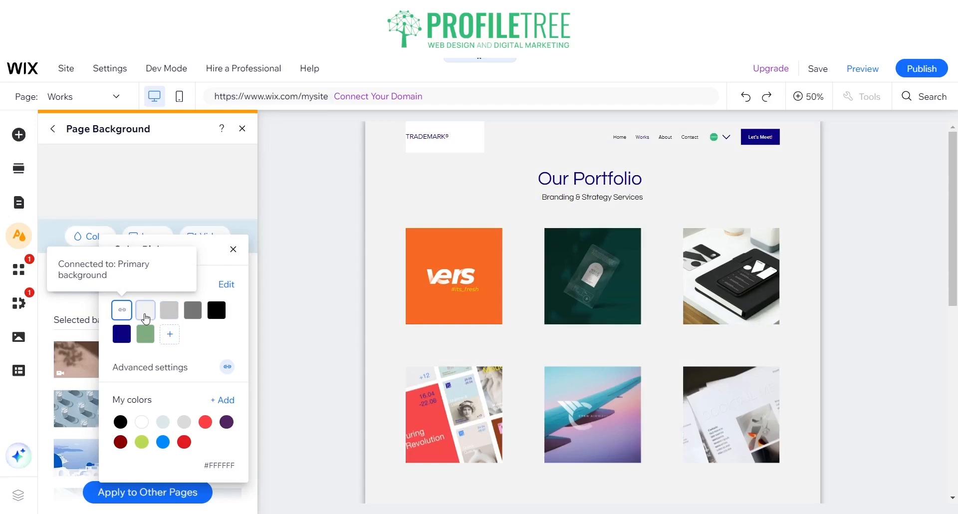
click(192, 310)
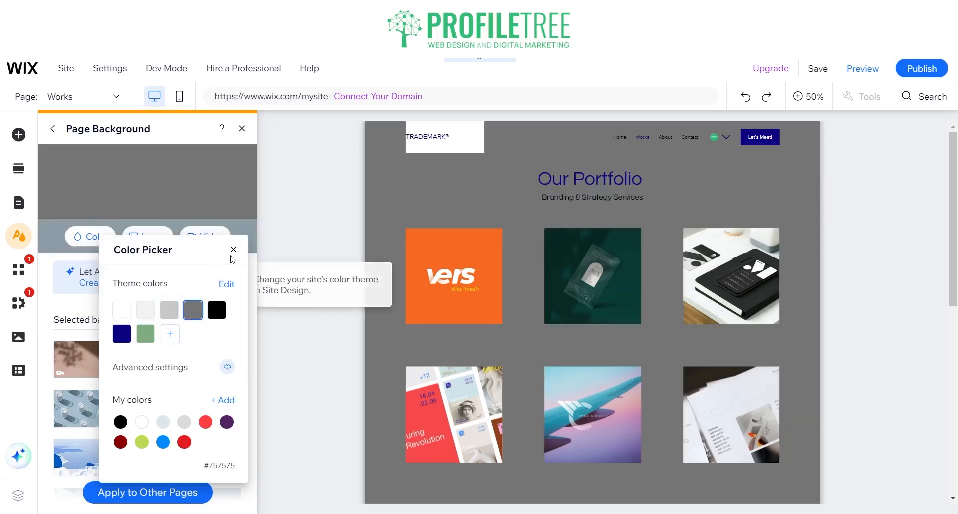
click(233, 249)
Check the Home page's background for comparison and return to the Works page.
click(106, 97)
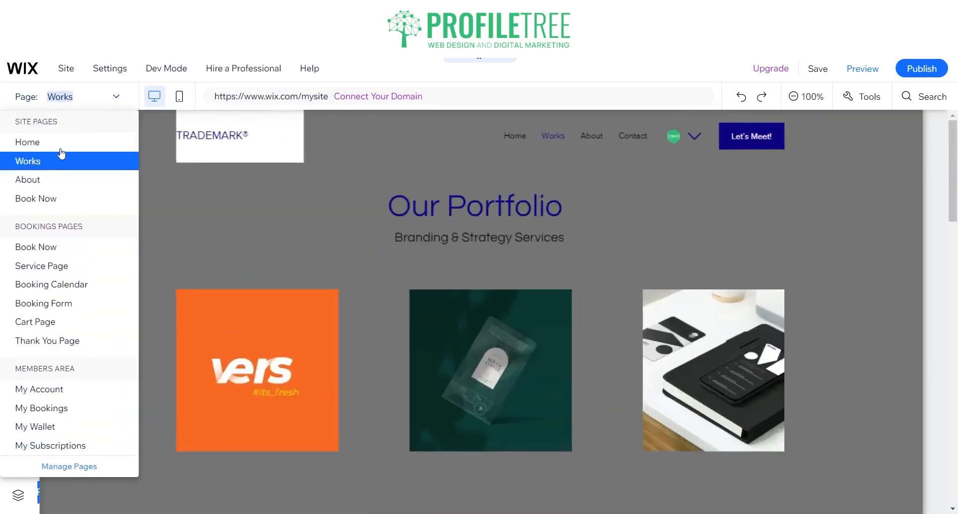
click(28, 142)
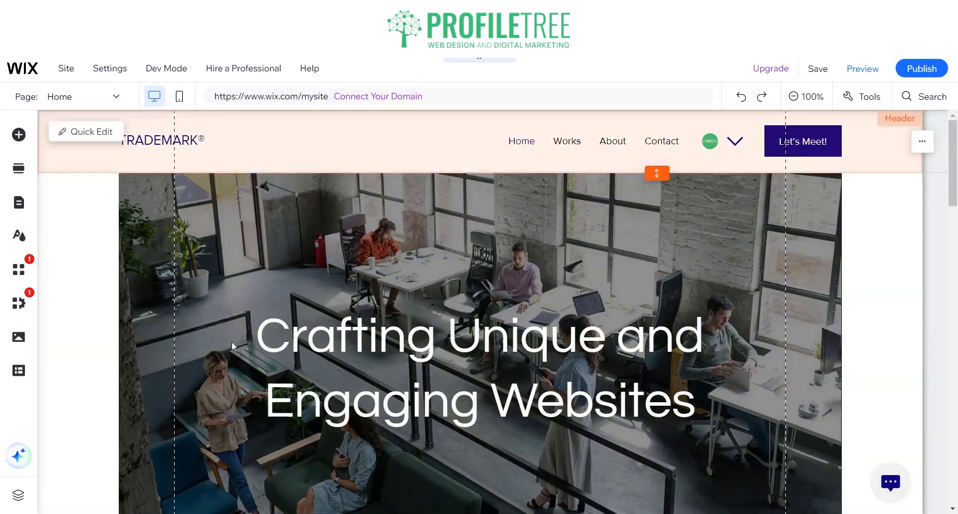
click(111, 96)
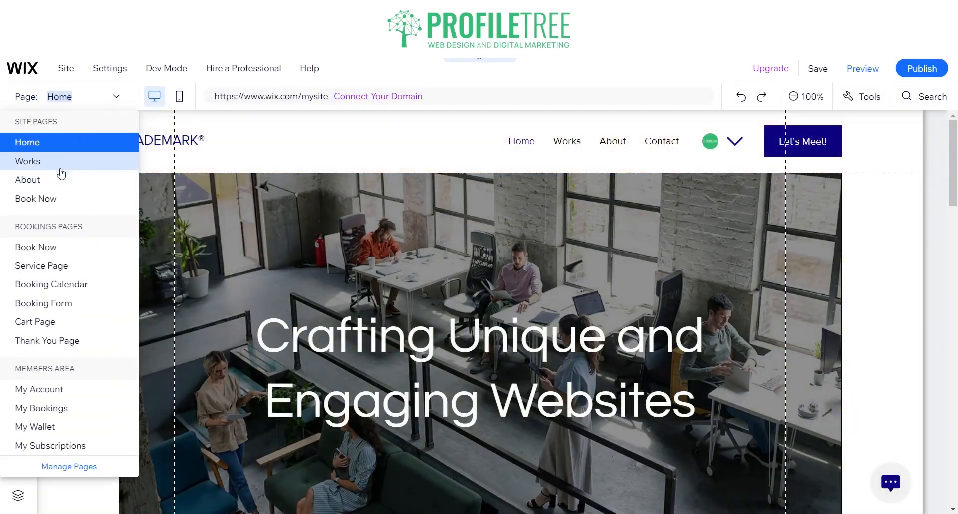
click(60, 168)
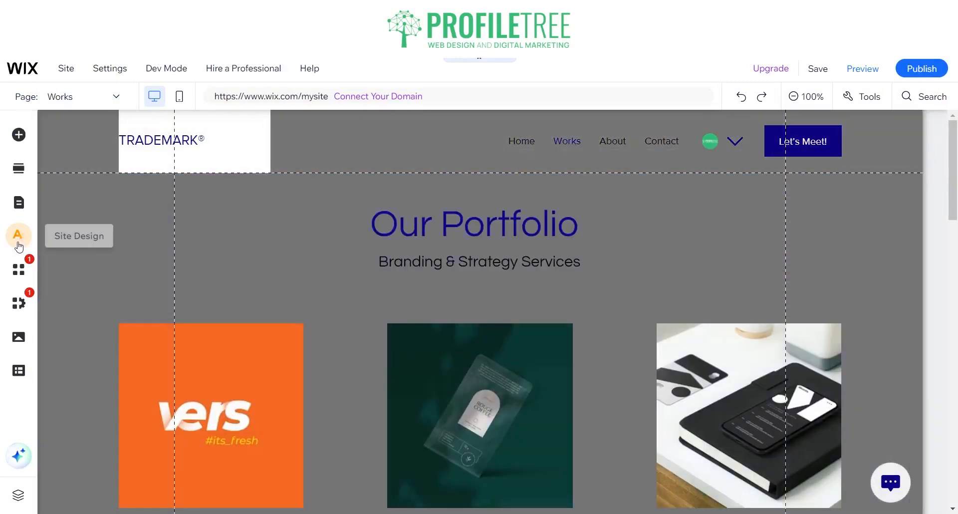
Restore the Works page background to the white theme color and close the background settings.
click(19, 236)
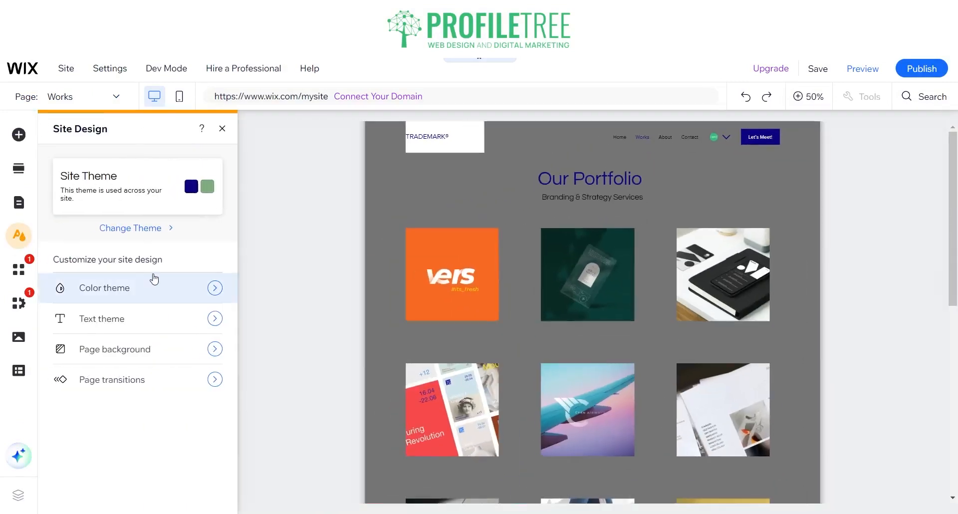
click(139, 296)
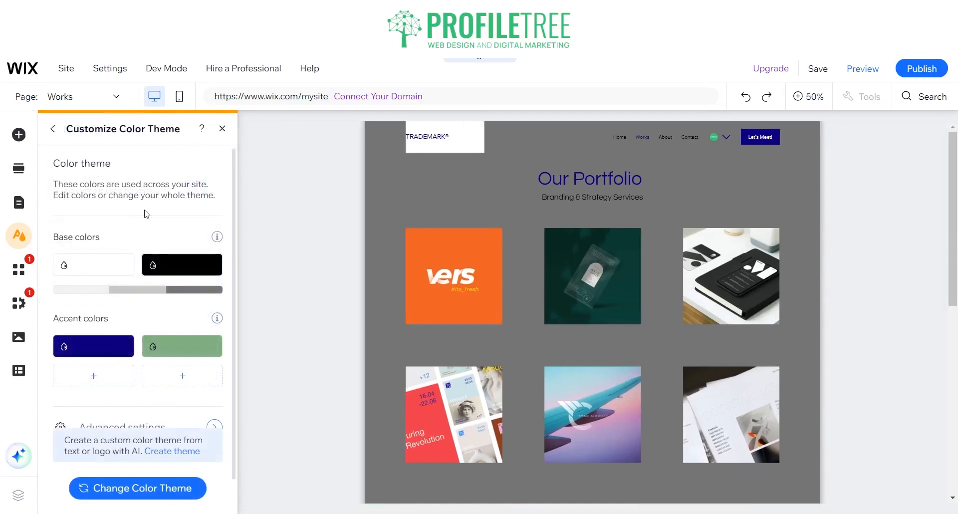
click(52, 129)
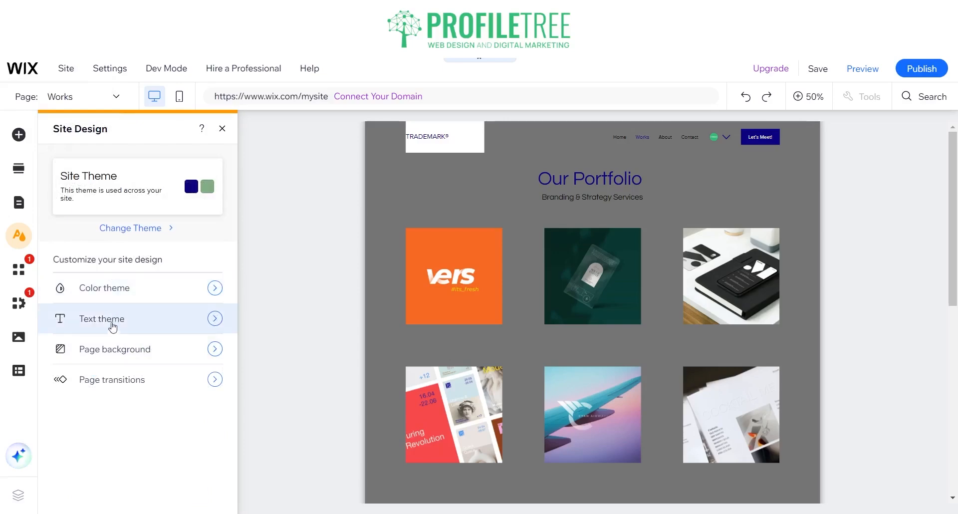
click(112, 348)
click(93, 246)
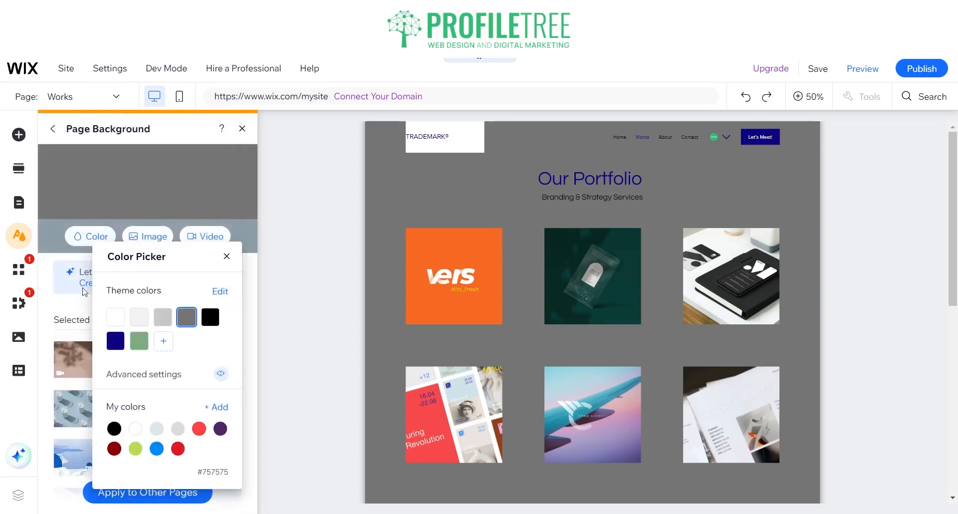
click(115, 317)
click(227, 256)
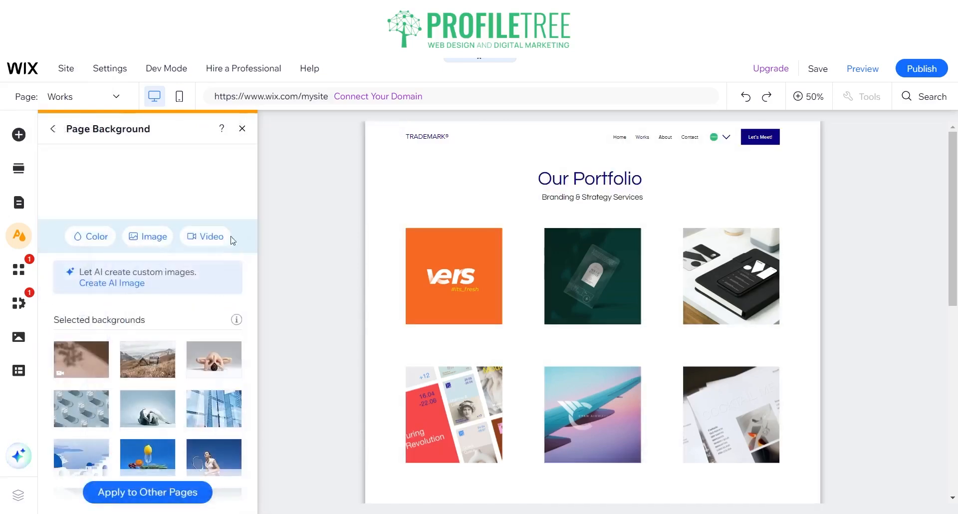
click(242, 129)
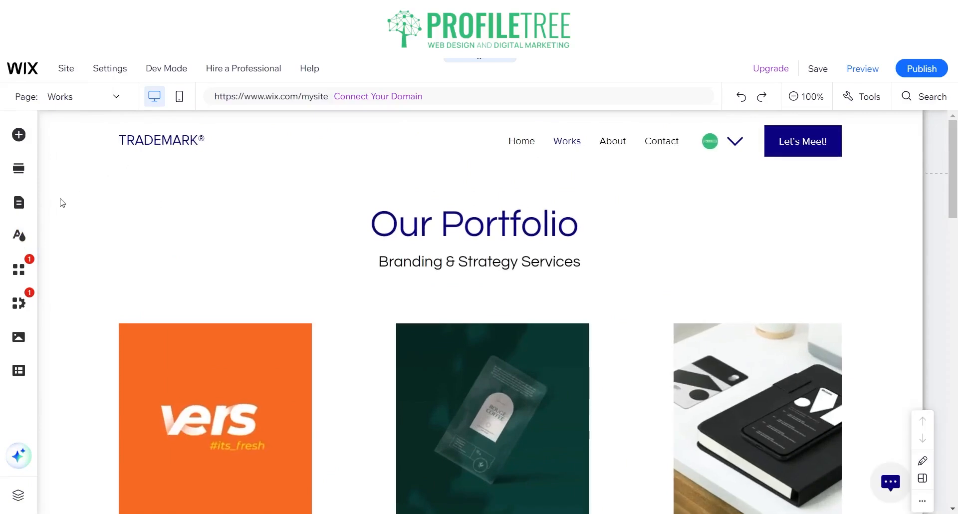
Examine the paragraph and heading styles of the site's text theme.
click(20, 235)
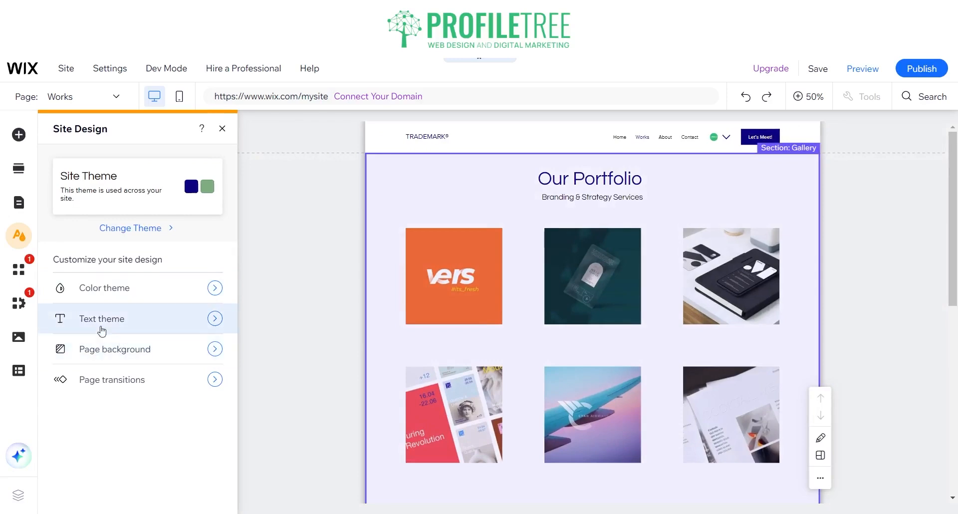
click(101, 318)
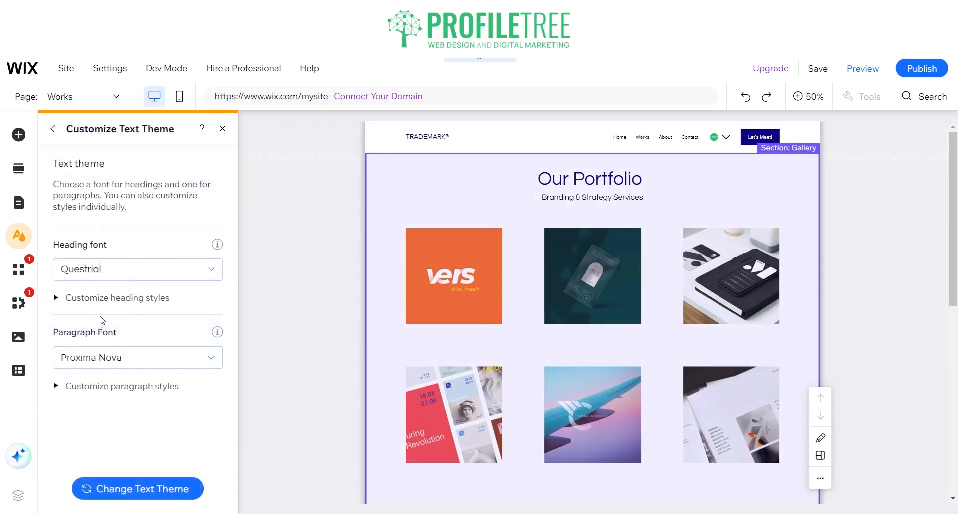
click(54, 388)
scroll(132, 397, down, 2)
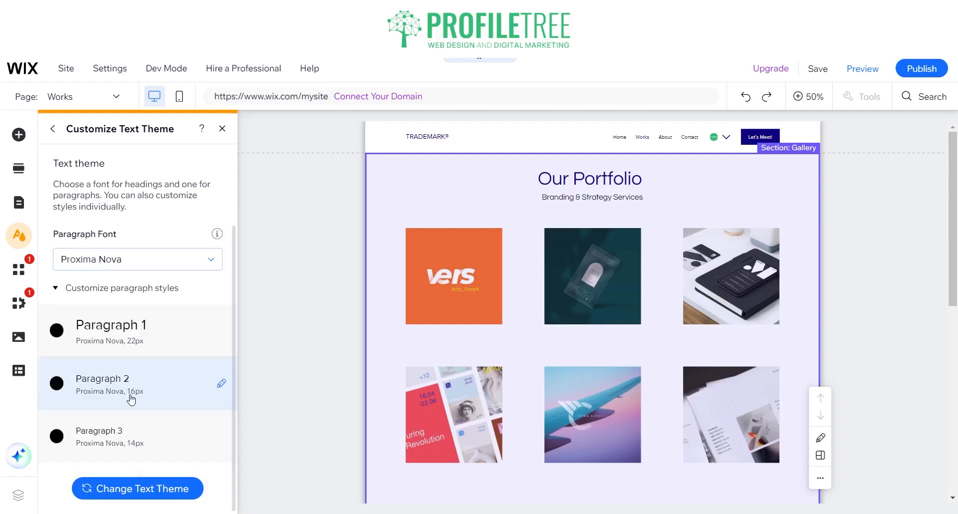
scroll(132, 398, up, 2)
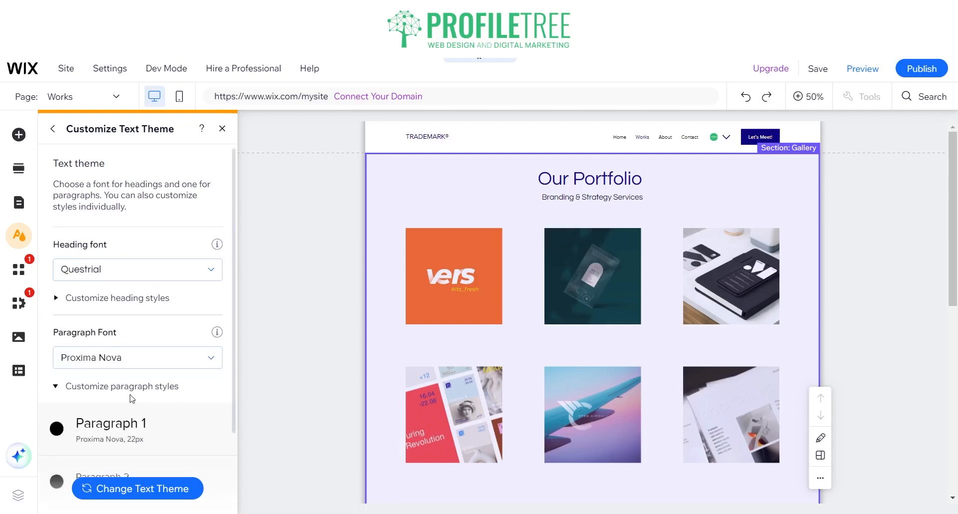
click(66, 298)
scroll(144, 397, down, 3)
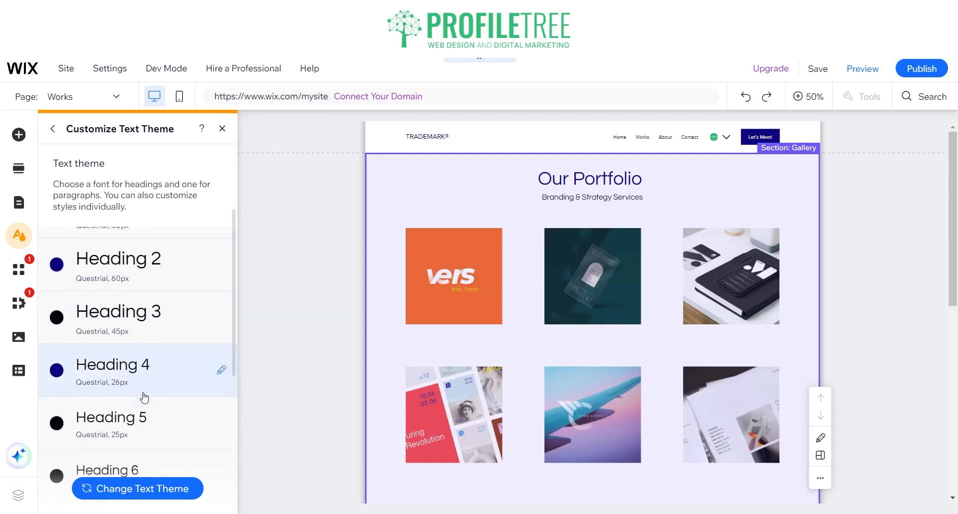
scroll(144, 398, down, 3)
scroll(143, 398, up, 5)
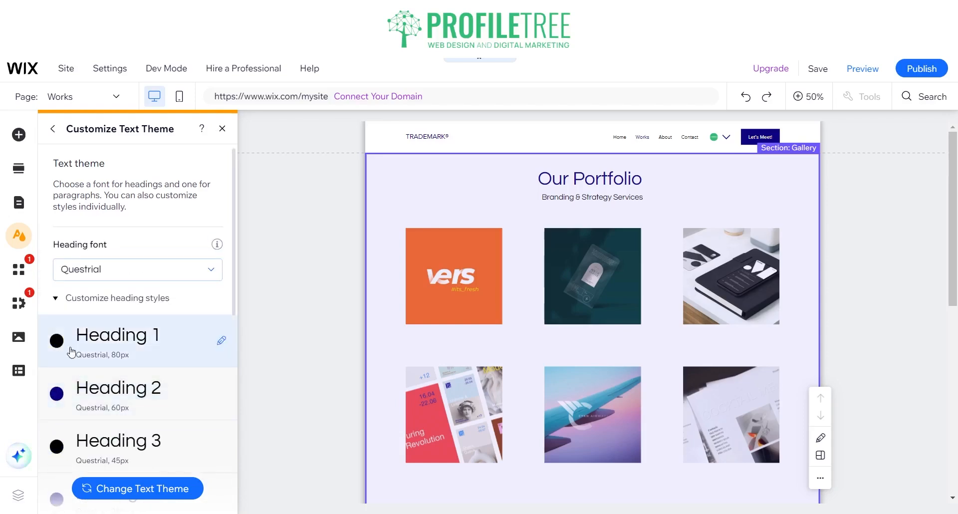
Change the Heading 2 style's text color to black #000000 in the text theme and apply it.
click(78, 403)
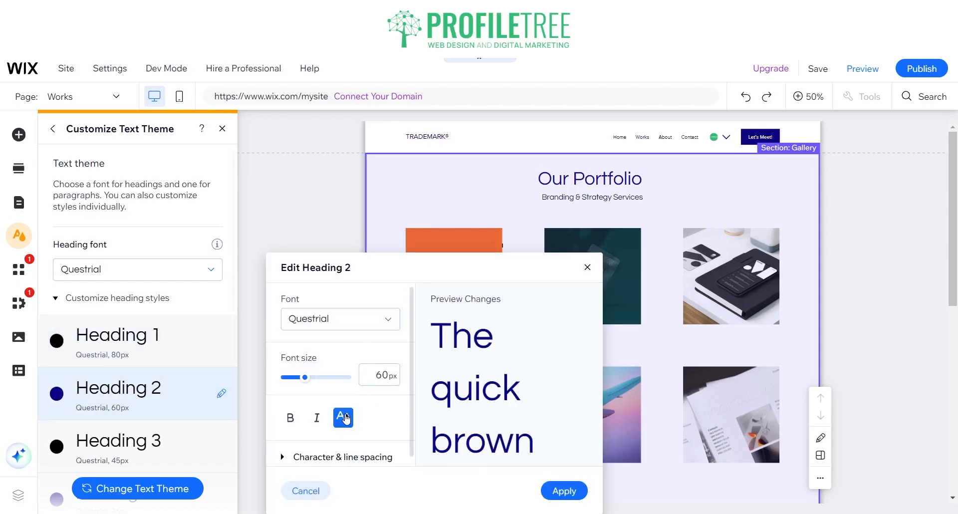
click(345, 418)
click(501, 348)
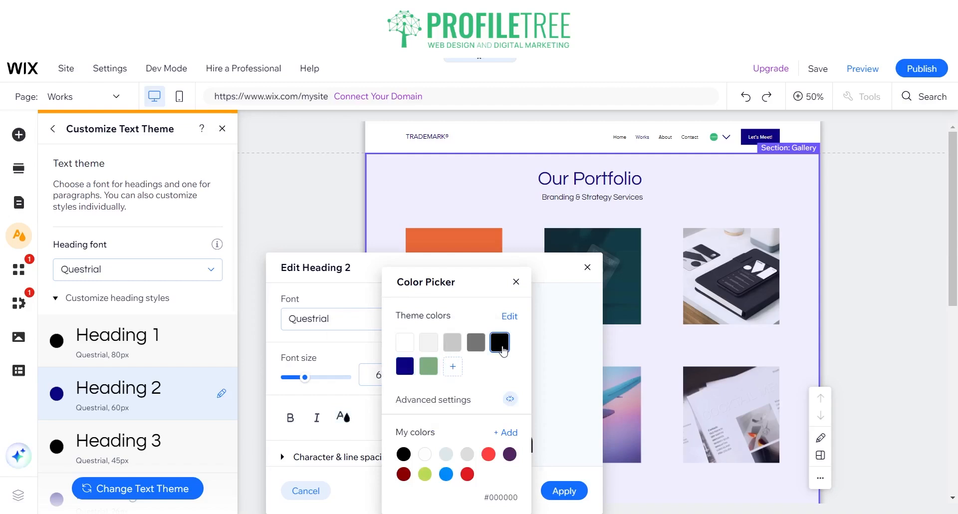
click(515, 283)
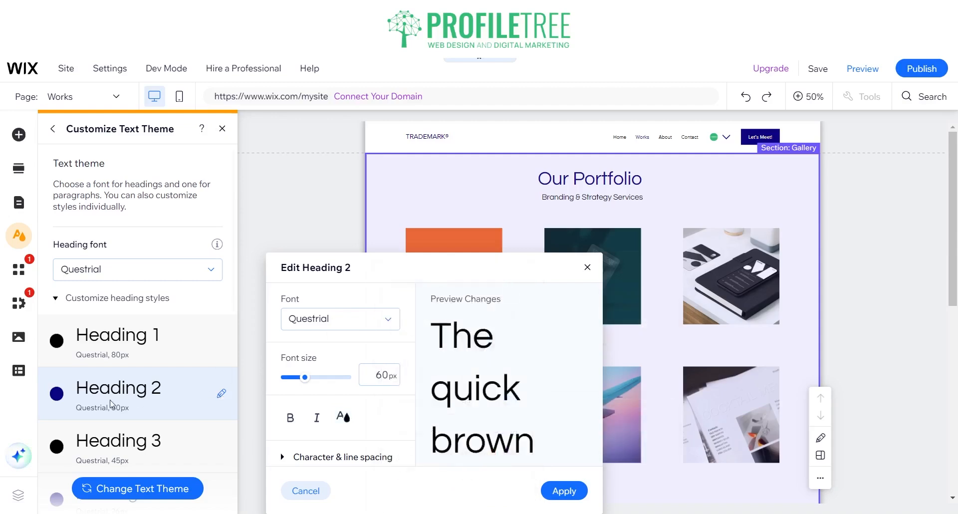
click(566, 495)
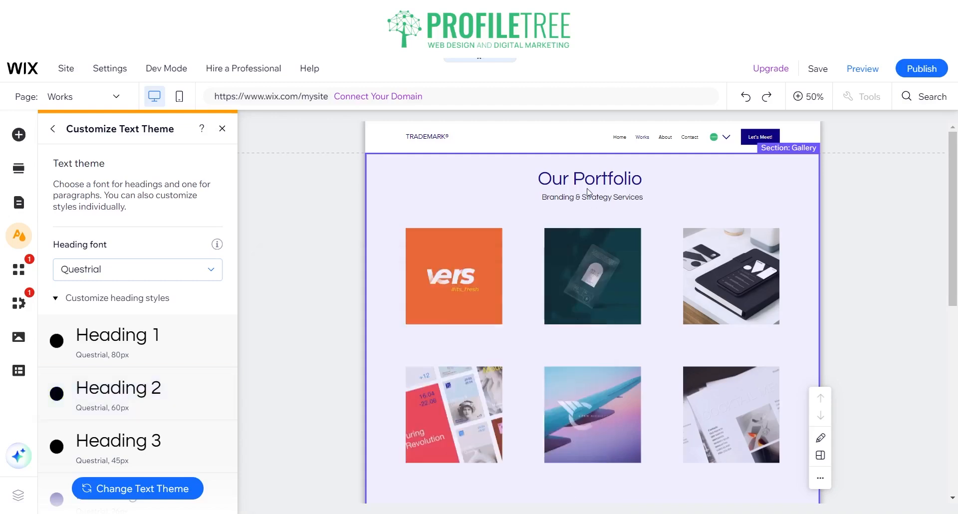
Change the Heading 4 style's text color to black #000000 and apply it.
scroll(117, 439, down, 3)
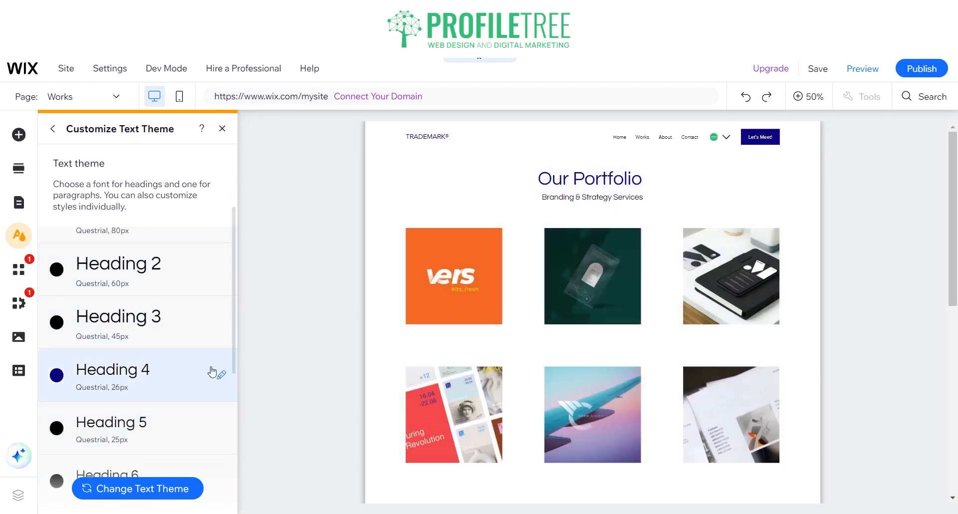
click(222, 375)
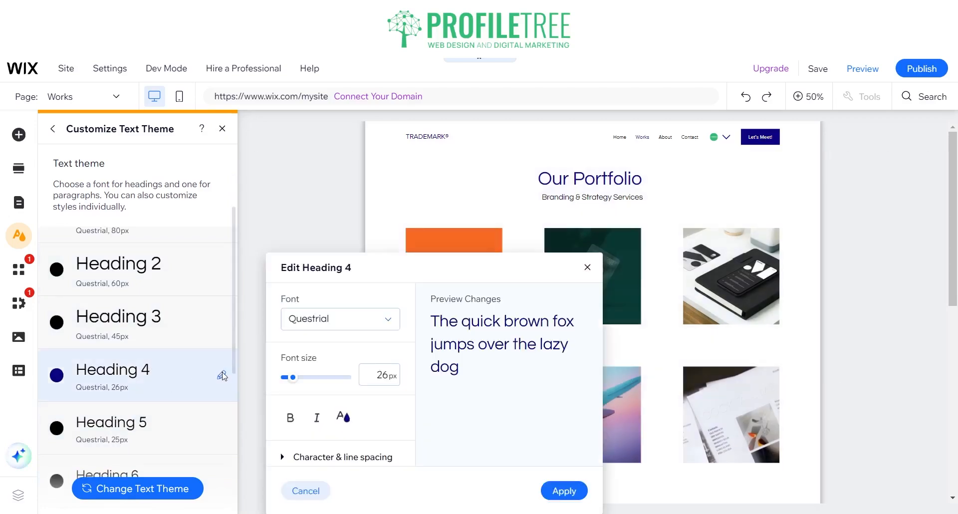
click(344, 417)
click(402, 456)
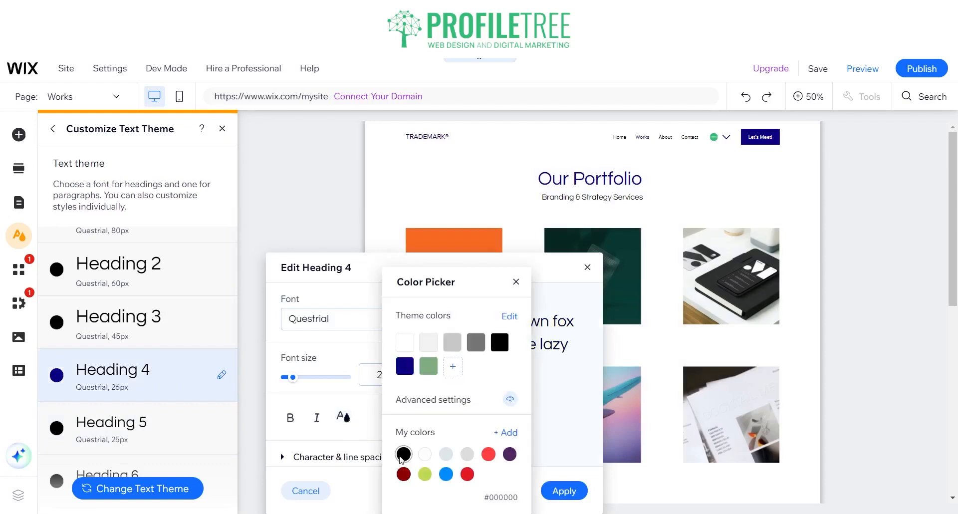
click(570, 492)
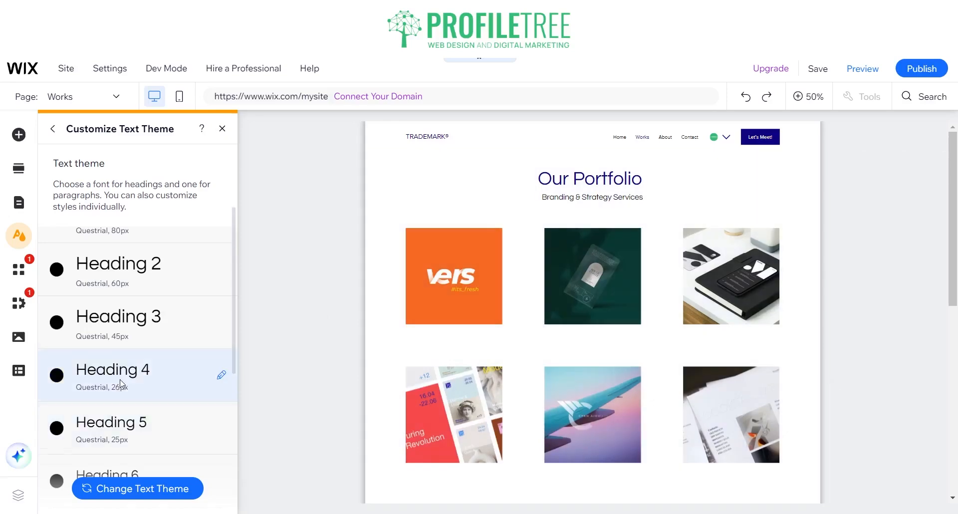
Set the text theme's heading font to Sarina.
scroll(128, 395, down, 4)
scroll(121, 385, up, 6)
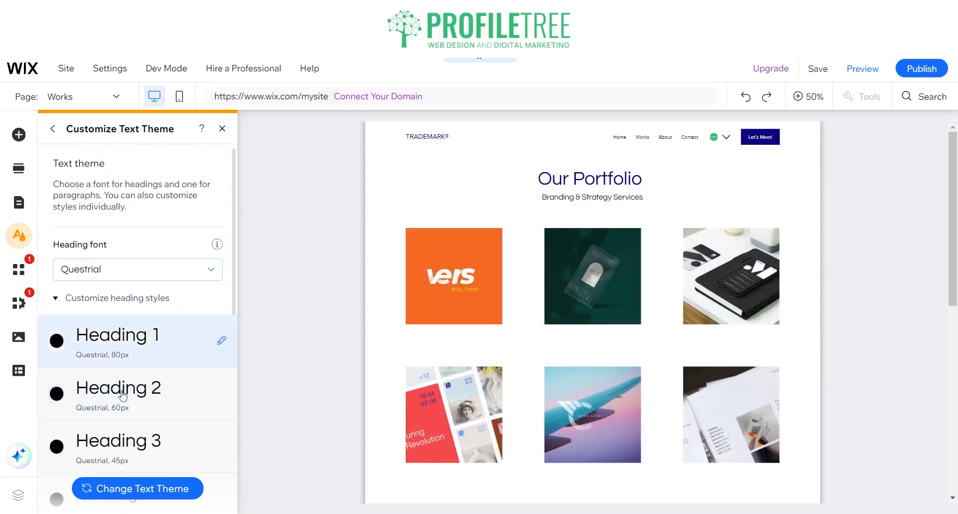
click(185, 270)
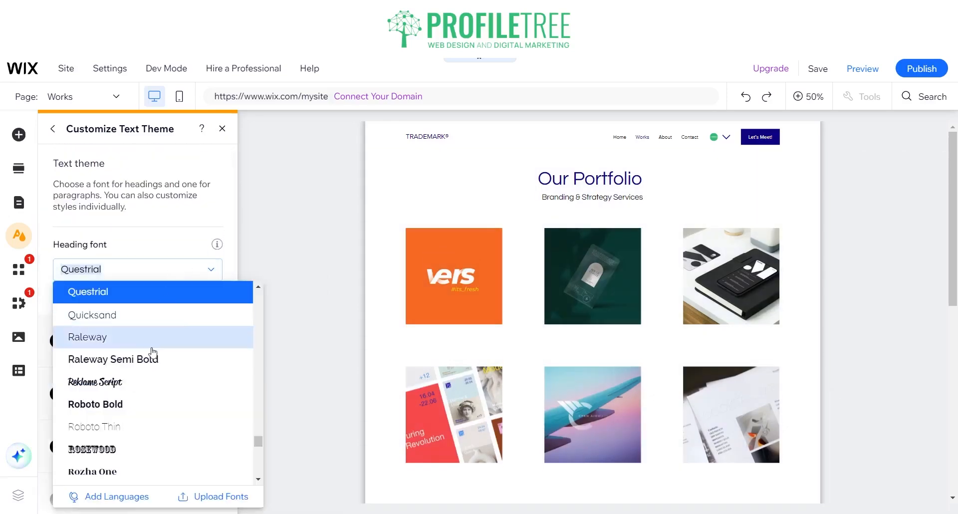
scroll(149, 358, down, 5)
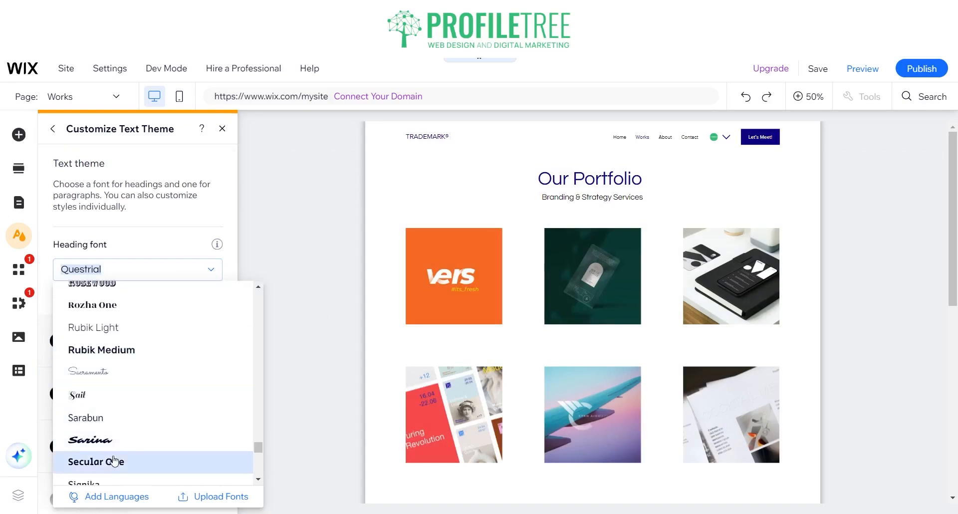
click(123, 439)
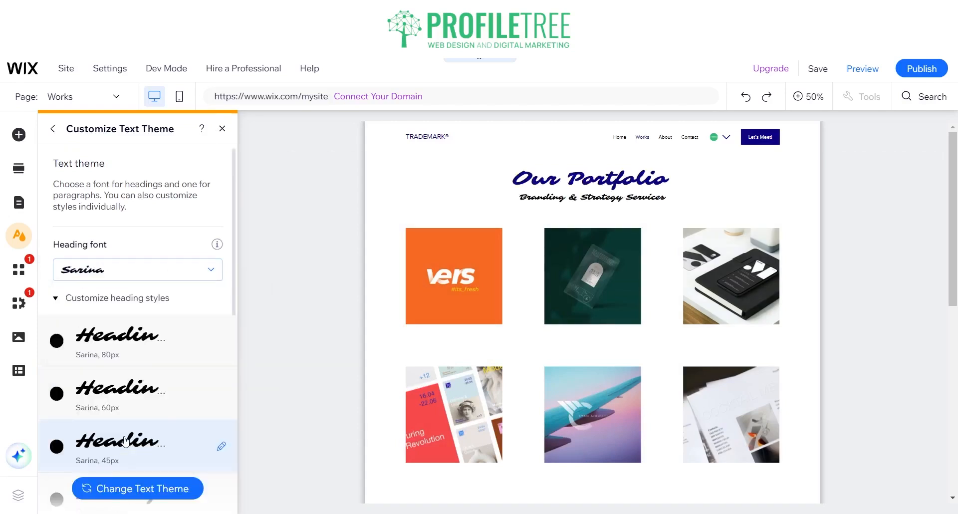
Review the heading and paragraph styles in the site's text theme.
scroll(106, 420, down, 4)
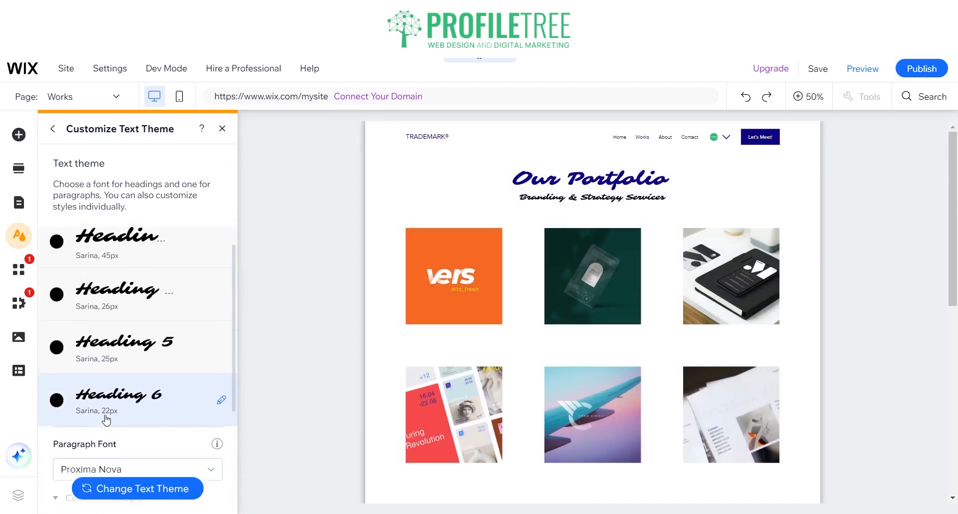
scroll(106, 420, down, 4)
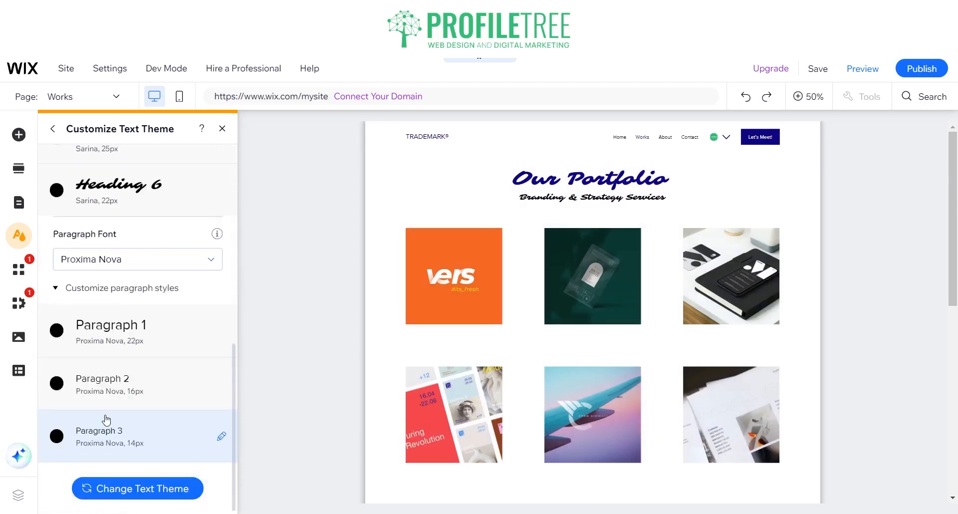
scroll(106, 419, up, 8)
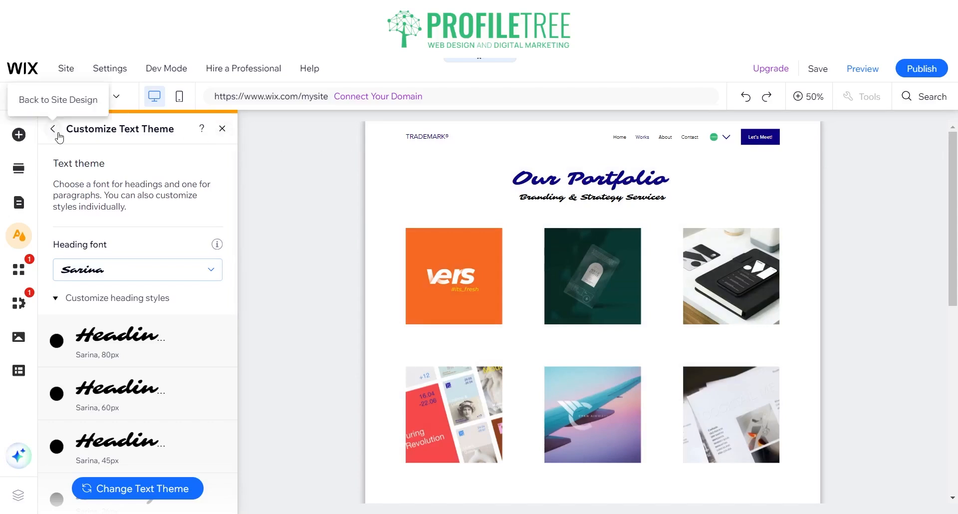
click(53, 129)
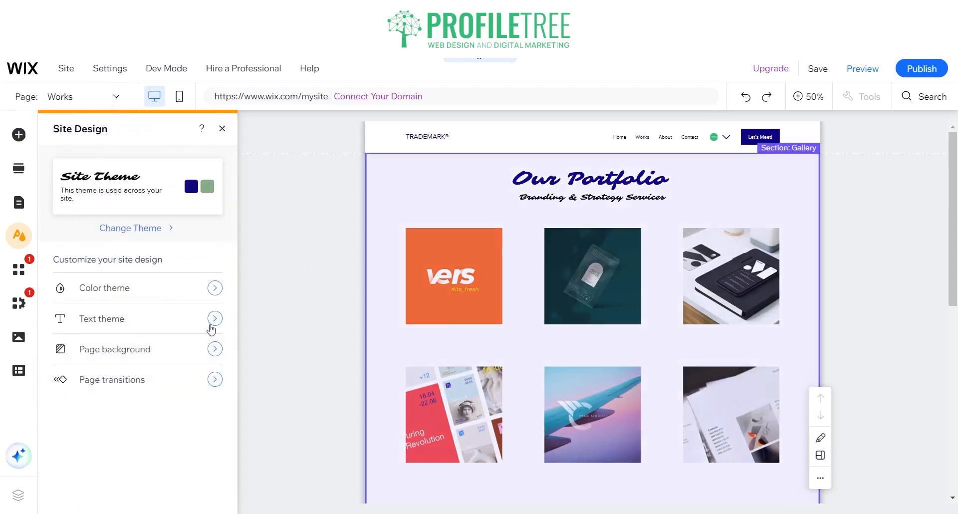
Try the Horizontal page transition for the site and switch it to Cross fade.
click(171, 384)
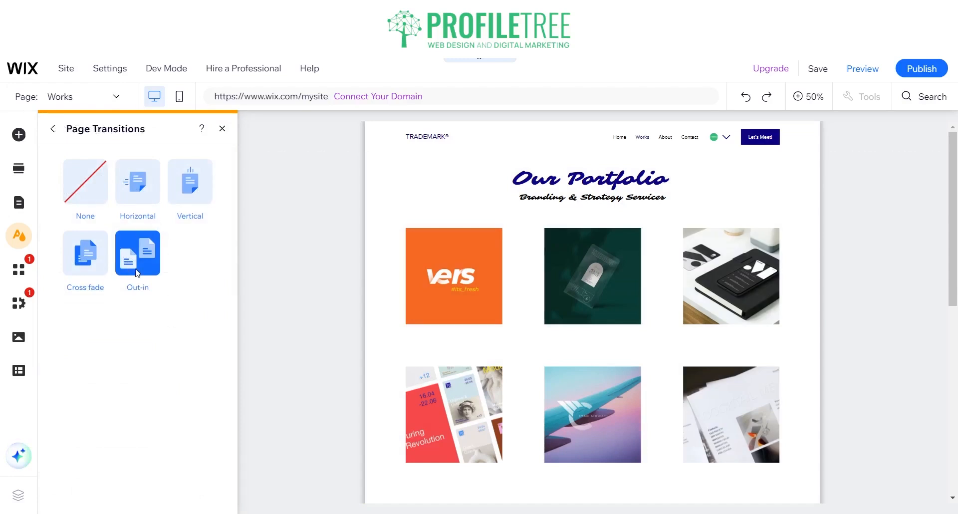
click(140, 187)
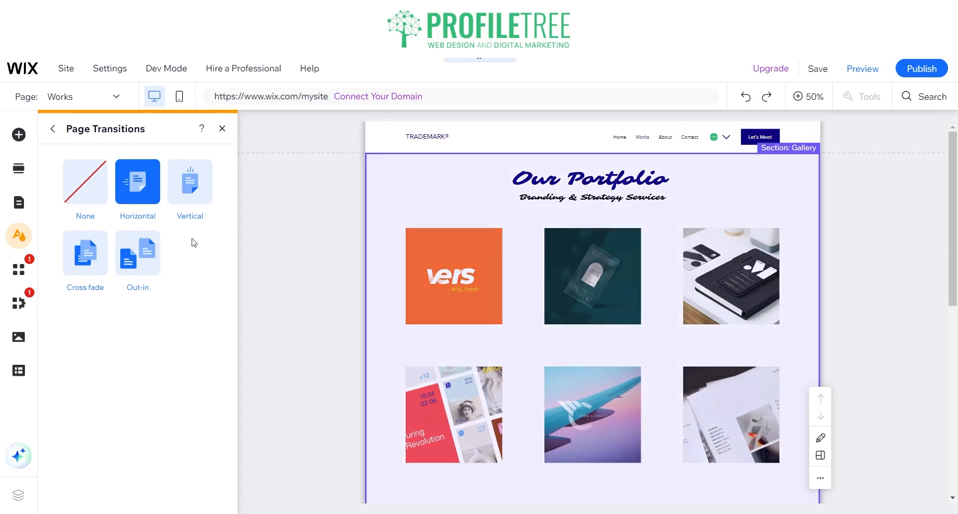
click(103, 257)
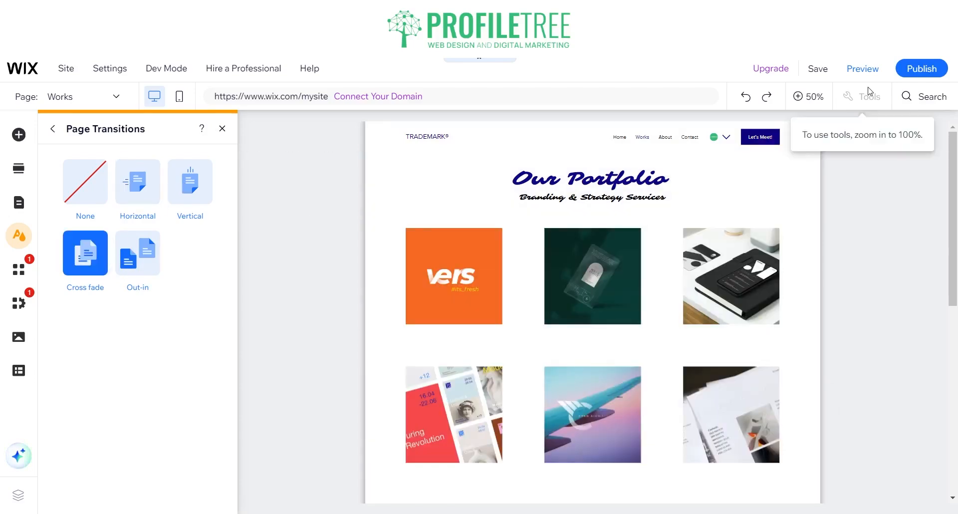
Preview the site and switch between the Home and Works pages to check the page transition.
click(864, 70)
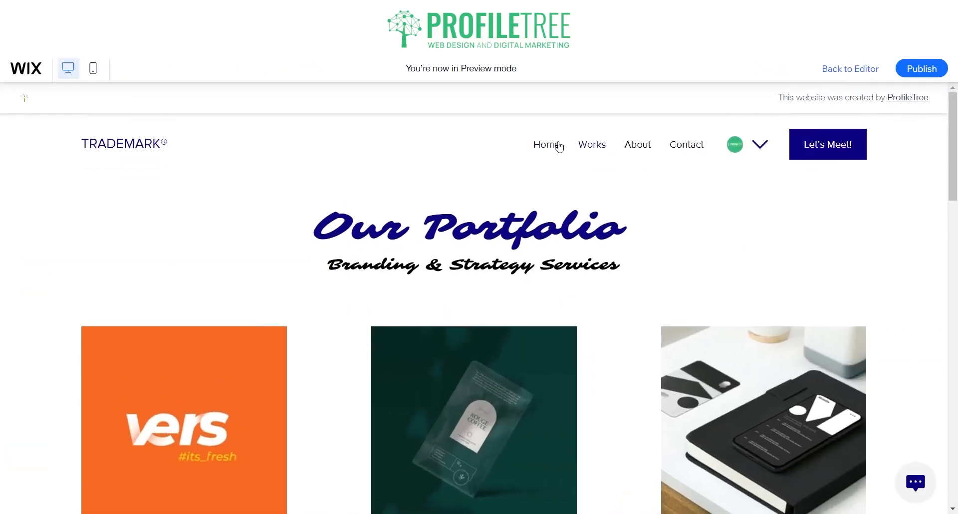
click(559, 146)
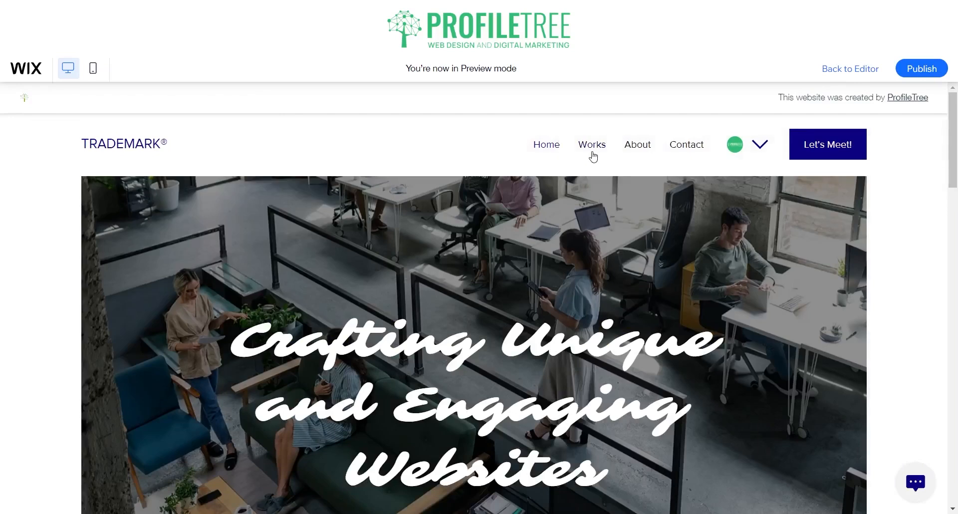
click(587, 153)
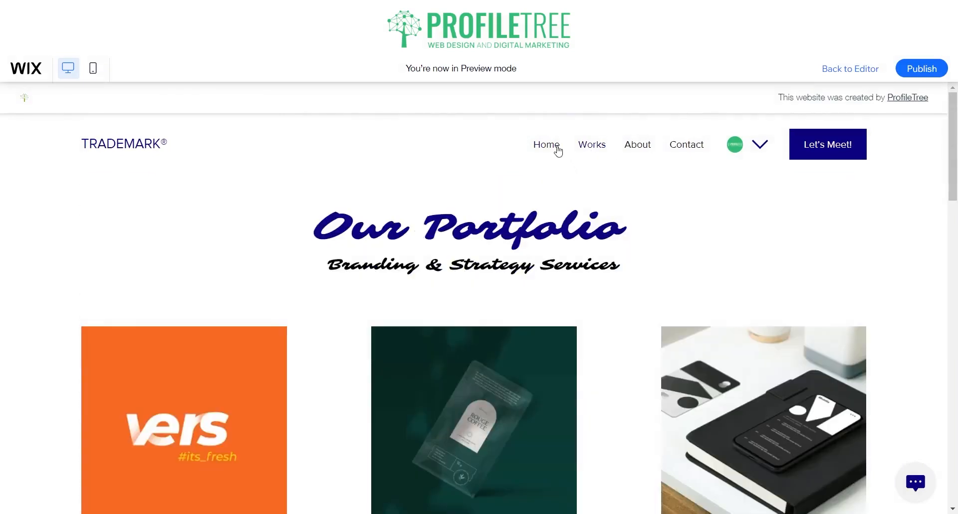
click(558, 151)
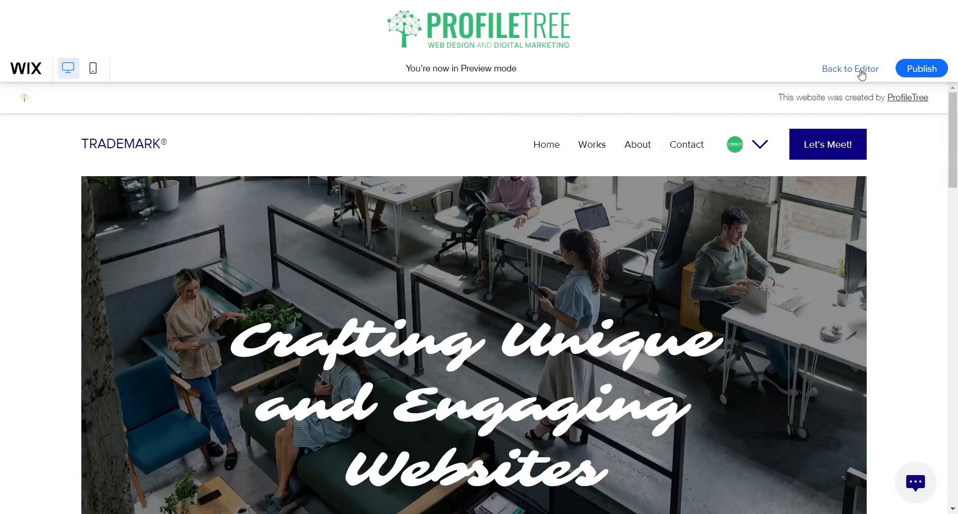
click(862, 73)
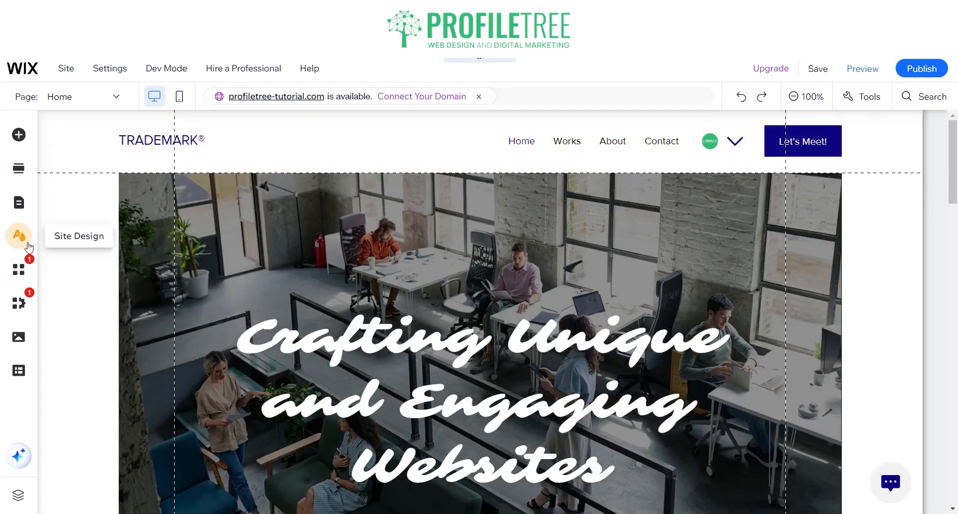
Set the site's page transition to None.
click(28, 247)
click(133, 383)
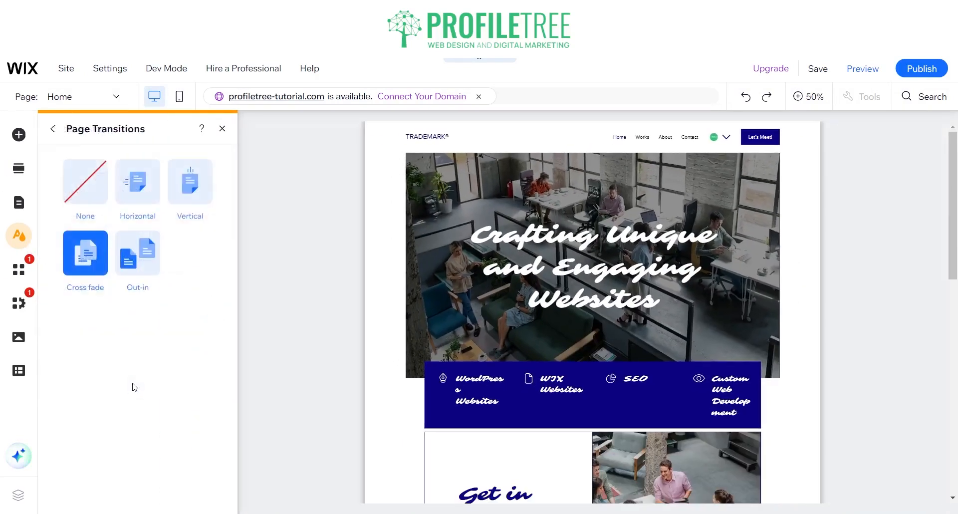
click(97, 201)
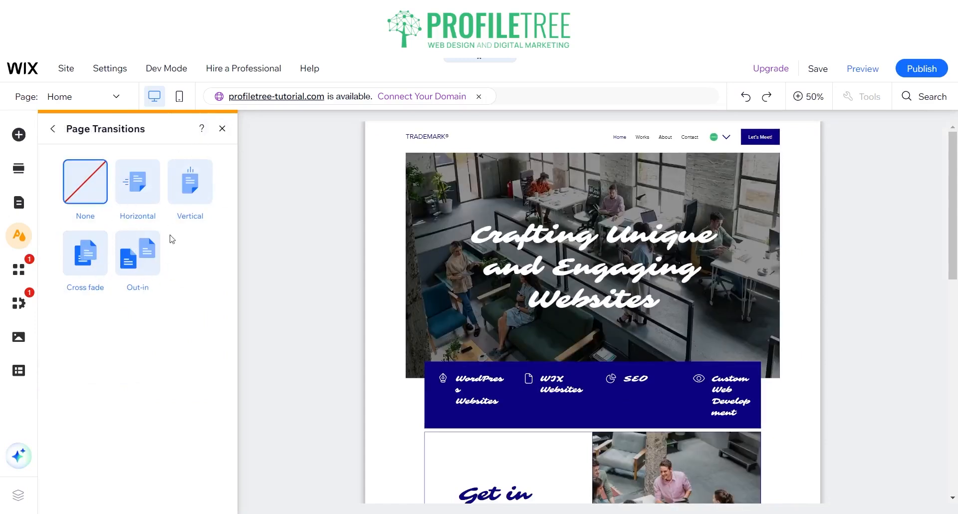
click(52, 129)
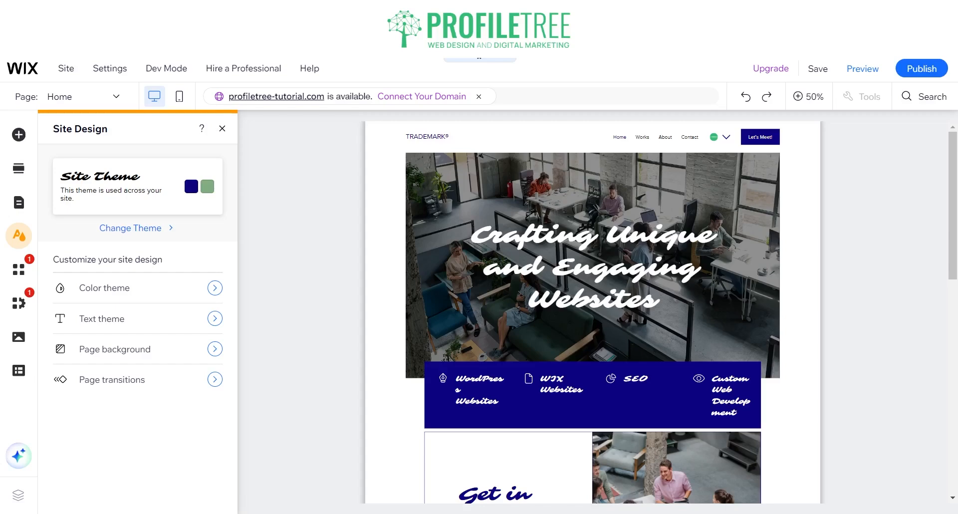
Examine the color theme's advanced default colors for backgrounds, text and buttons.
click(151, 284)
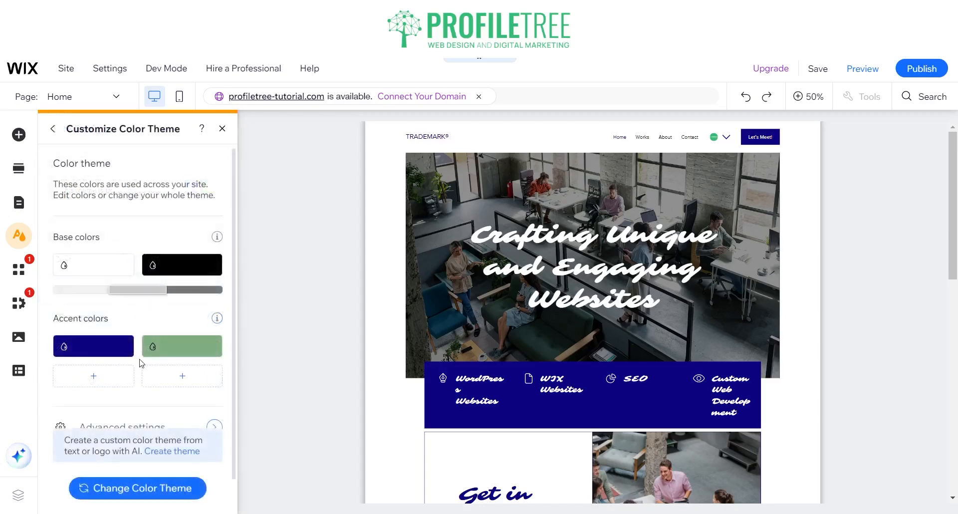
scroll(160, 379, down, 1)
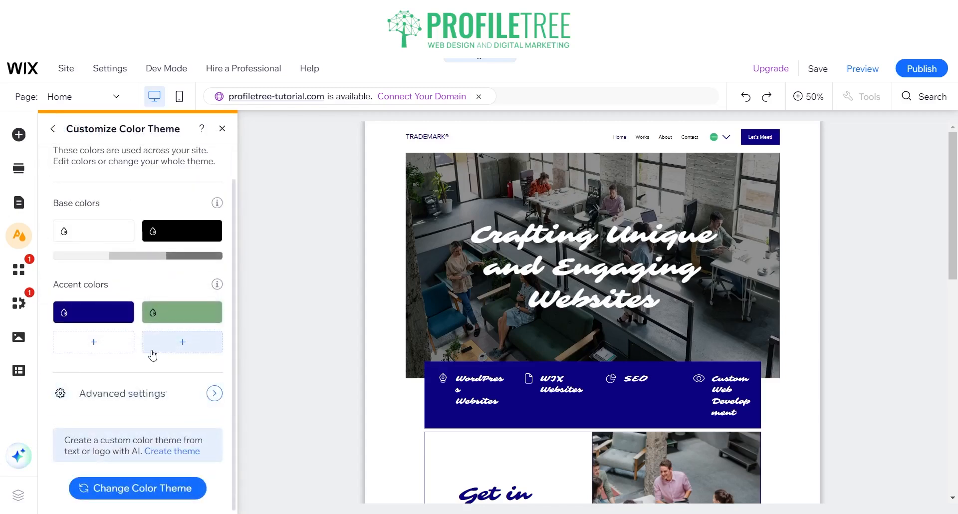
click(178, 397)
scroll(144, 421, down, 3)
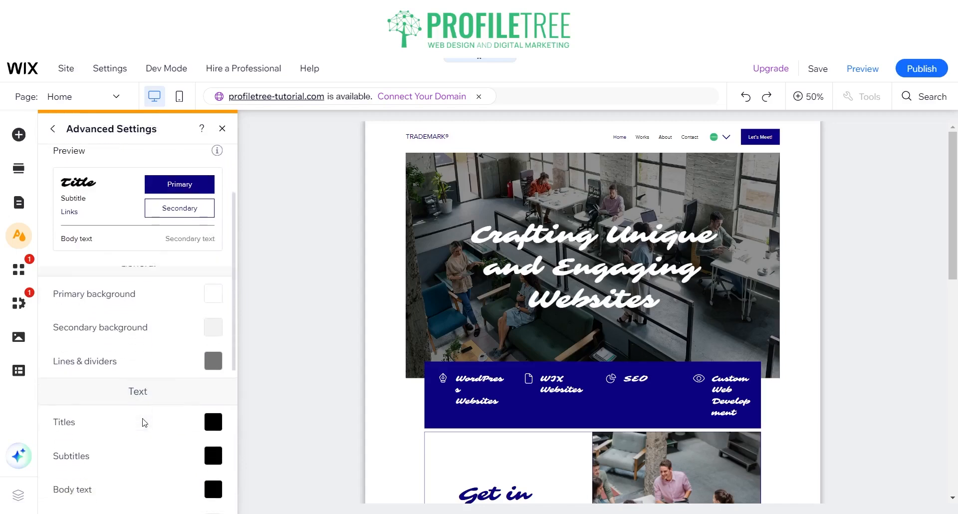
scroll(135, 299, down, 1)
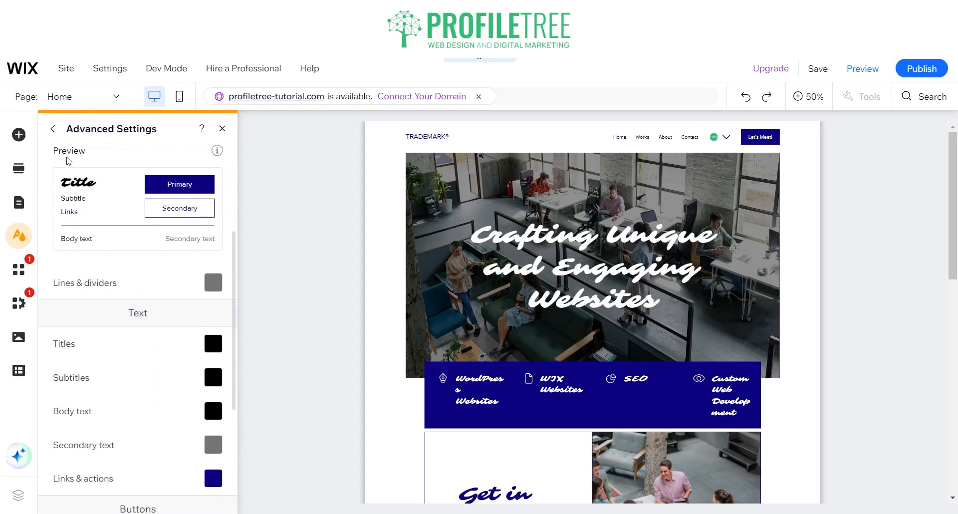
scroll(109, 398, up, 3)
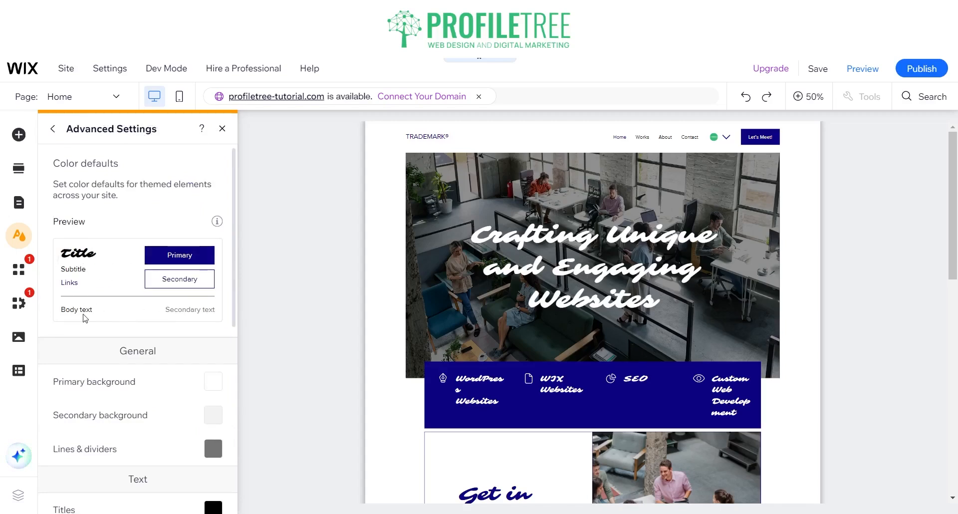
scroll(85, 319, down, 7)
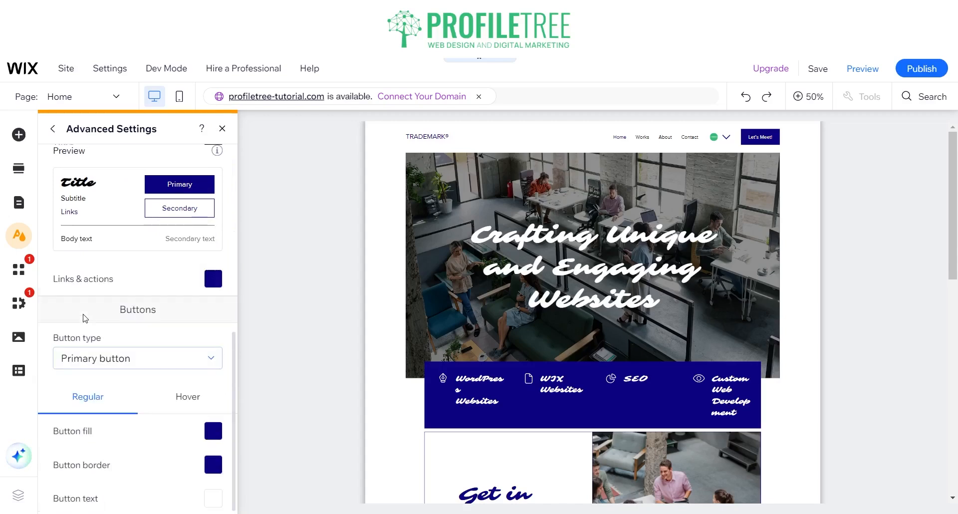
Set the primary button's regular fill to gray #C7C7C7 and its hover fill to the theme's dark blue #0D0381.
click(210, 438)
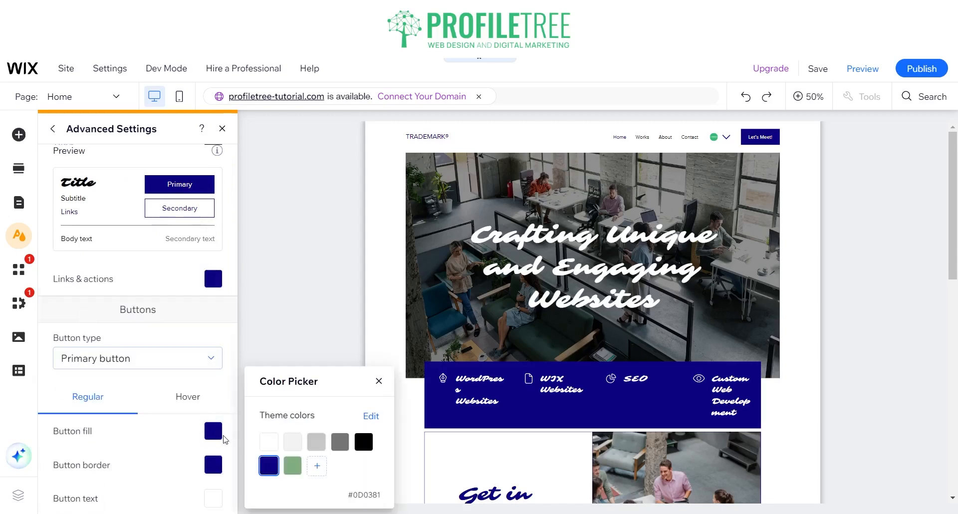
click(323, 443)
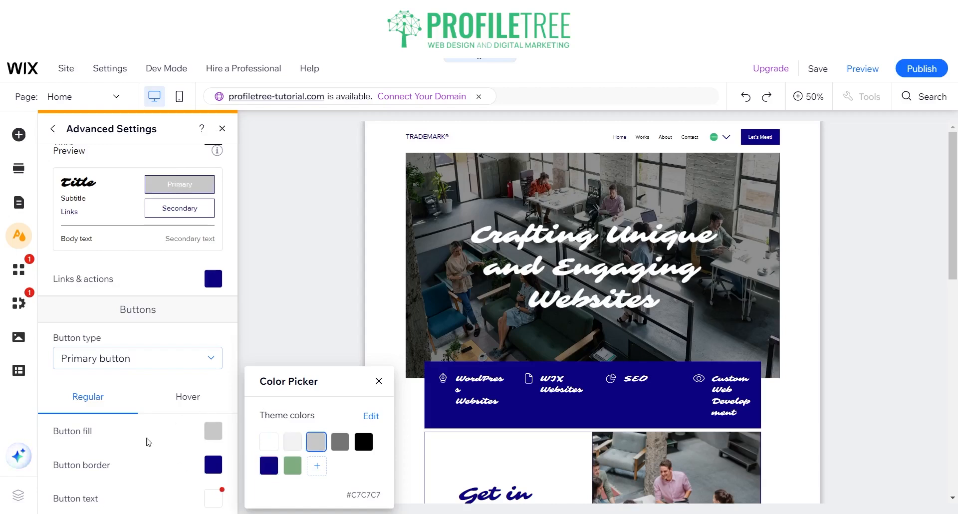
click(213, 403)
click(204, 400)
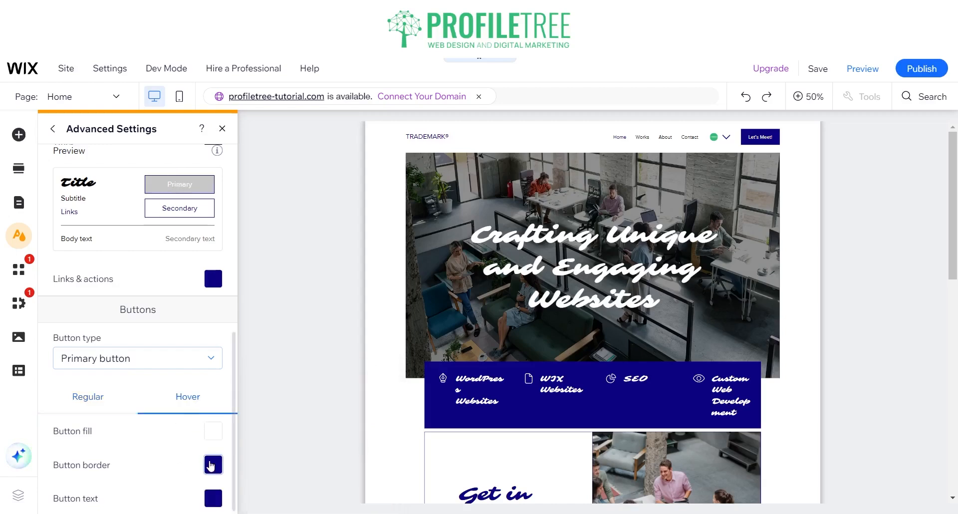
click(215, 434)
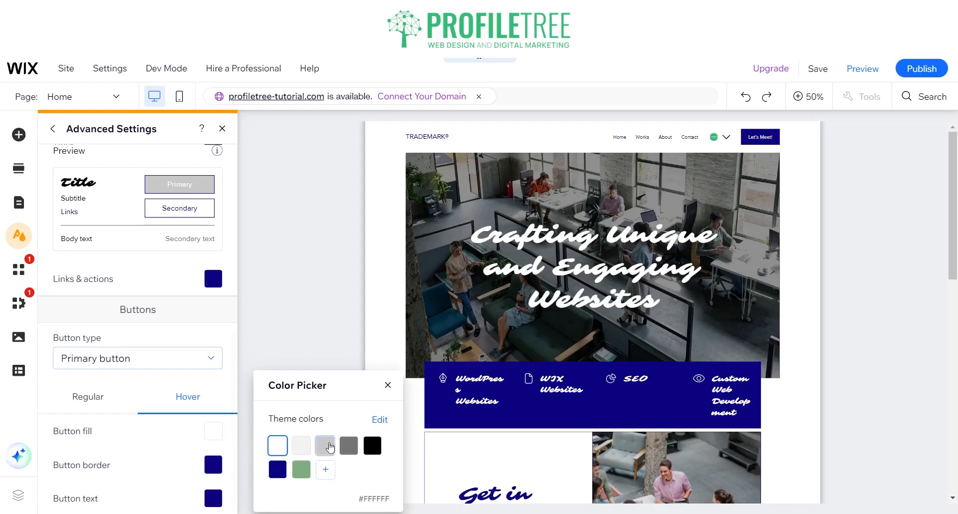
click(277, 469)
click(387, 385)
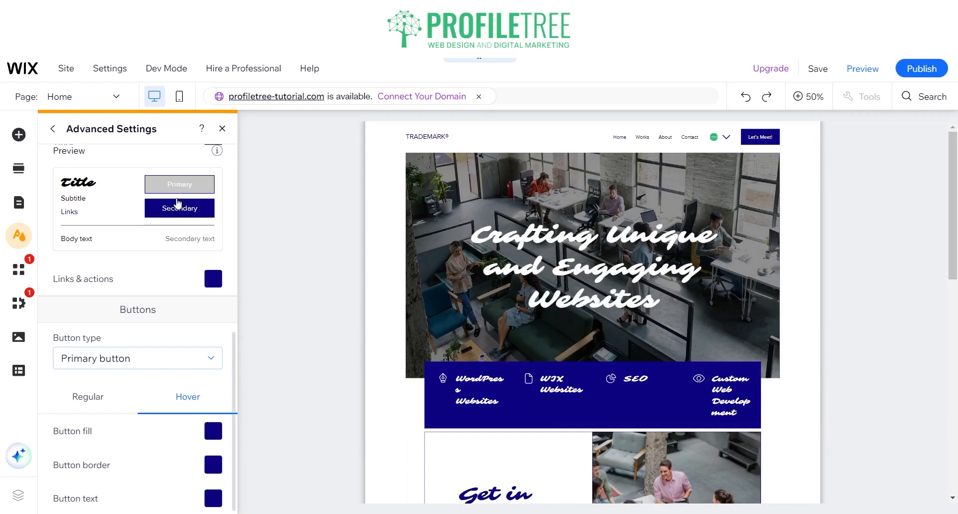
Undo the primary button's fill color changes and close the site design settings.
click(427, 183)
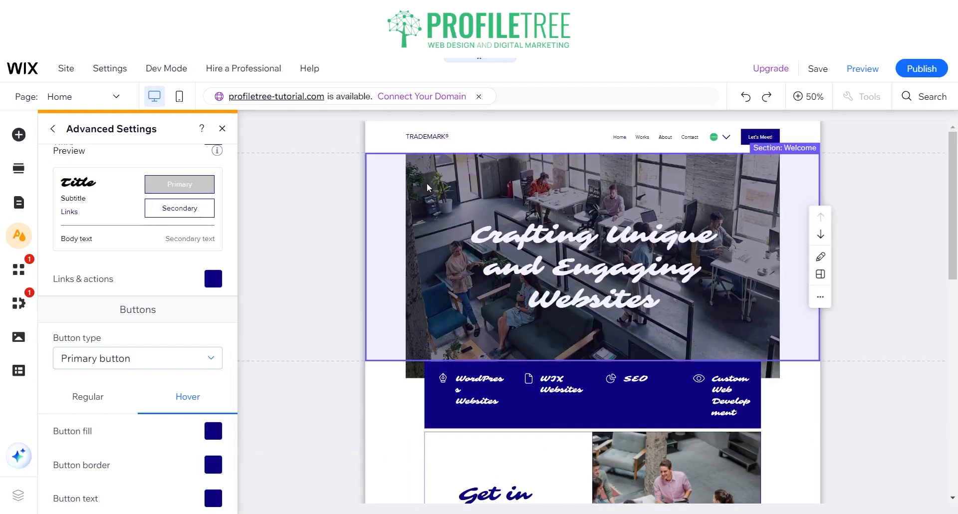
click(291, 243)
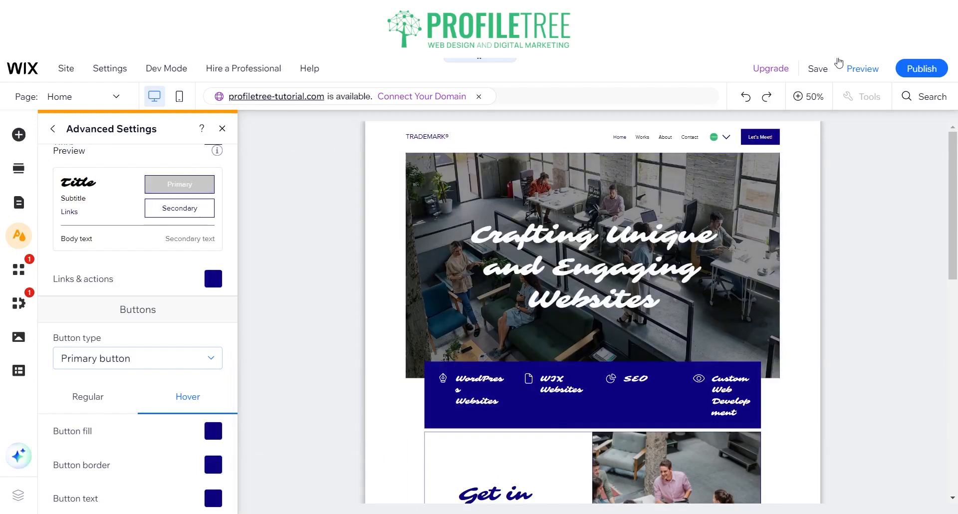
click(748, 98)
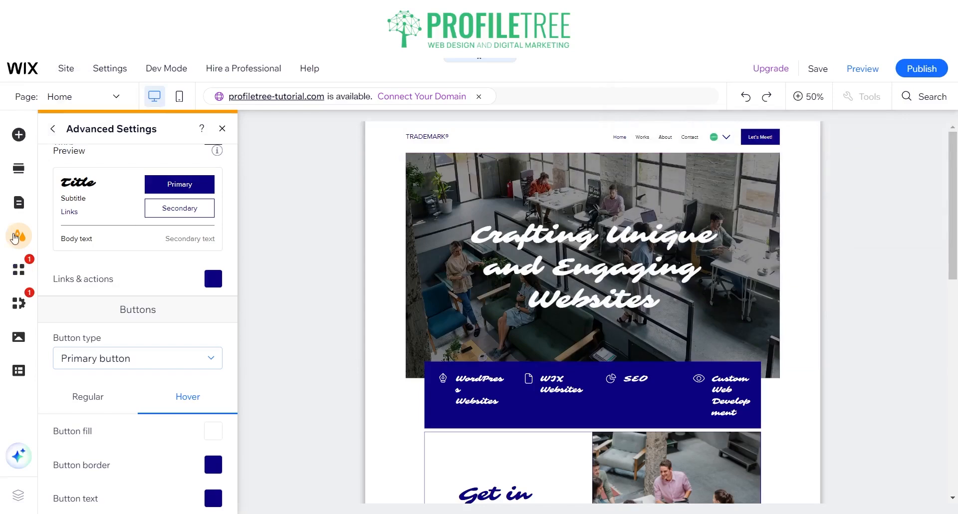
click(58, 133)
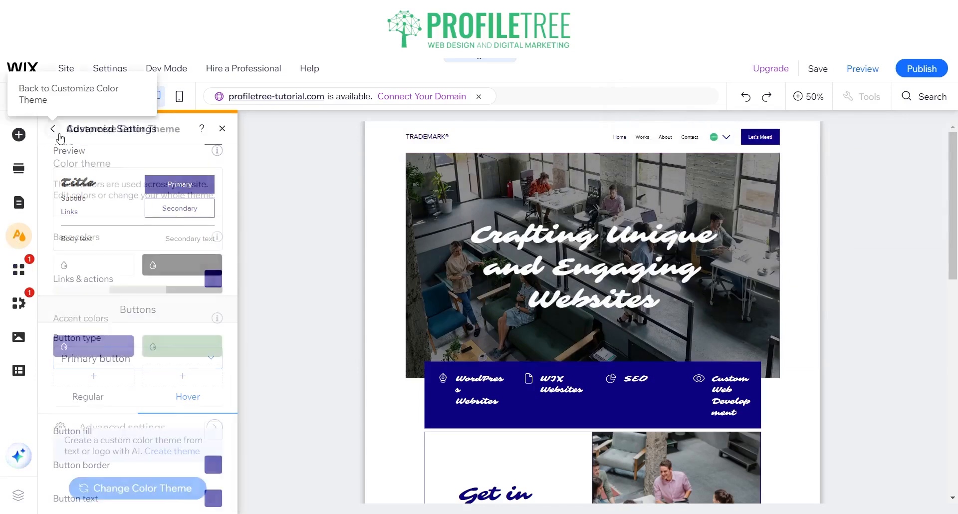
click(58, 133)
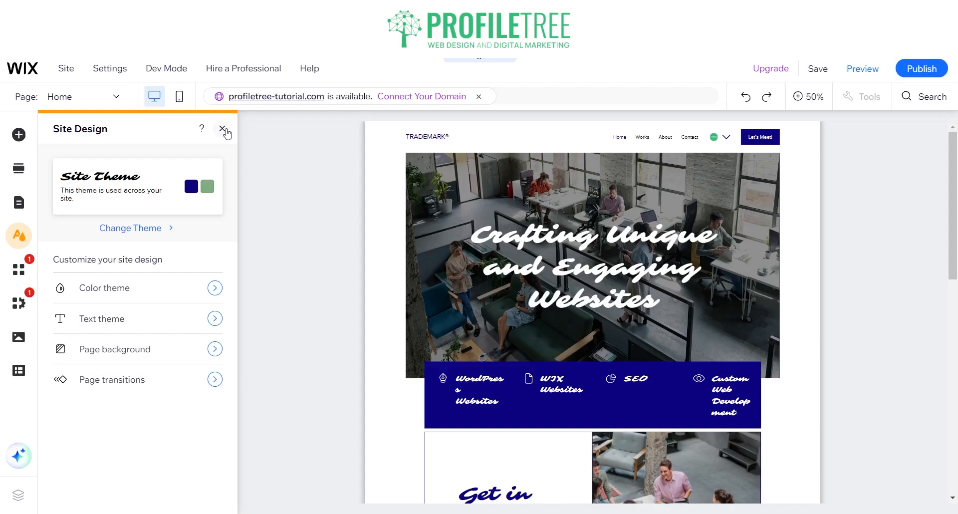
click(223, 129)
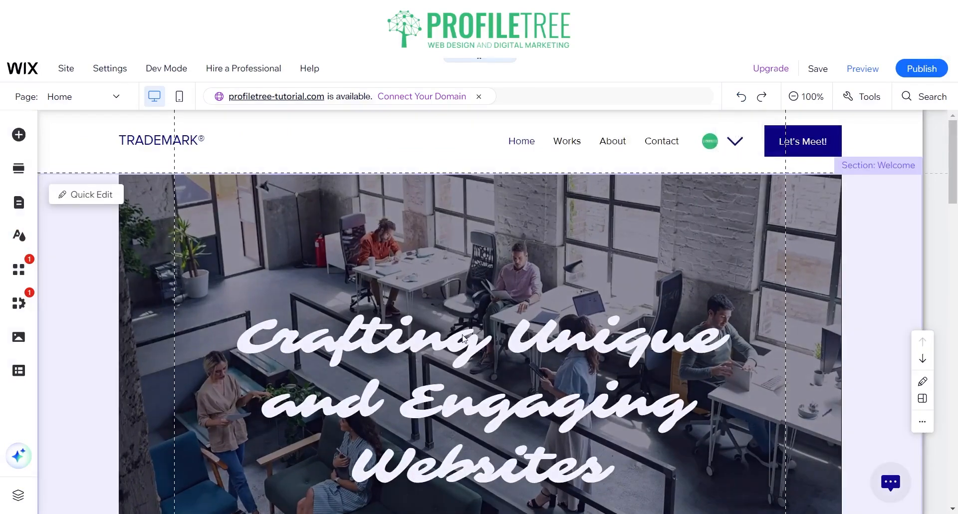
Look over the Home page's Features and Promotional sections with the new heading font.
scroll(464, 338, down, 5)
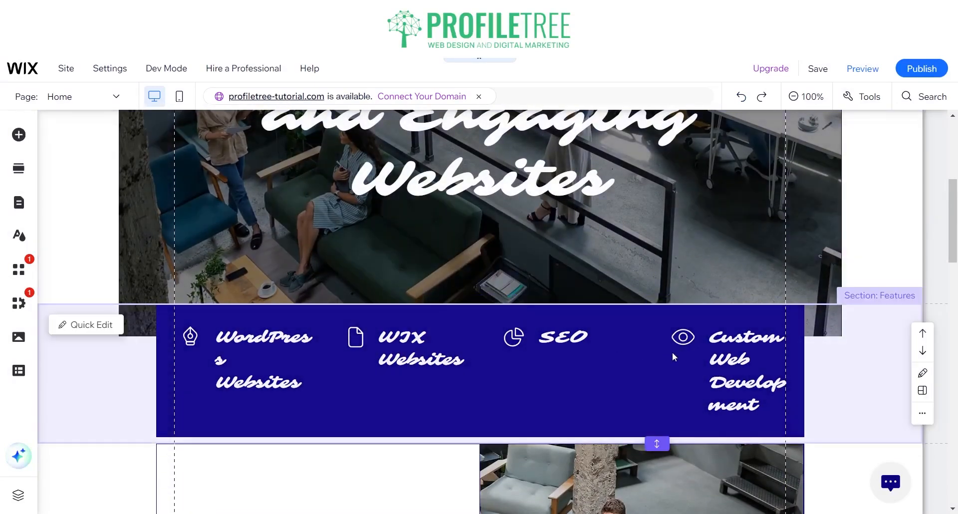
click(721, 344)
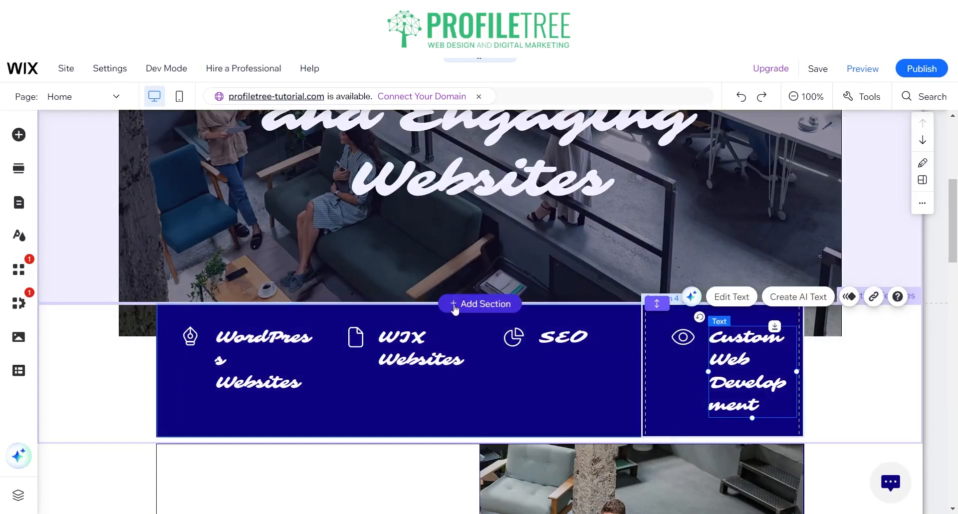
scroll(363, 419, down, 4)
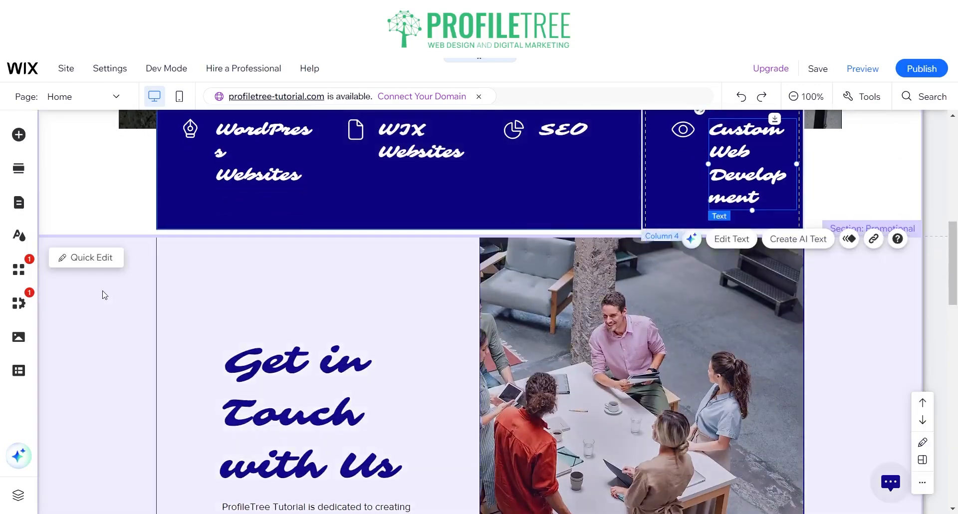
Show the page's layers and jump through the Welcome, Features, Promotional and Benefits sections.
click(104, 293)
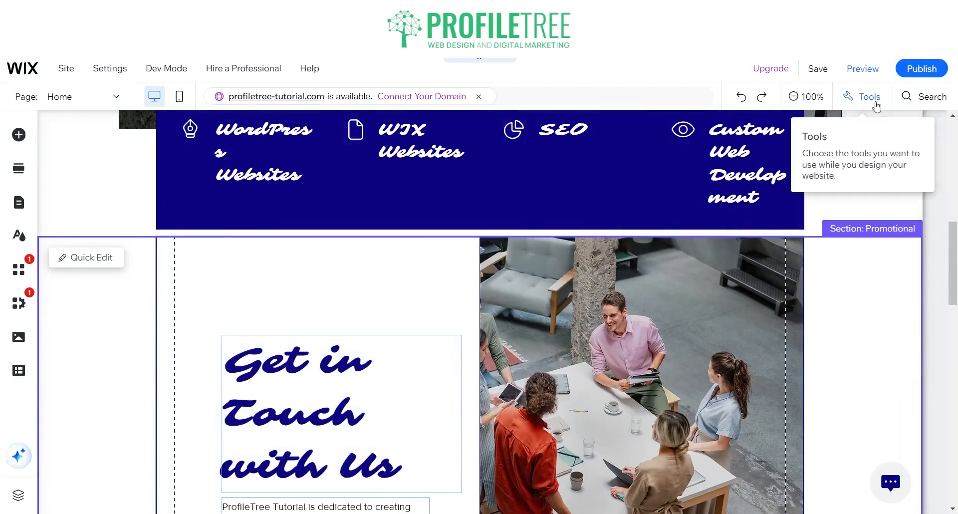
click(876, 103)
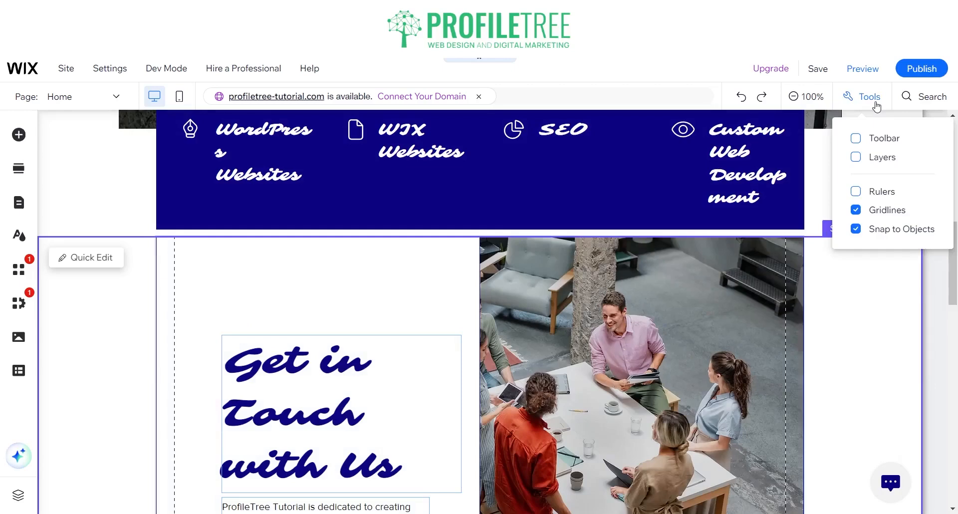
click(870, 161)
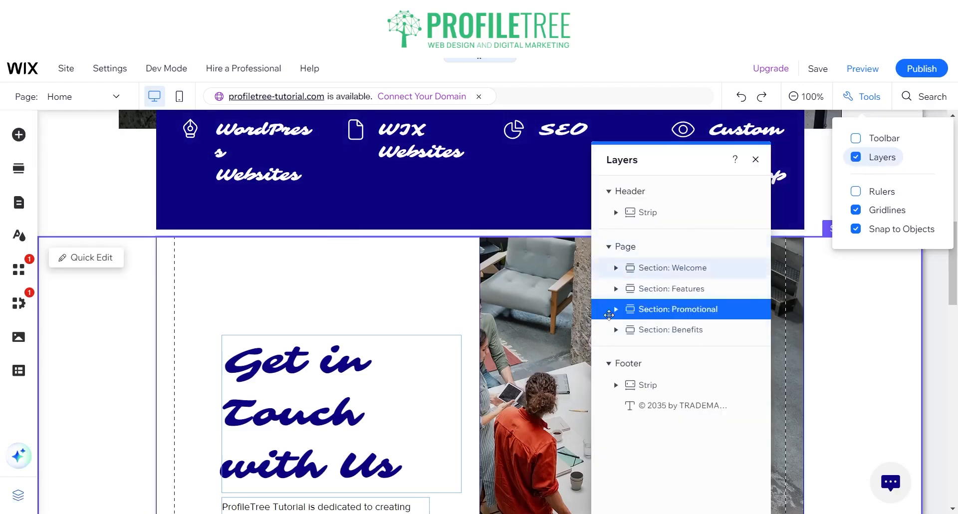
click(688, 268)
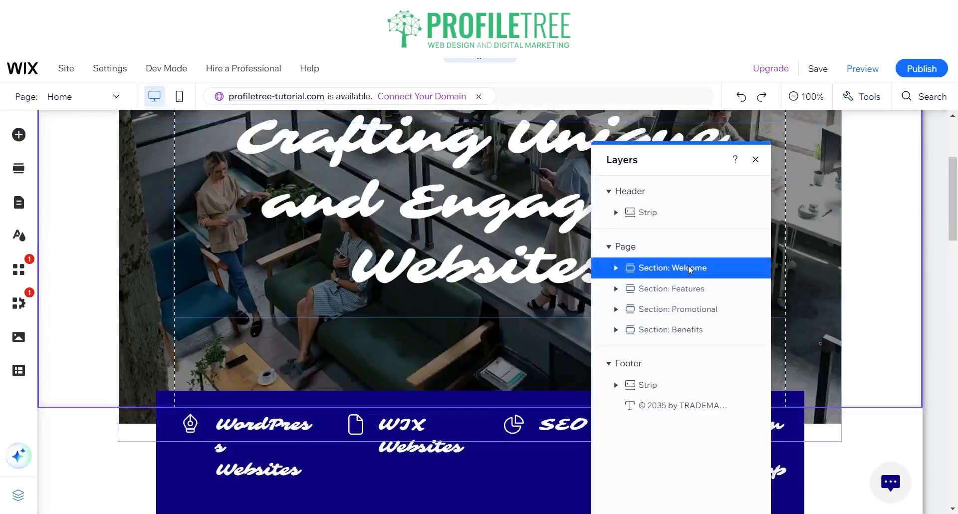
click(685, 288)
click(686, 308)
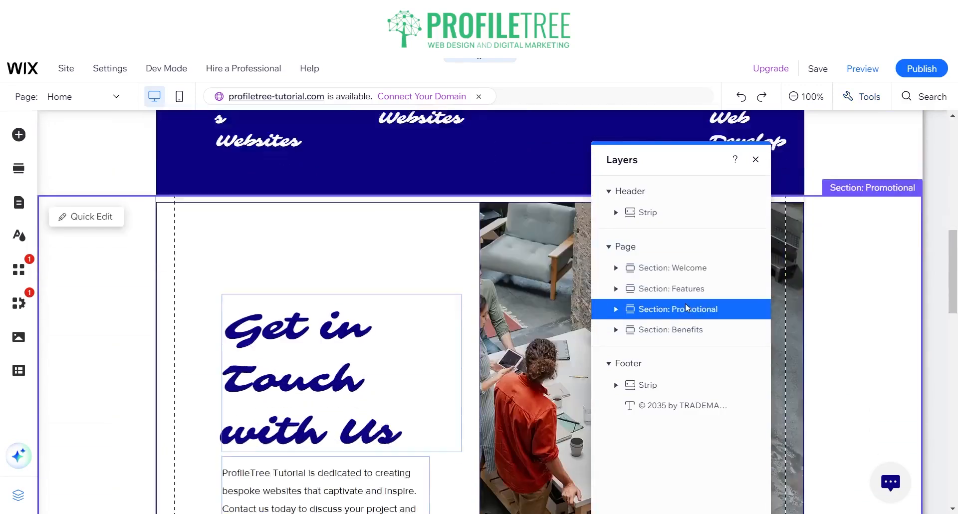
click(684, 329)
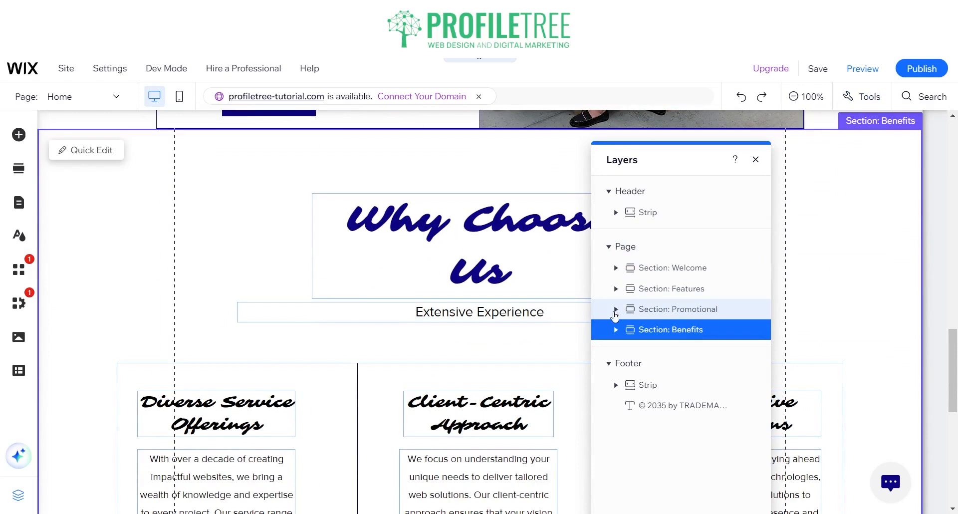
Expand the Promotional section's strip and Column 1 to examine their nested elements, and close the layers list.
click(616, 309)
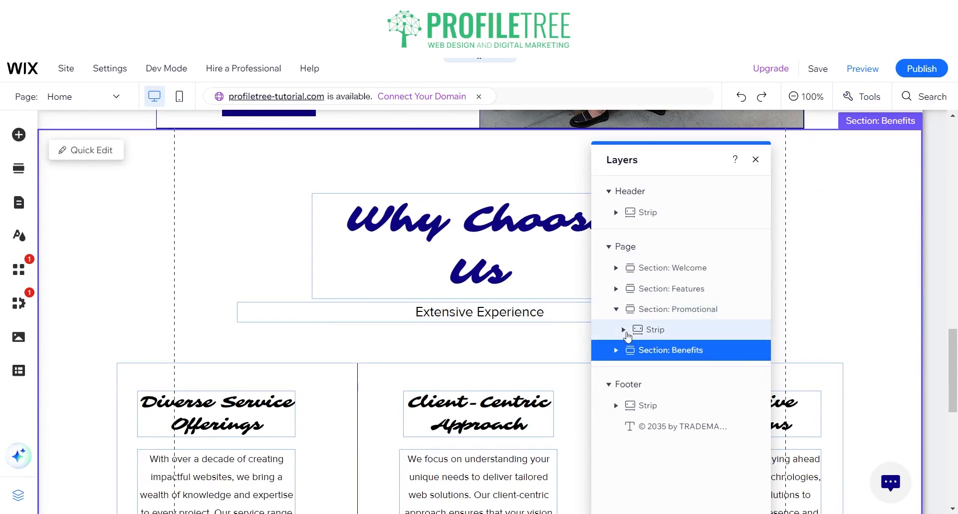
click(624, 330)
click(632, 351)
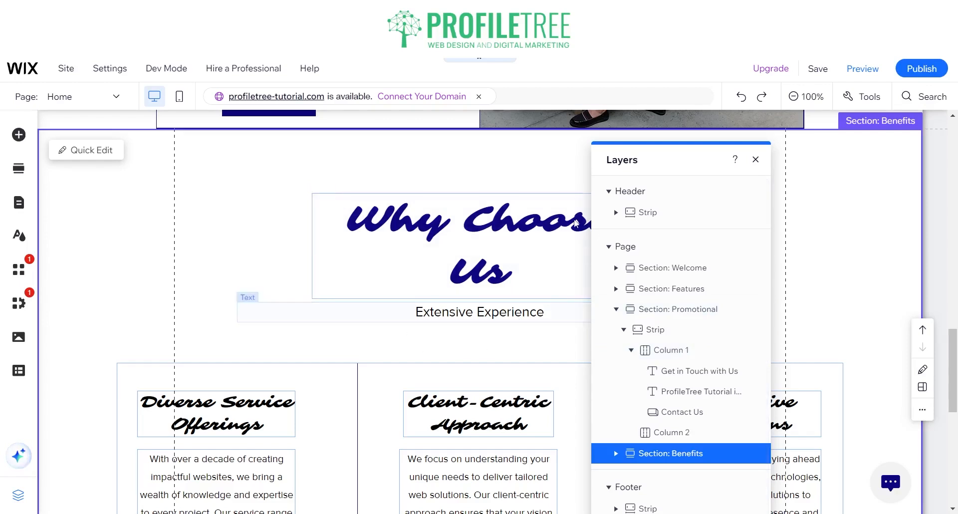
click(755, 159)
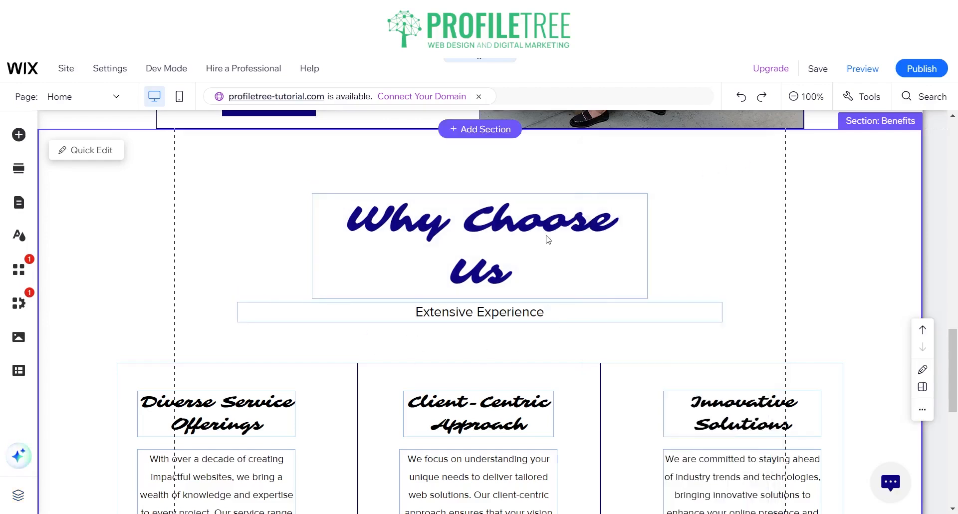
Start adding a new section between the Benefits section and the footer.
scroll(544, 242, up, 4)
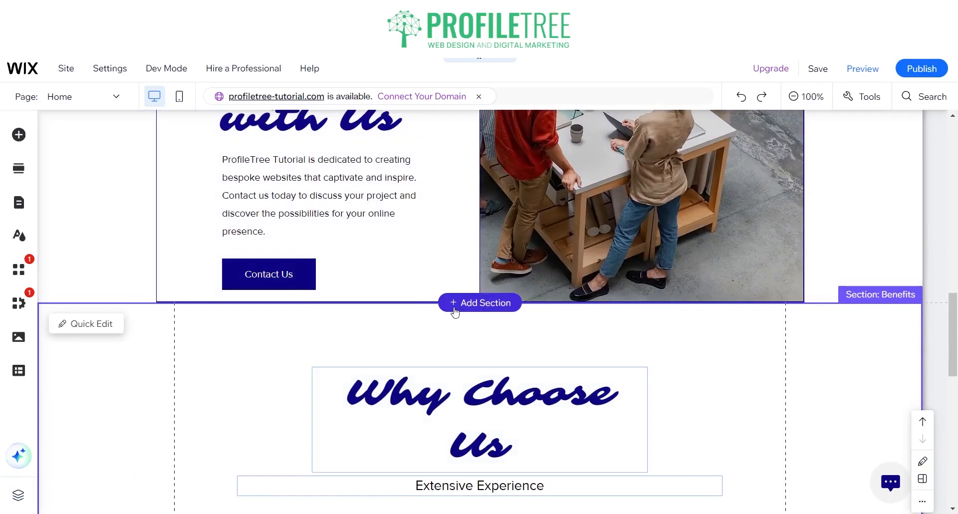
scroll(92, 368, down, 10)
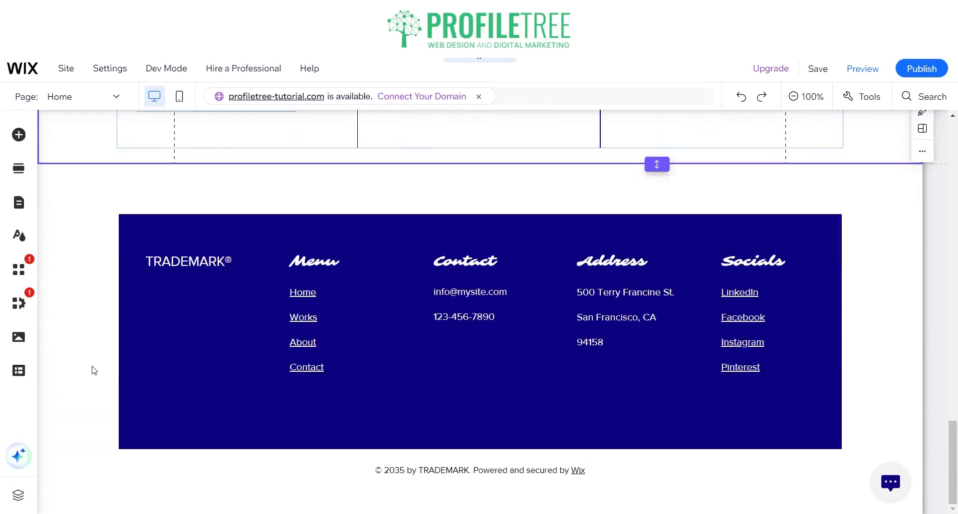
scroll(80, 358, up, 1)
click(80, 359)
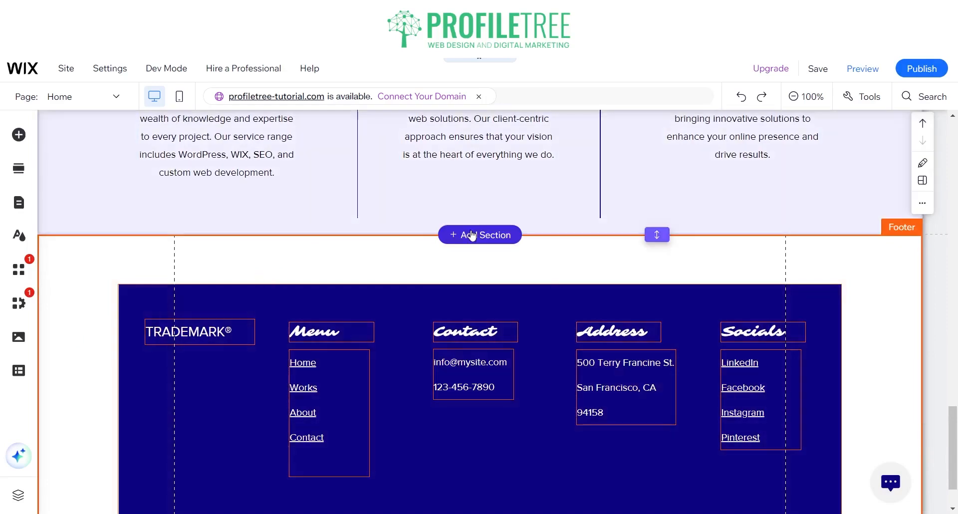
scroll(464, 232, up, 8)
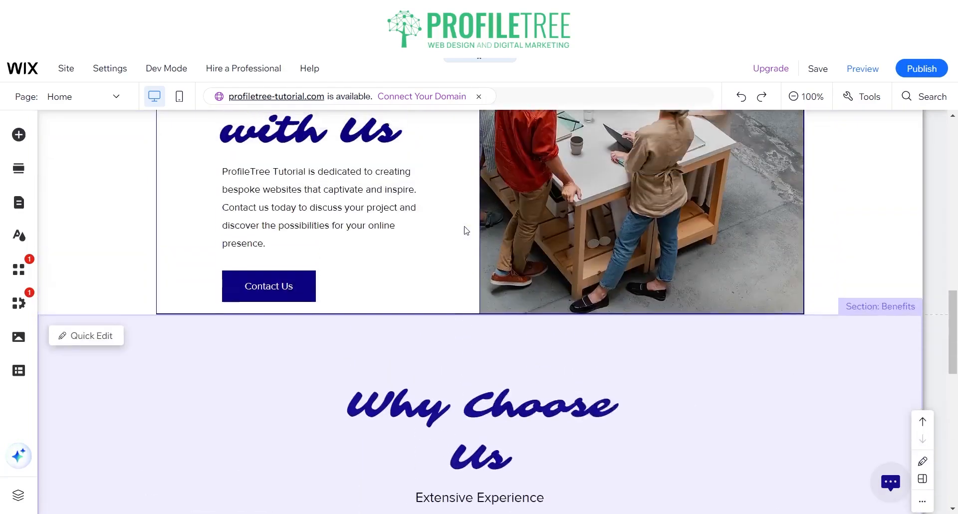
scroll(466, 379, down, 10)
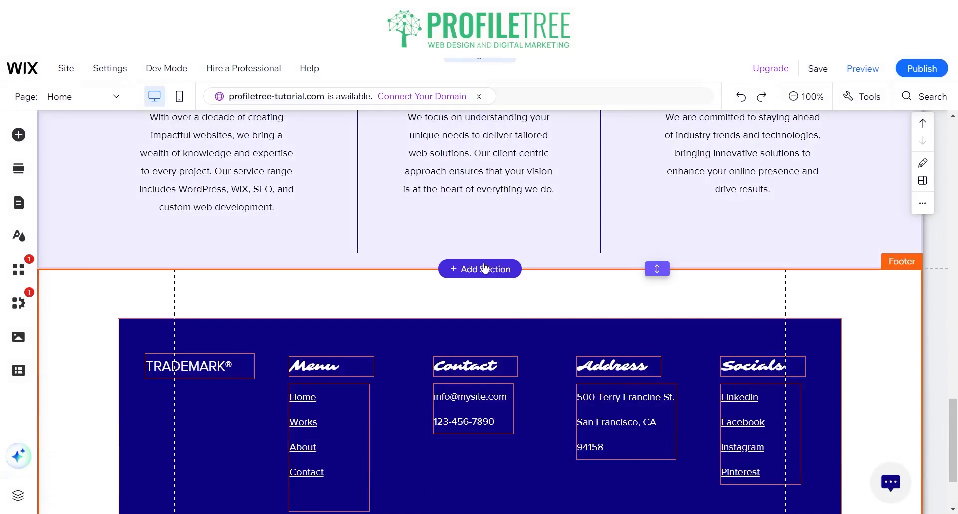
click(485, 269)
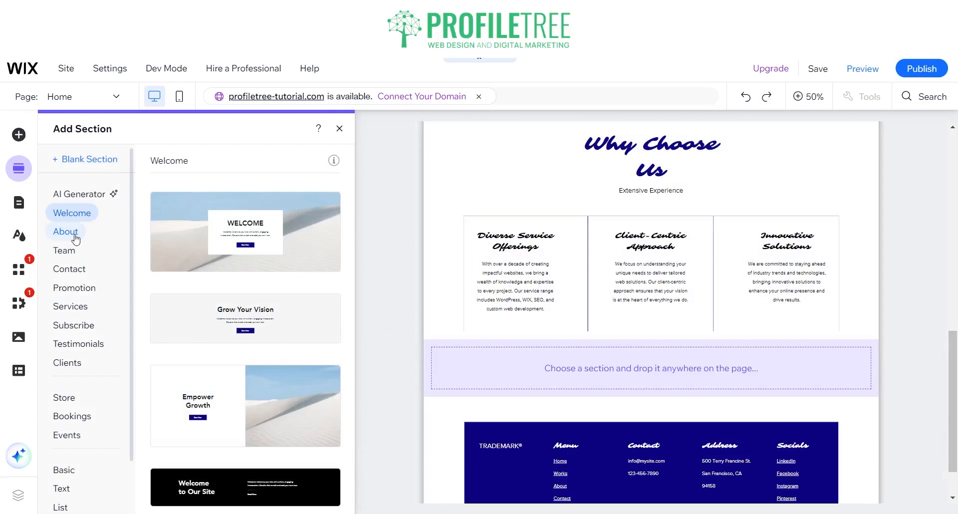
Browse the About, Team and Contact section designs and add the black "Welcome to Our Site" design from the Welcome category.
click(66, 232)
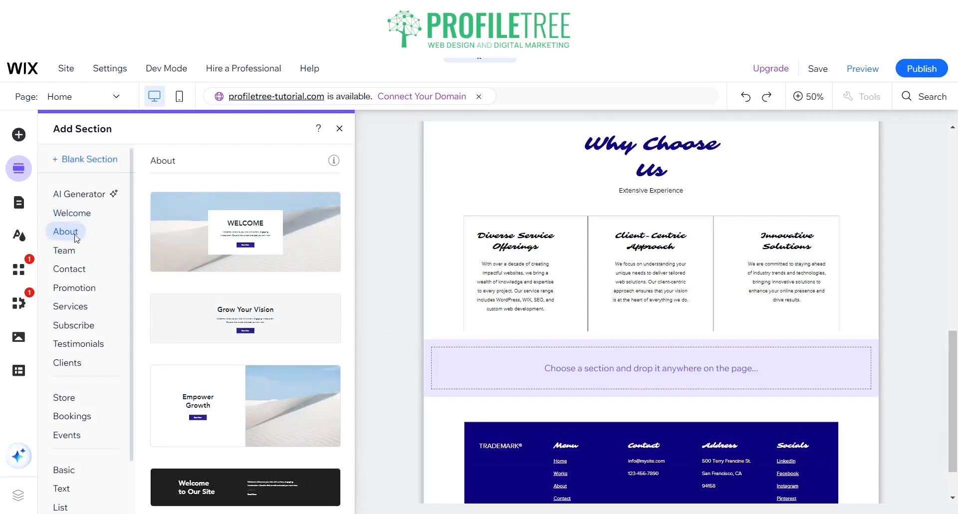
click(65, 250)
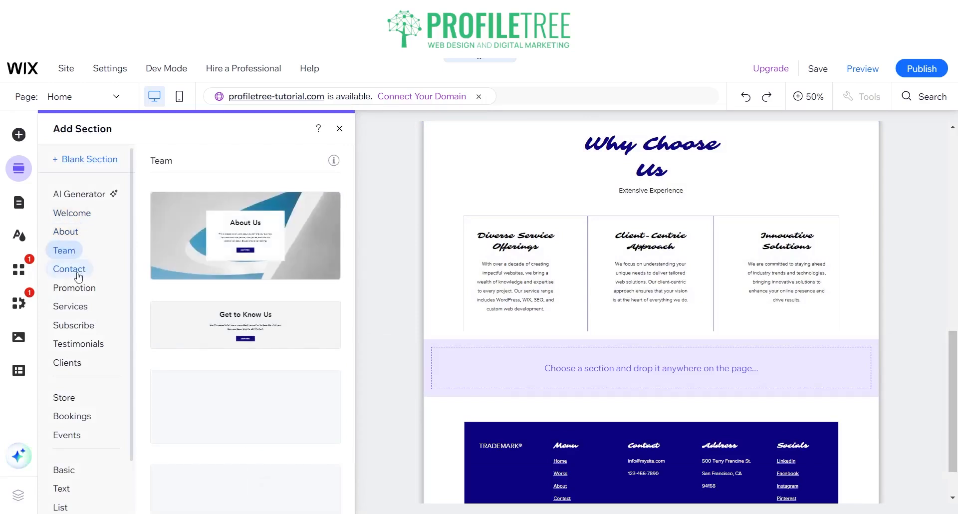
click(76, 271)
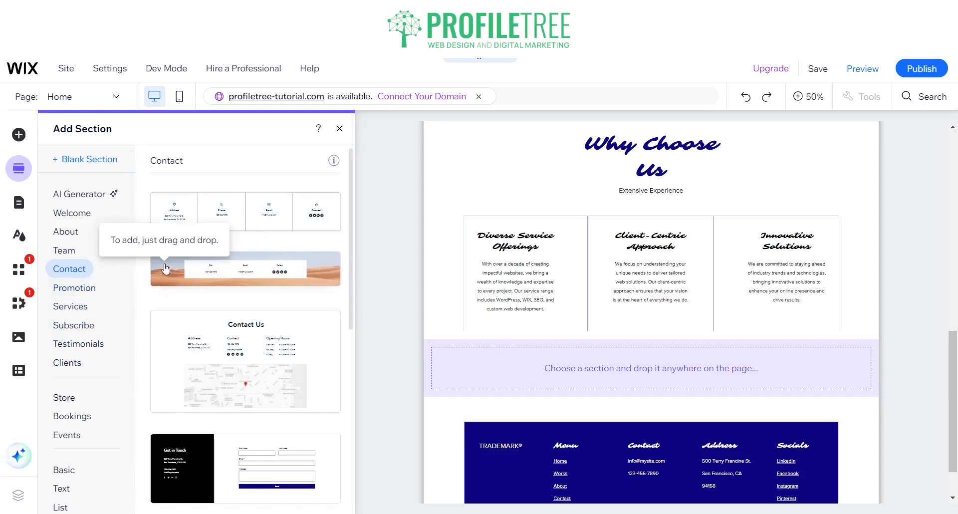
click(82, 214)
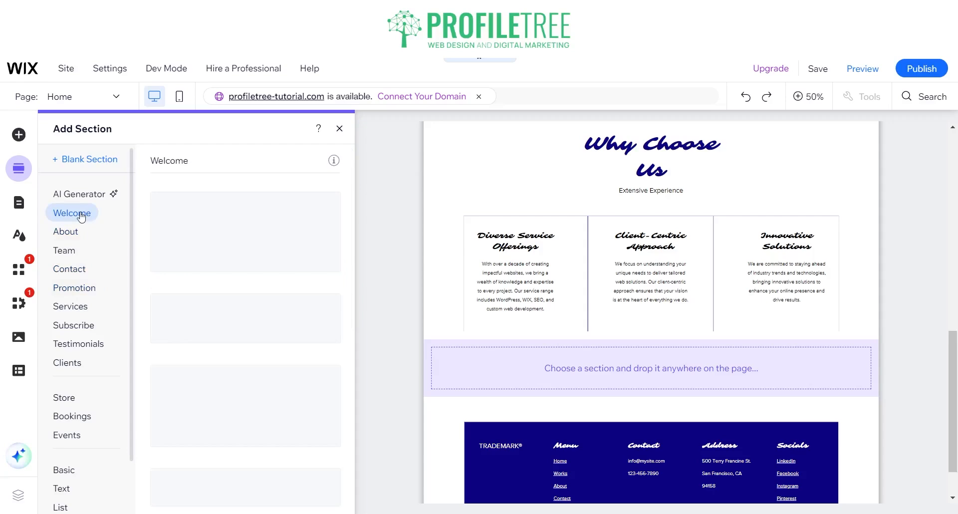
scroll(214, 469, down, 2)
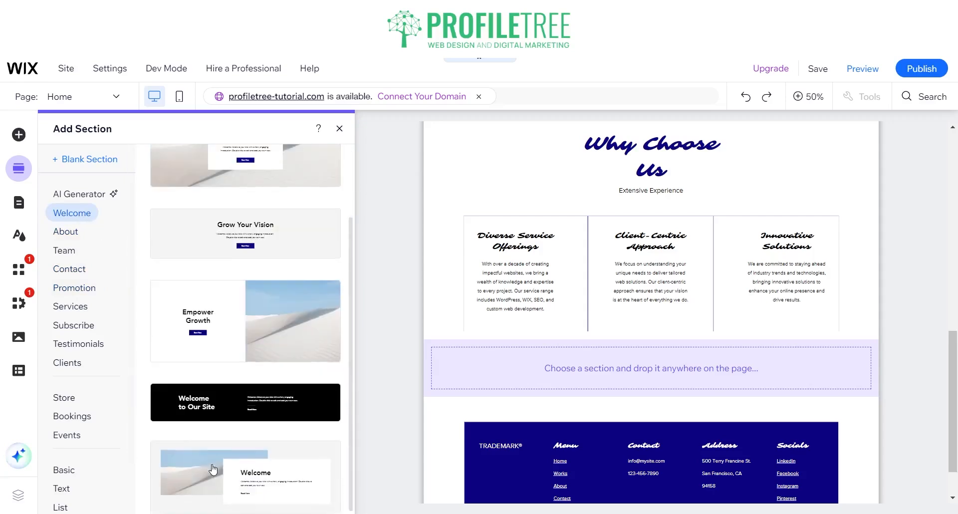
click(229, 409)
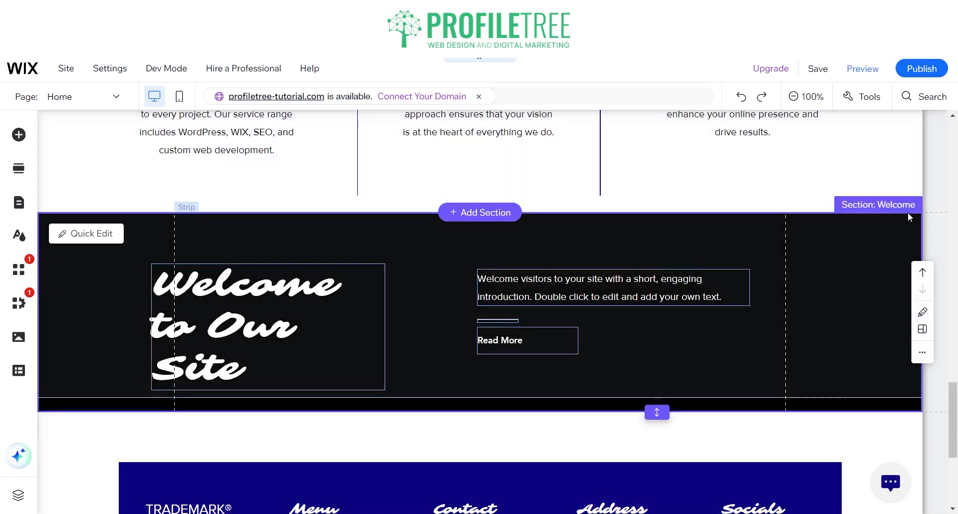
Rename the new black Welcome section to "Promotional" and close its settings.
click(914, 205)
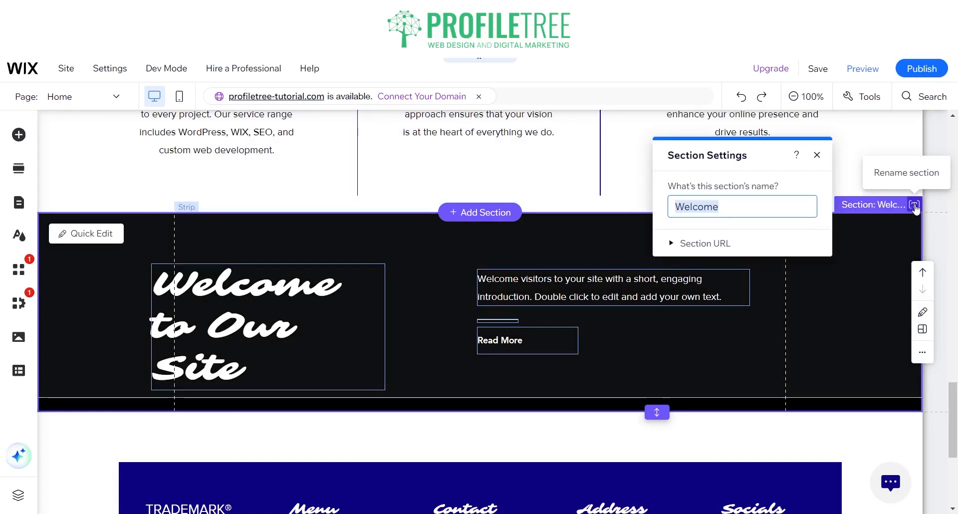
text(Prom)
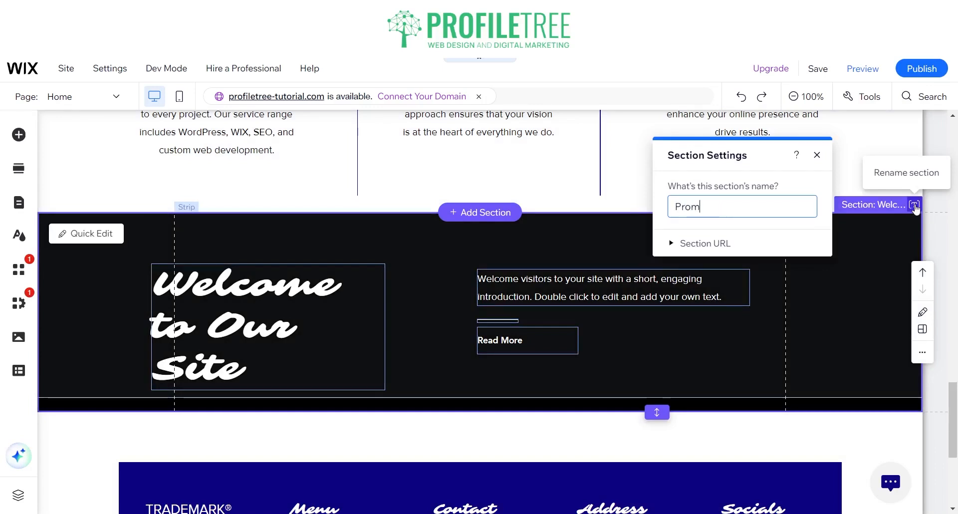
text(otion)
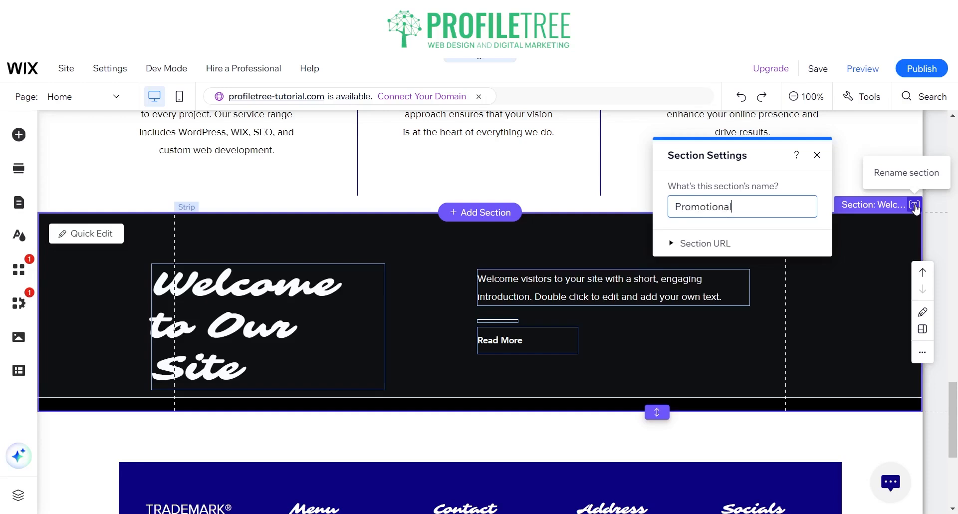
text(al)
key(Return)
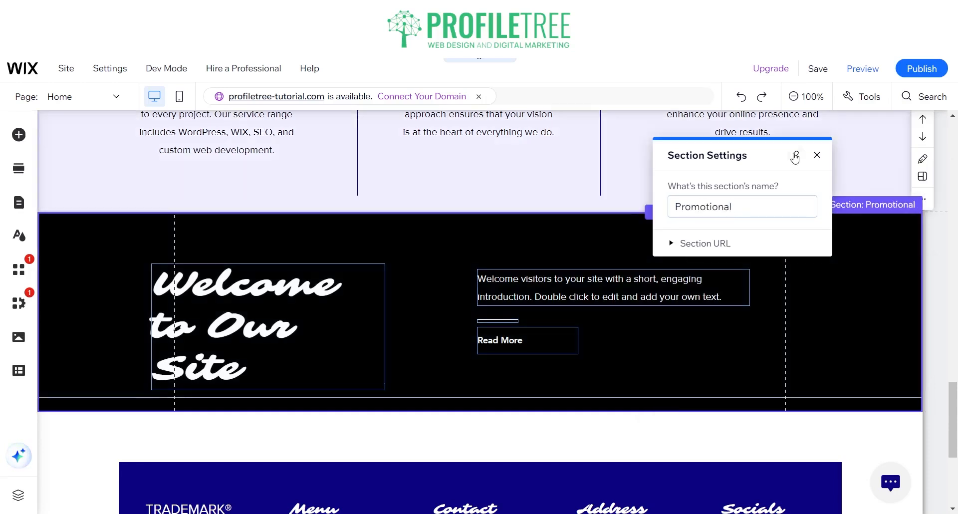
click(824, 158)
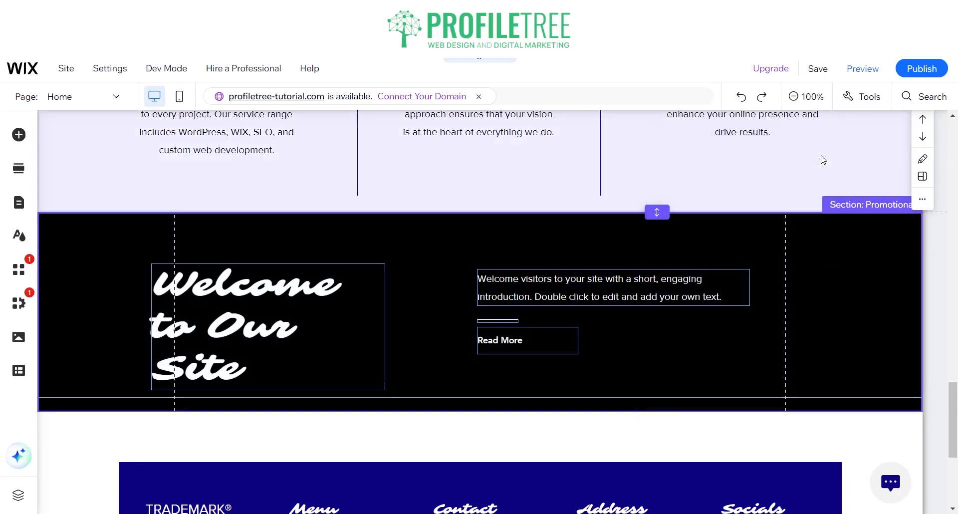
click(303, 349)
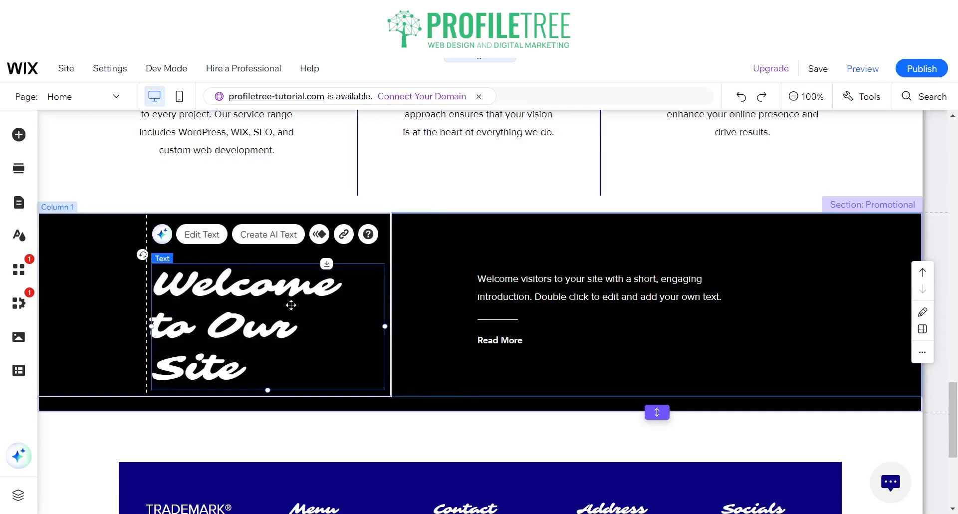
double_click(291, 305)
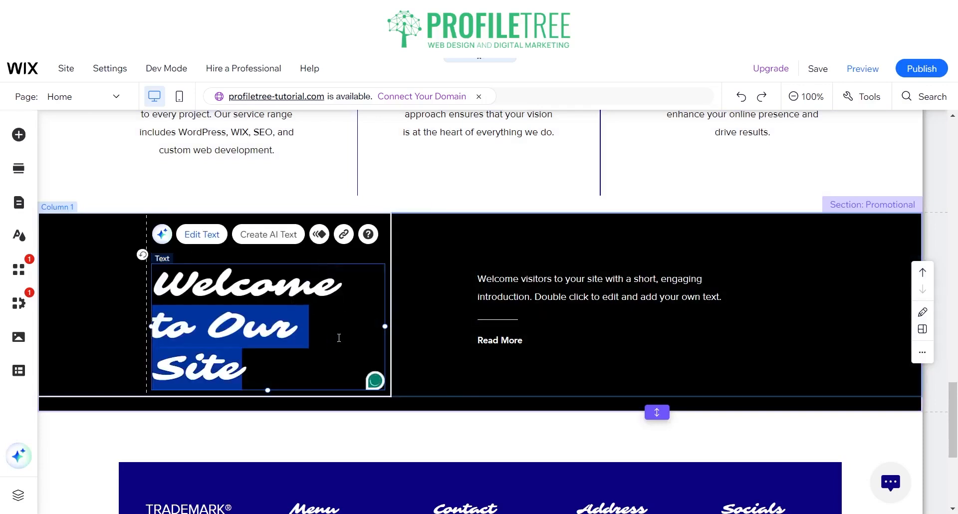
click(339, 337)
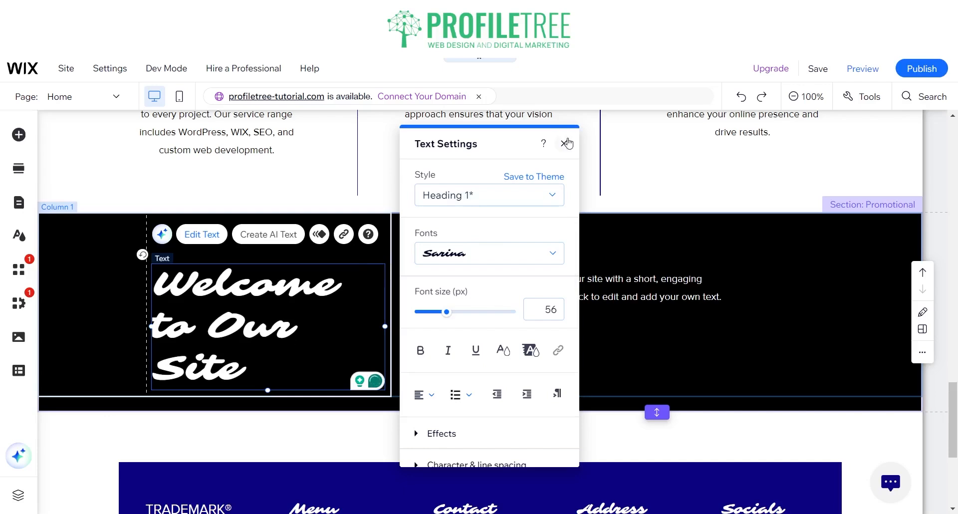
click(565, 143)
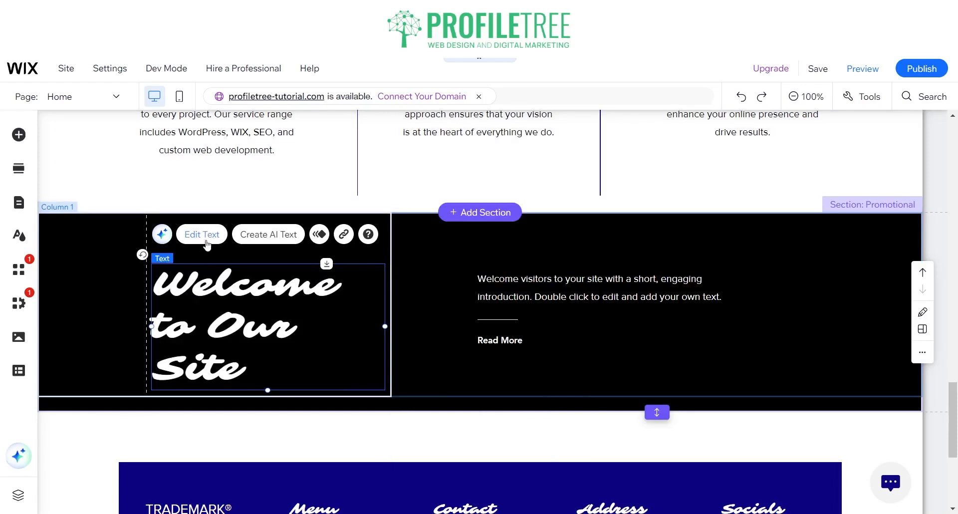
Replace the "Welcome to Our Site" heading text in the black section with "Hello World".
click(206, 239)
key(BackSpace)
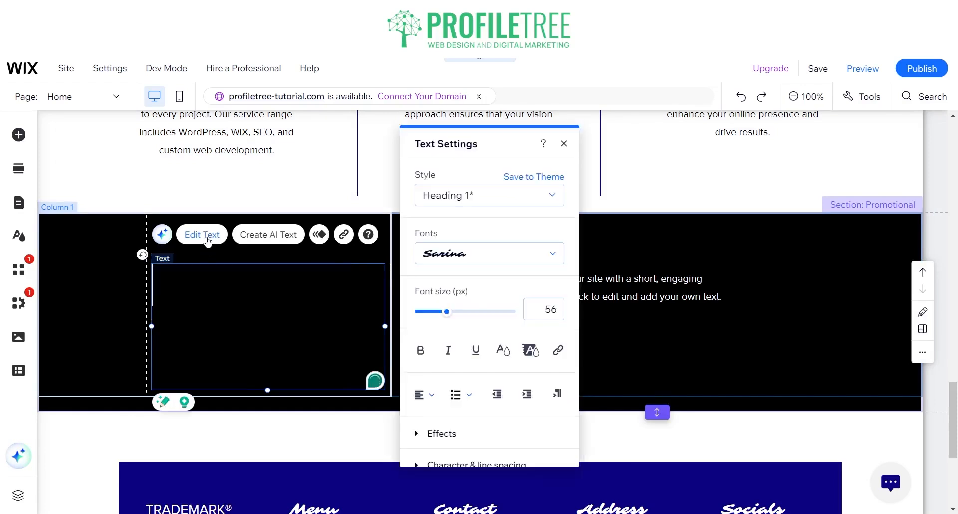
text(Hel)
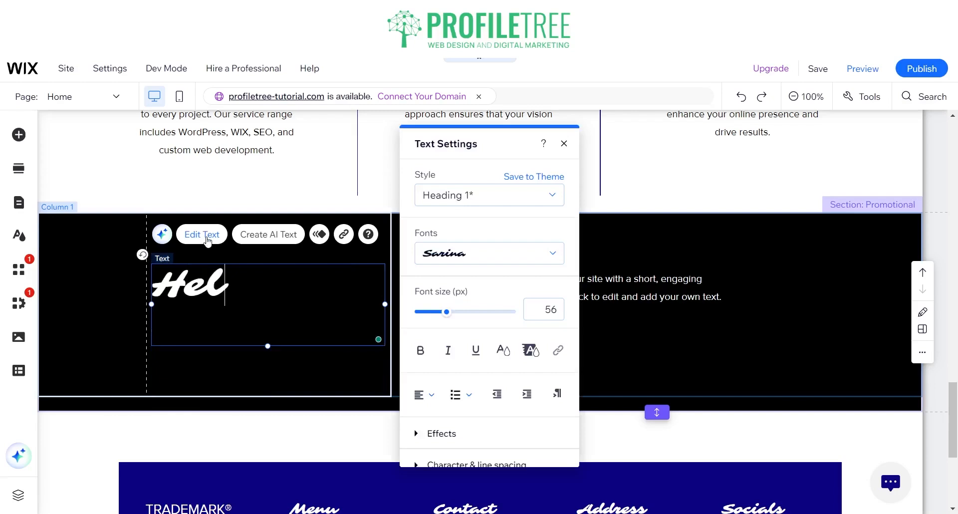
text(lo World)
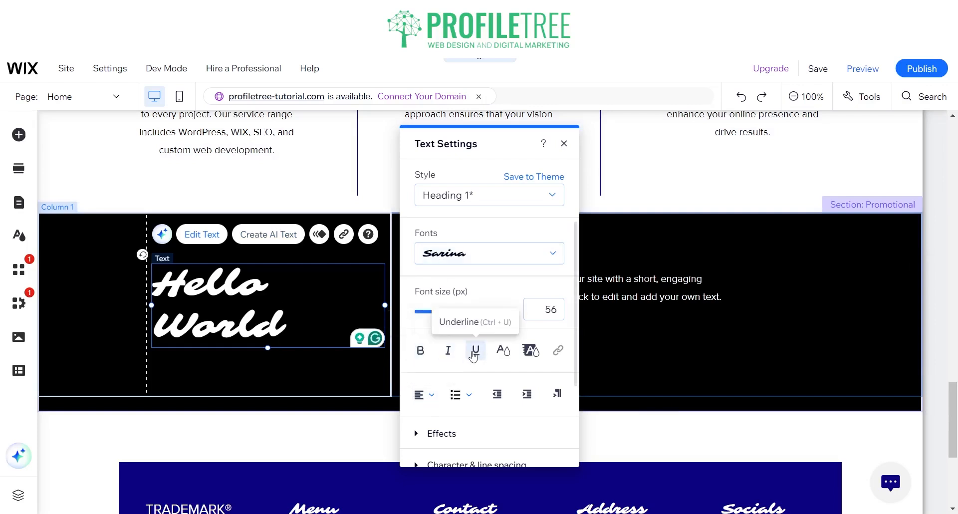
Change the font of the whole "Hello World" heading to Spinnaker.
scroll(473, 355, down, 2)
scroll(476, 337, up, 2)
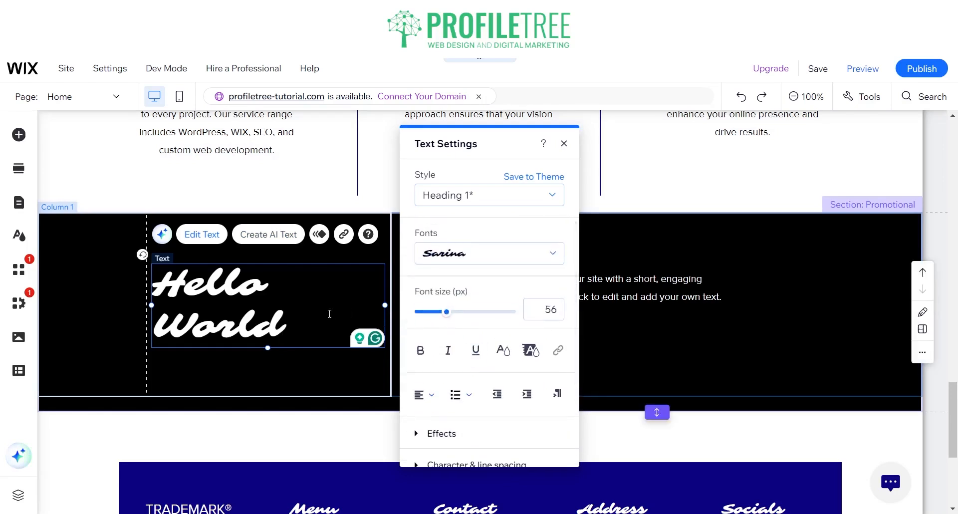
key(ctrl+a)
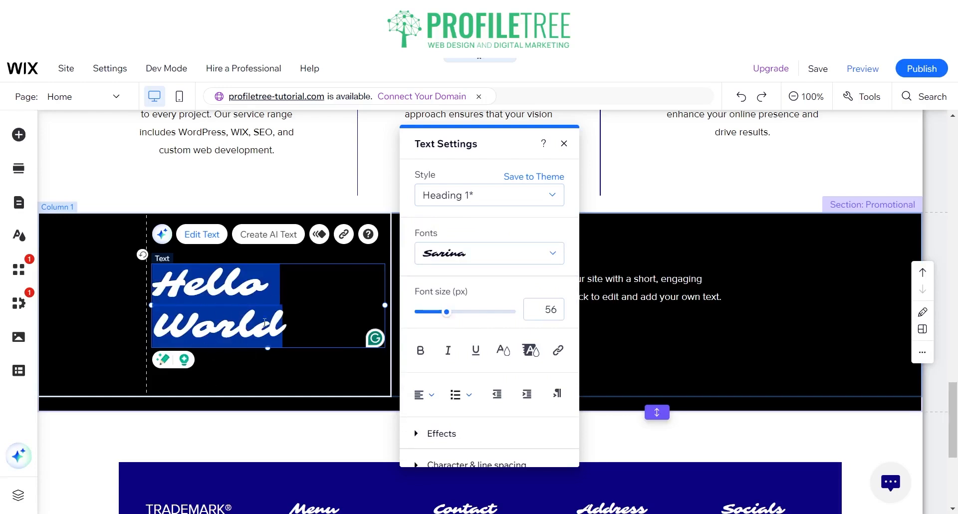
click(499, 260)
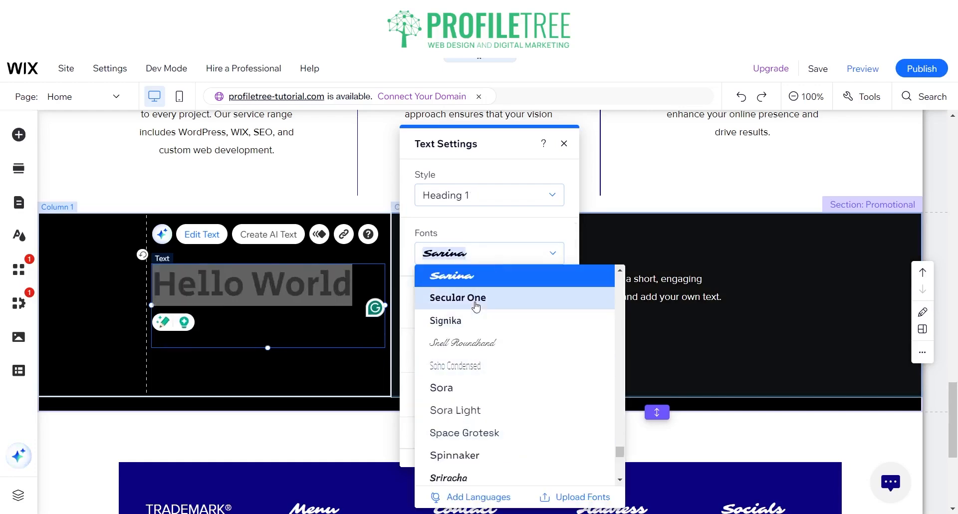
click(459, 455)
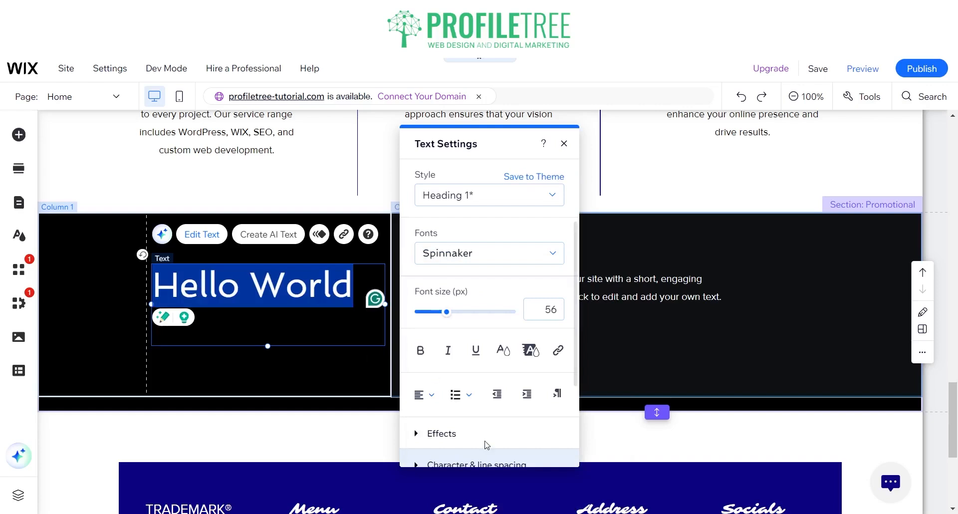
Make the "Hello World" heading bold, italic and underlined at a font size of 109 px, and close the text settings.
click(428, 353)
click(447, 353)
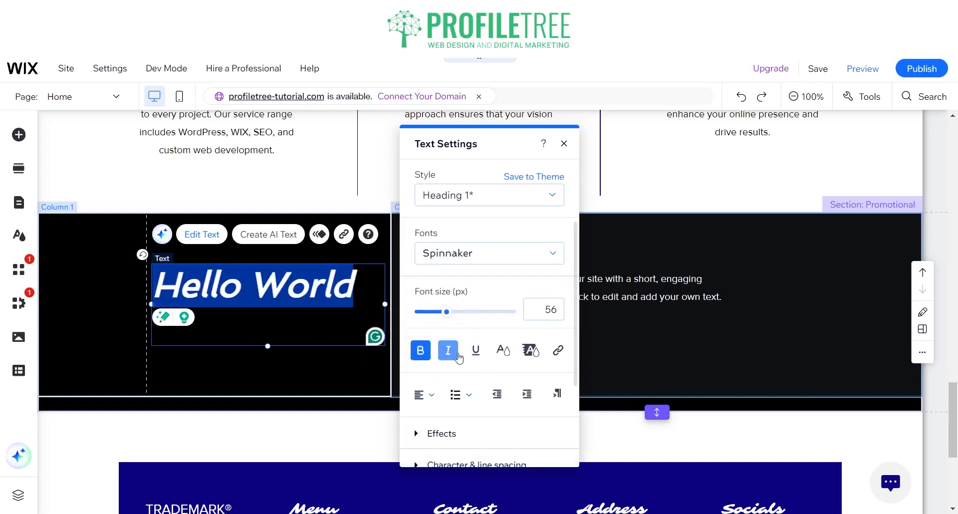
click(473, 354)
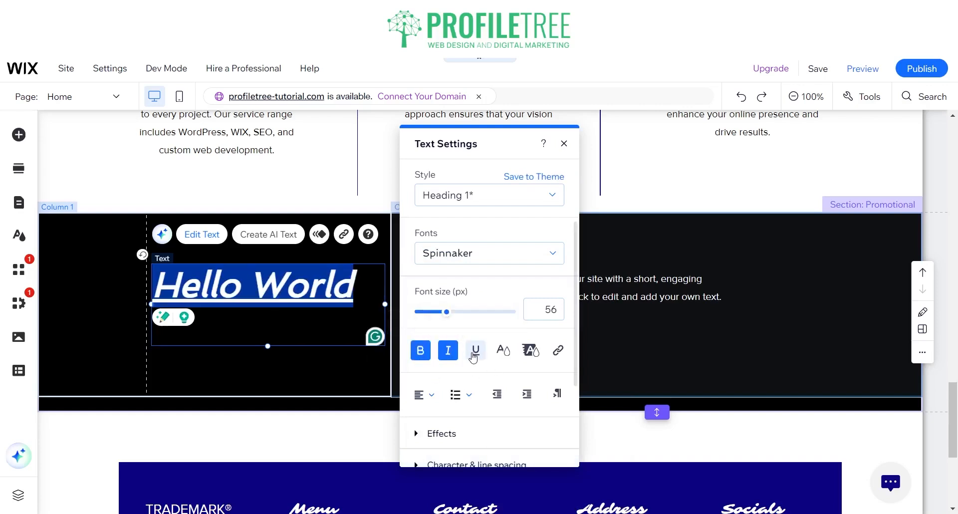
click(478, 313)
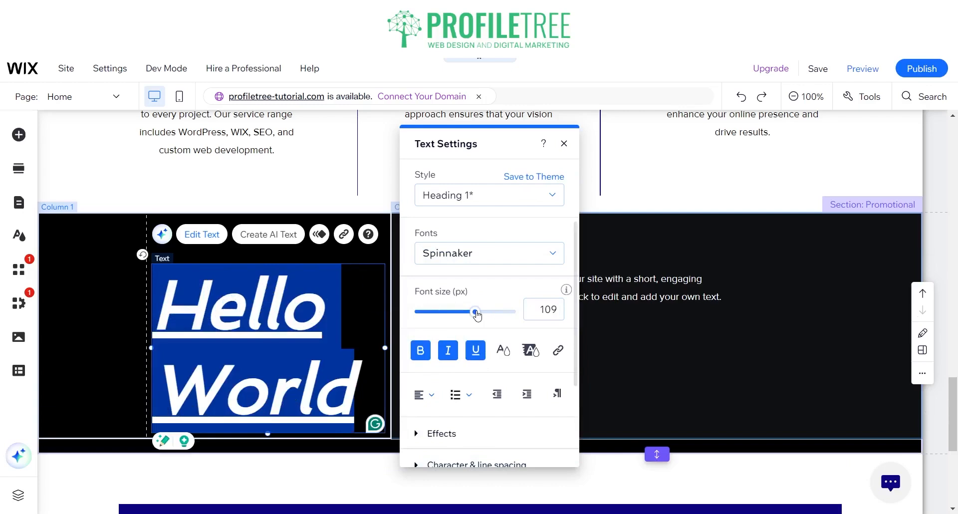
click(564, 144)
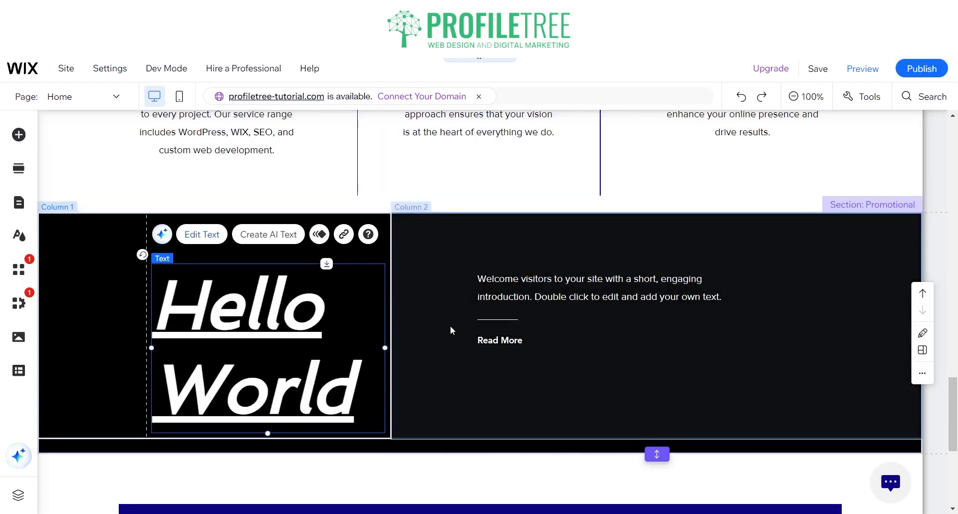
Add a blank section directly above the black Promotional section.
mouse_move(502, 230)
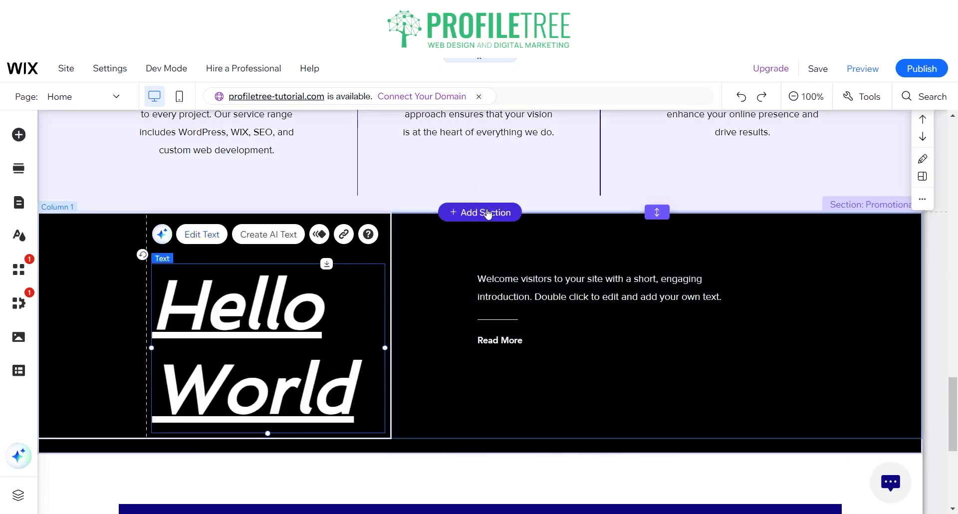
click(487, 212)
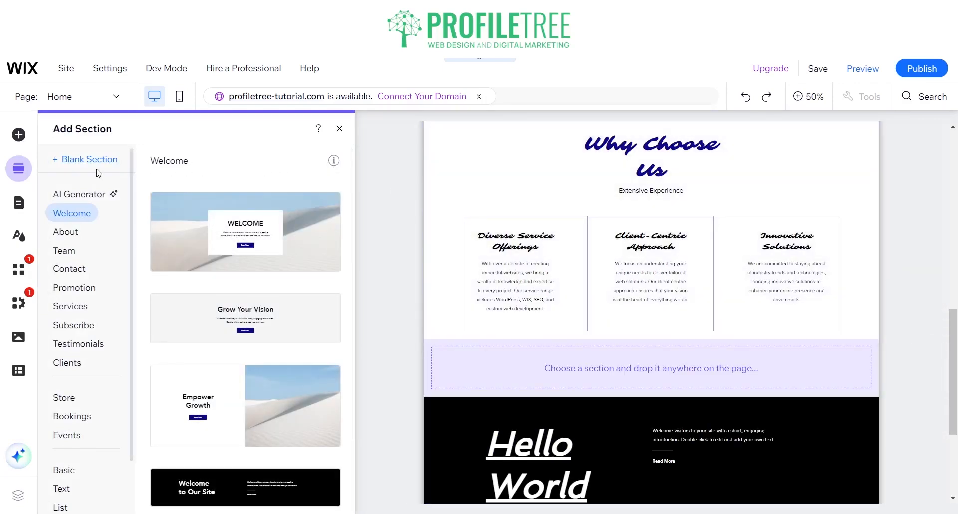
click(97, 160)
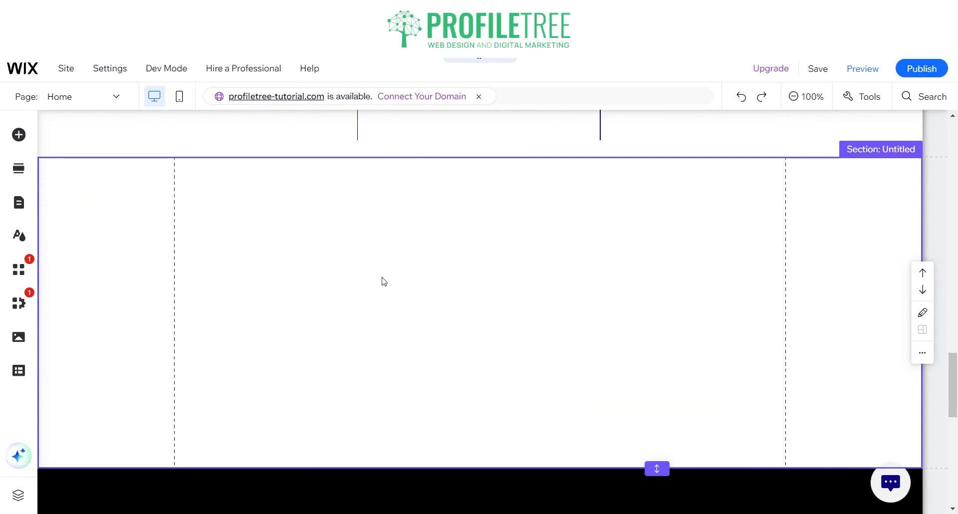
Add the plain white Classic strip to the blank section and align it with the section's upper edge.
click(18, 138)
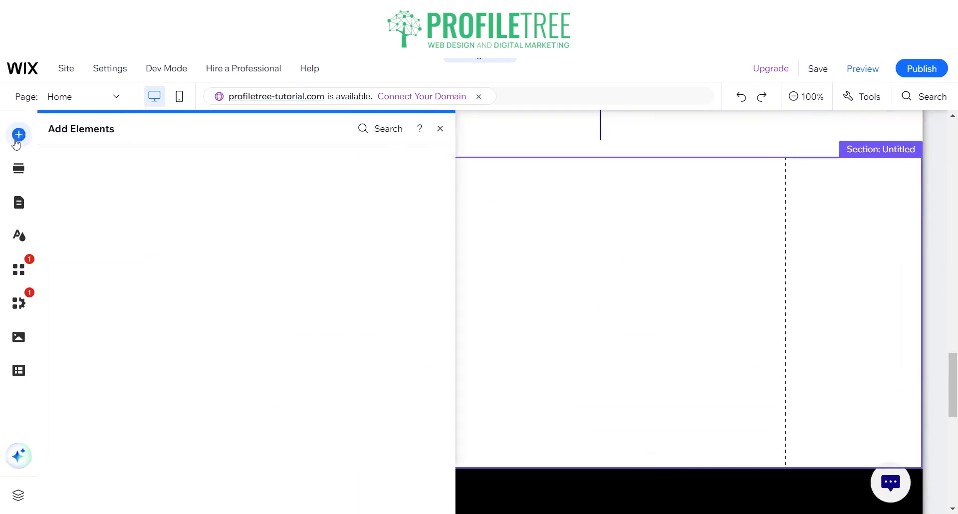
click(63, 207)
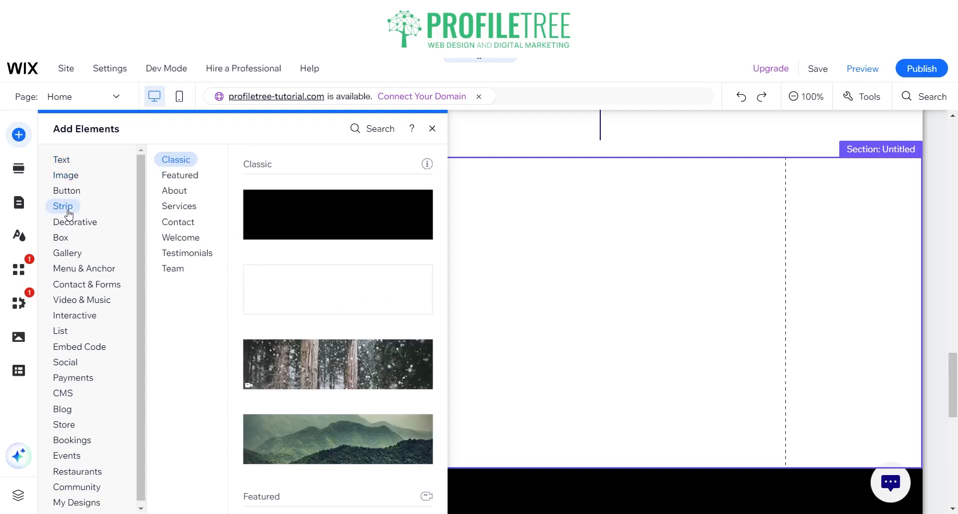
click(281, 304)
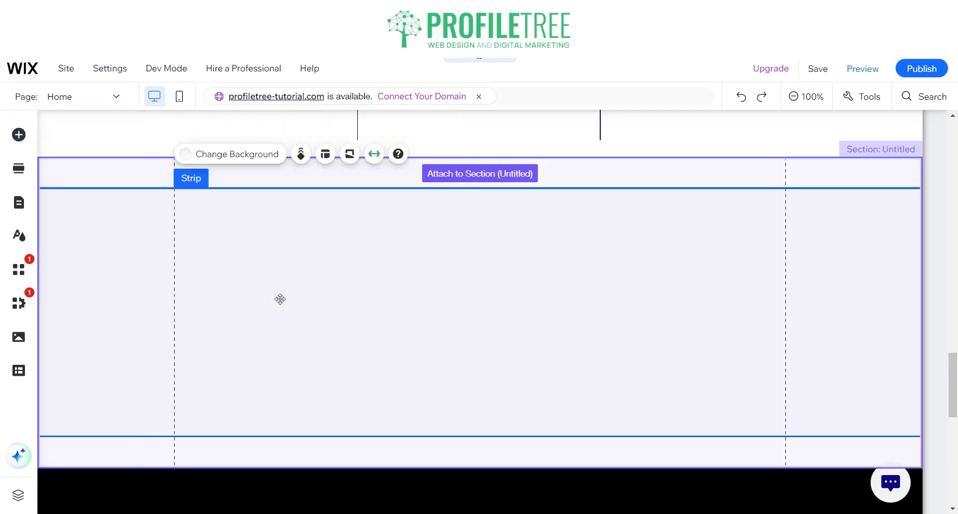
drag(280, 299, 275, 262)
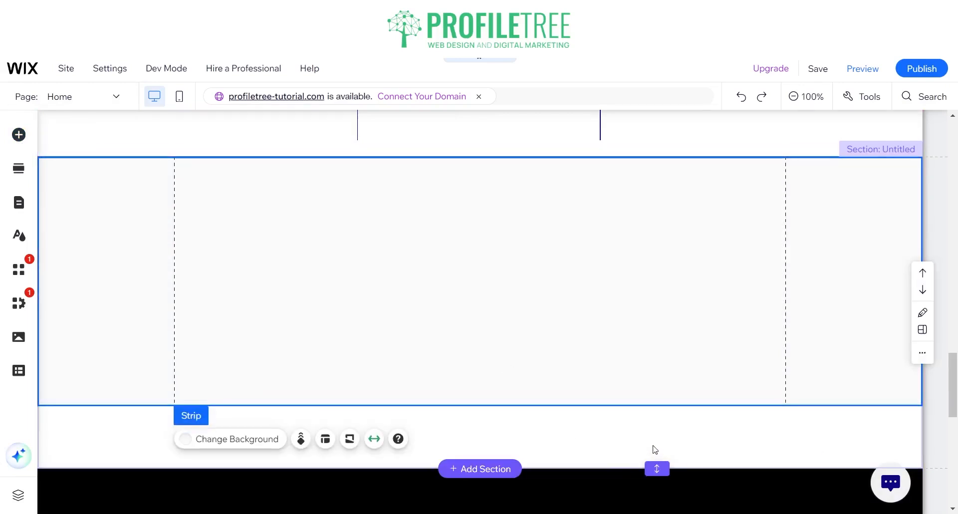
Remove the extra space below the strip so the new section fits the strip's height.
click(606, 431)
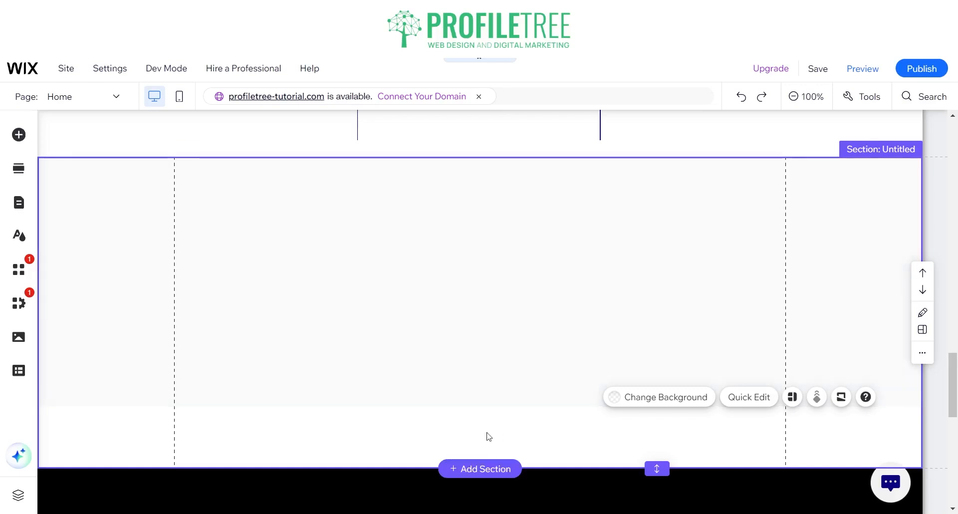
double_click(654, 469)
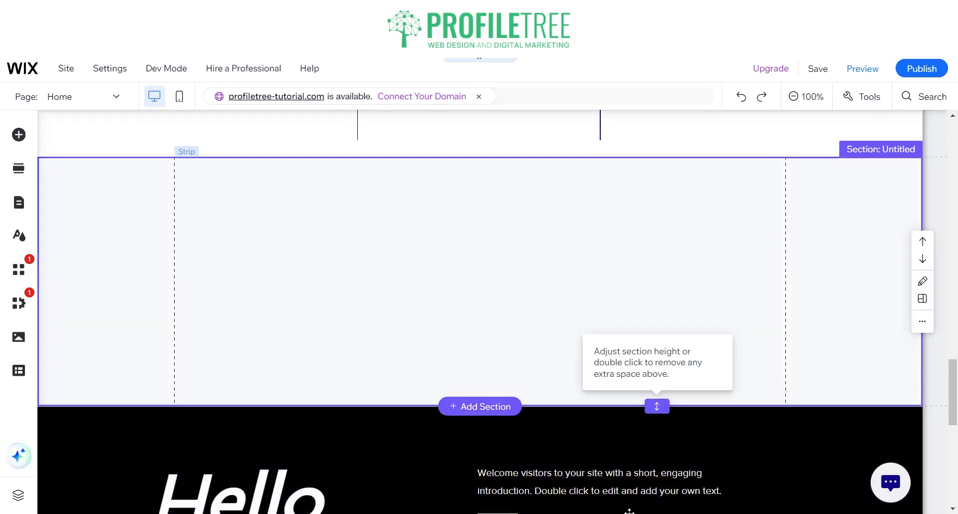
drag(657, 406, 597, 349)
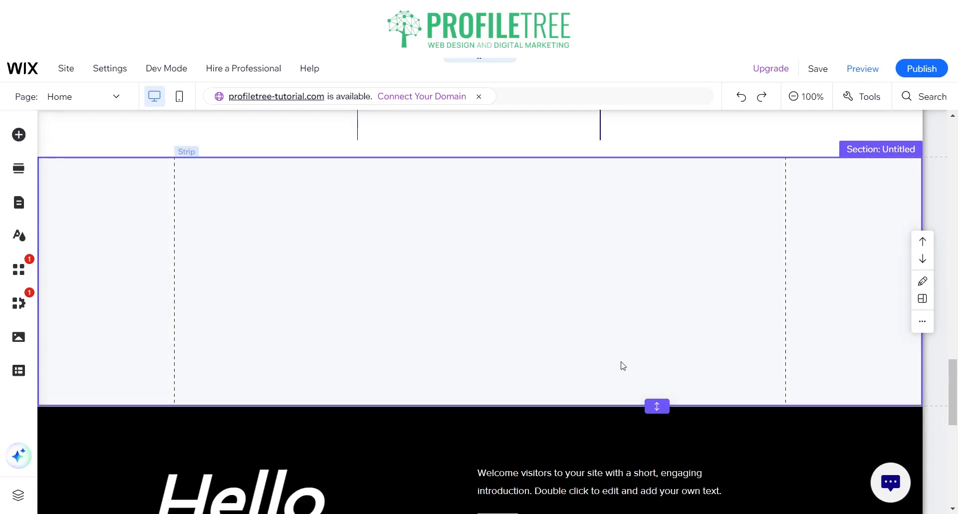
Copy the "Client-Centric Approach" heading from the section above and paste it into the new strip.
click(343, 316)
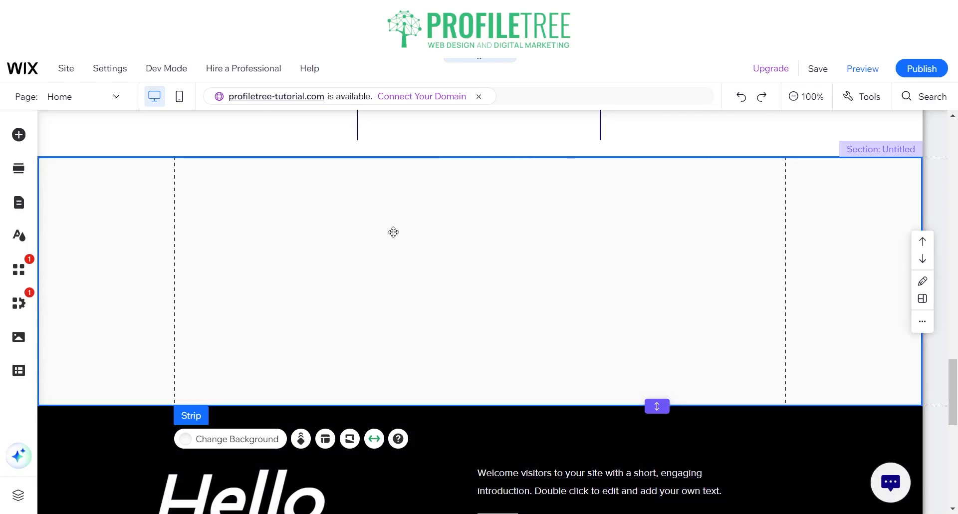
scroll(392, 232, up, 4)
scroll(394, 235, up, 3)
scroll(394, 235, down, 3)
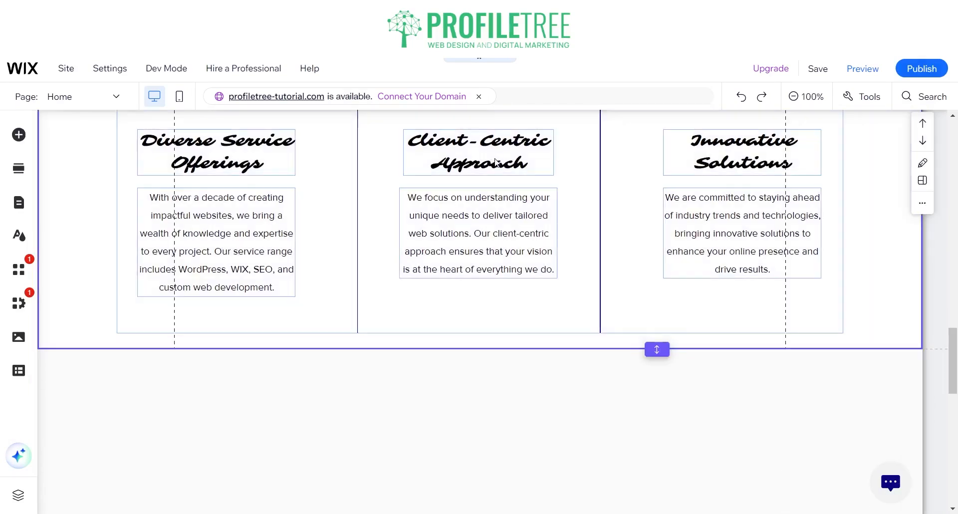
click(484, 157)
key(ctrl+c)
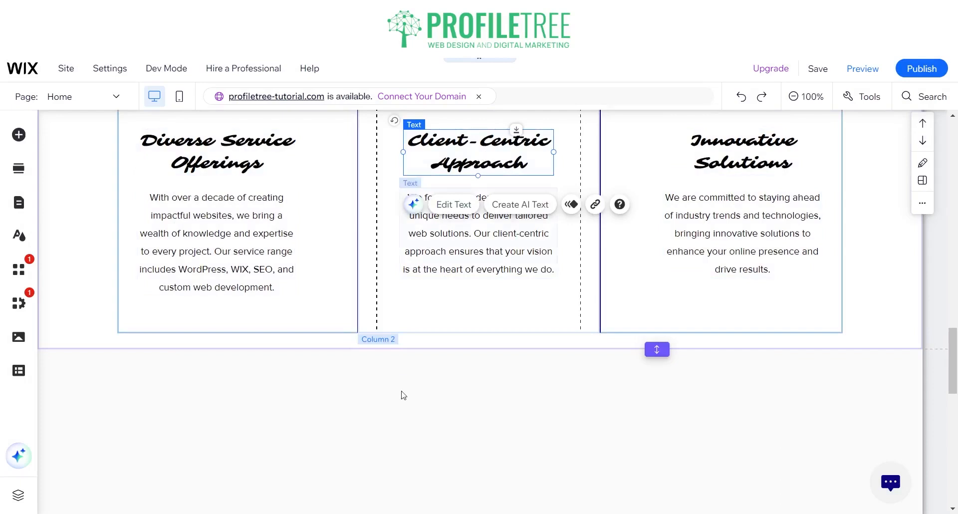
click(405, 421)
key(ctrl+v)
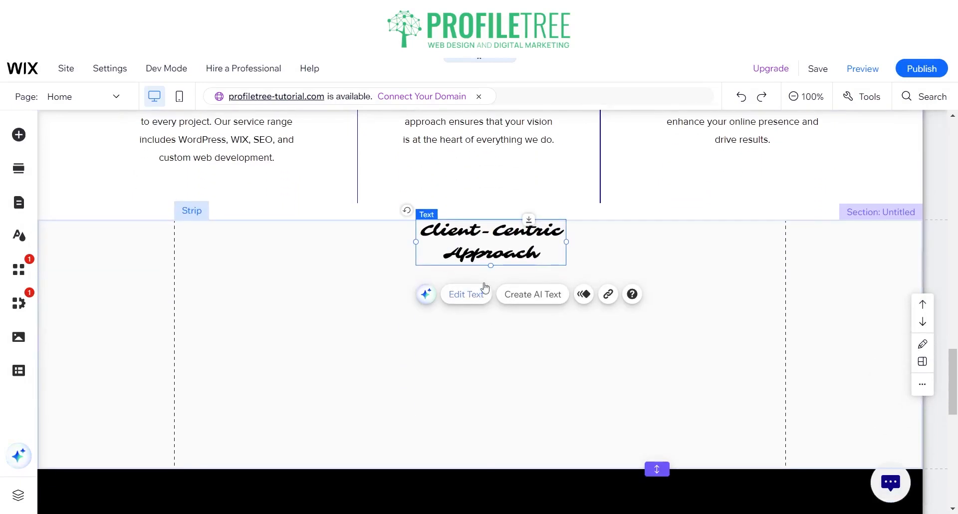
Move the pasted heading outside the strip's gridlines and back against the left gridline, dismiss the notice, and delete the heading.
drag(468, 247, 100, 313)
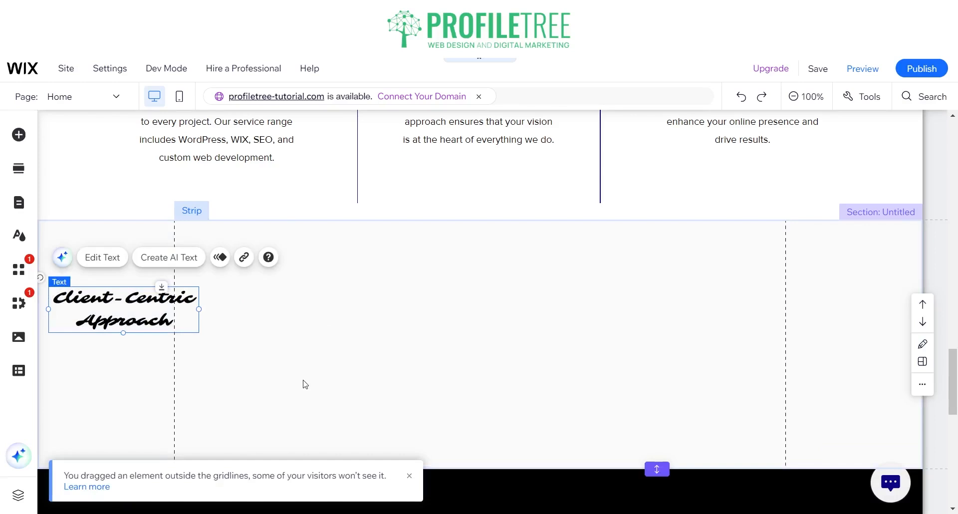
drag(131, 309, 257, 267)
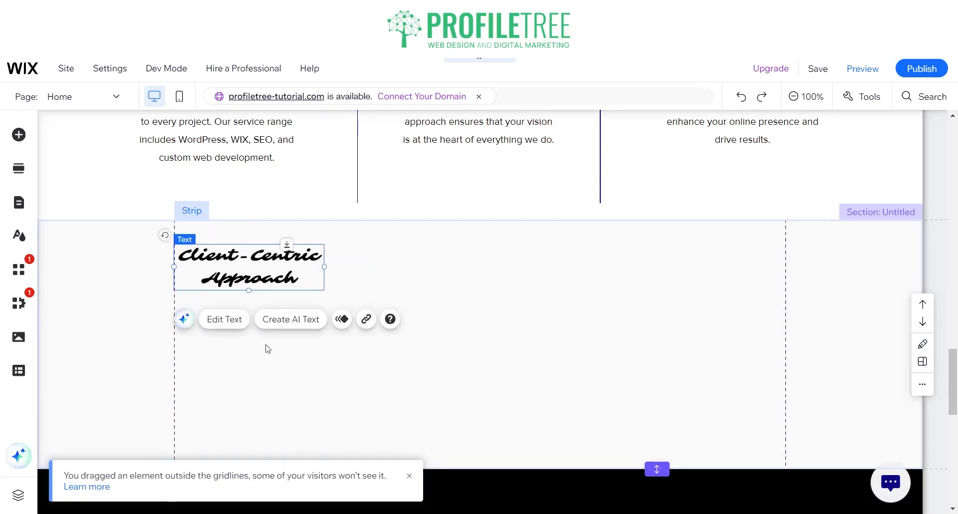
click(409, 476)
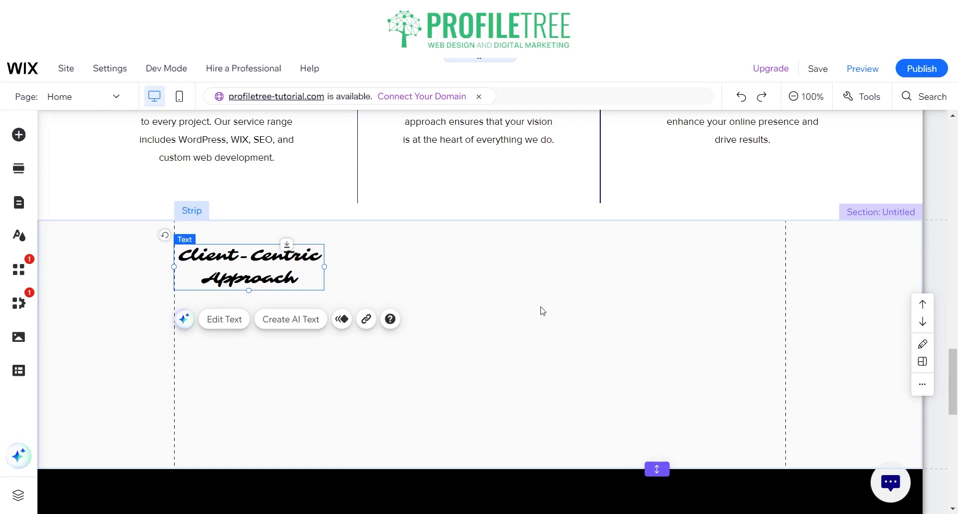
key(Delete)
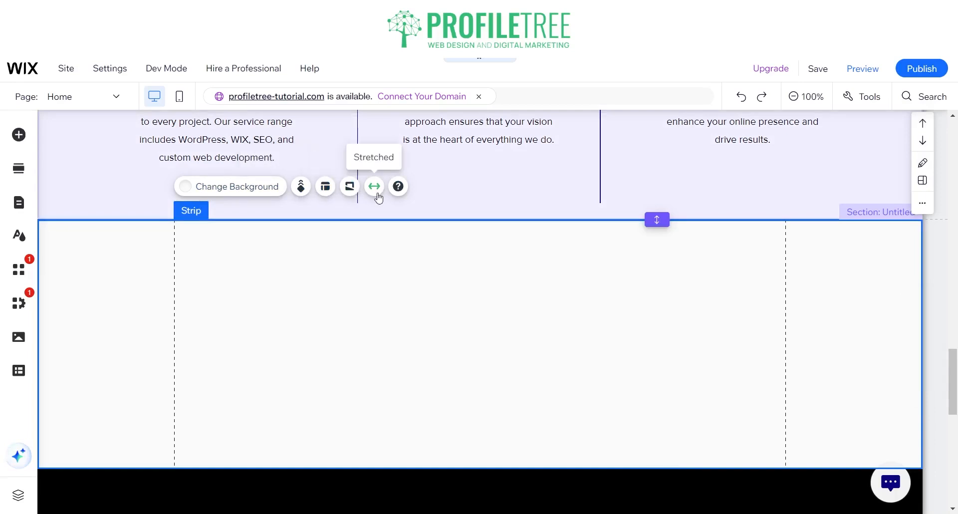
Add a second column to the strip and set that column's background to the citrus fruit image.
click(326, 187)
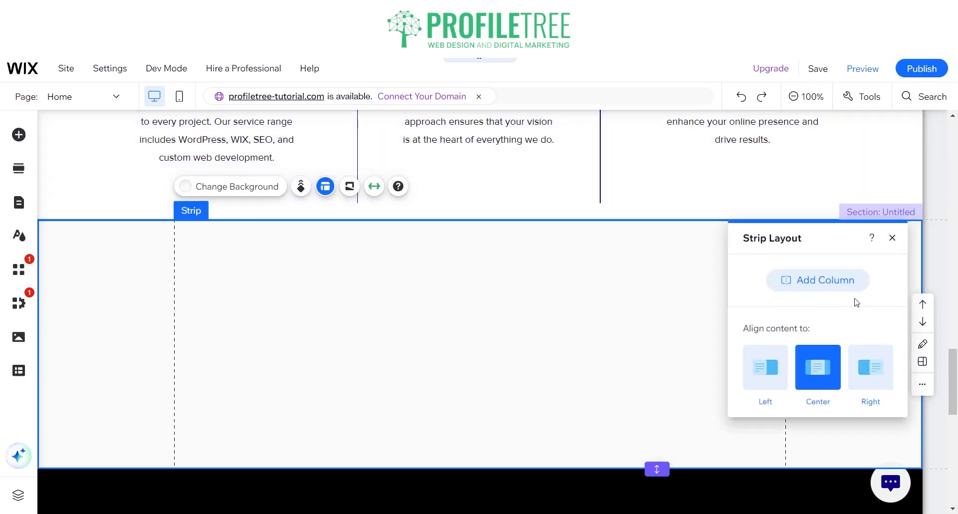
click(829, 285)
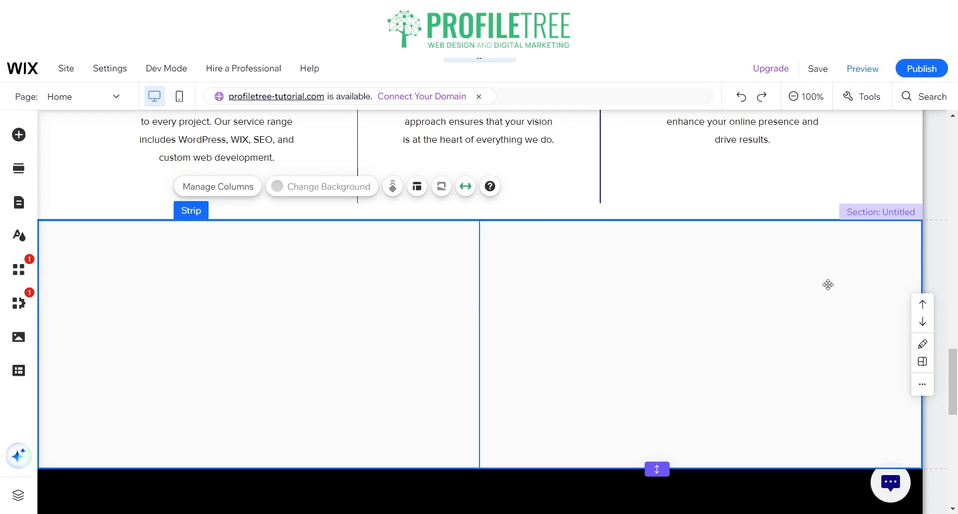
click(740, 304)
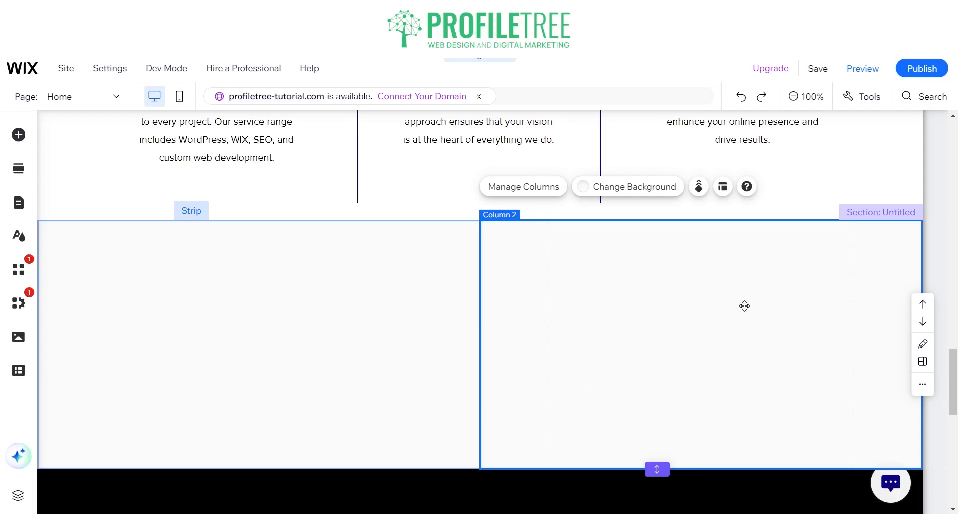
click(636, 187)
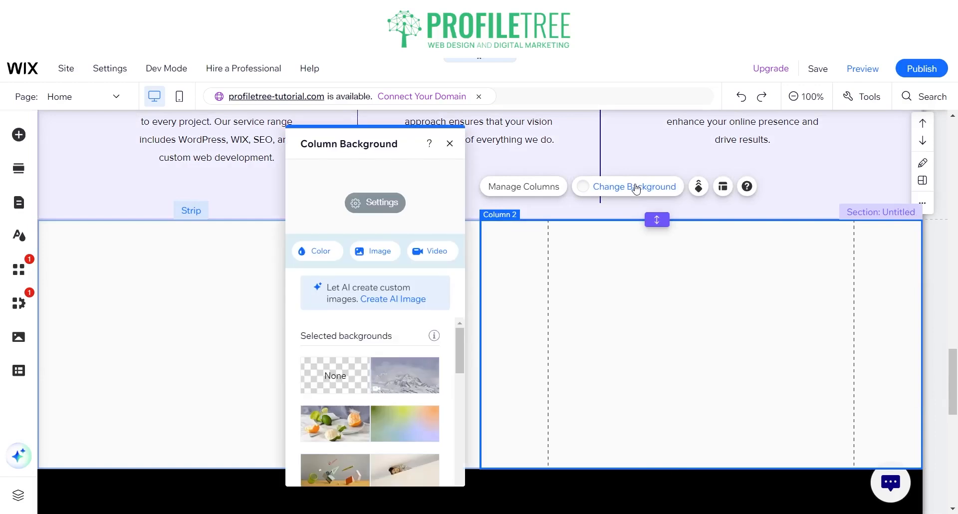
click(338, 251)
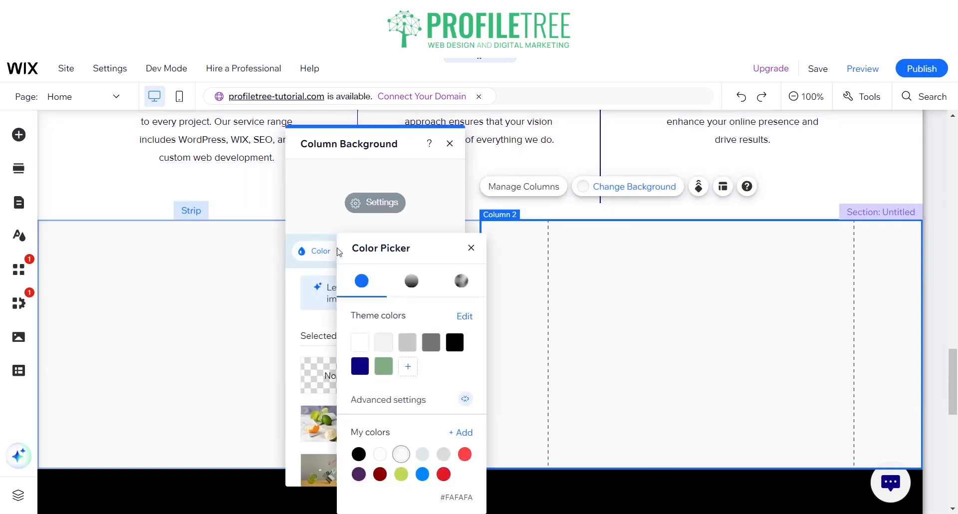
click(471, 248)
mouse_move(342, 432)
click(342, 432)
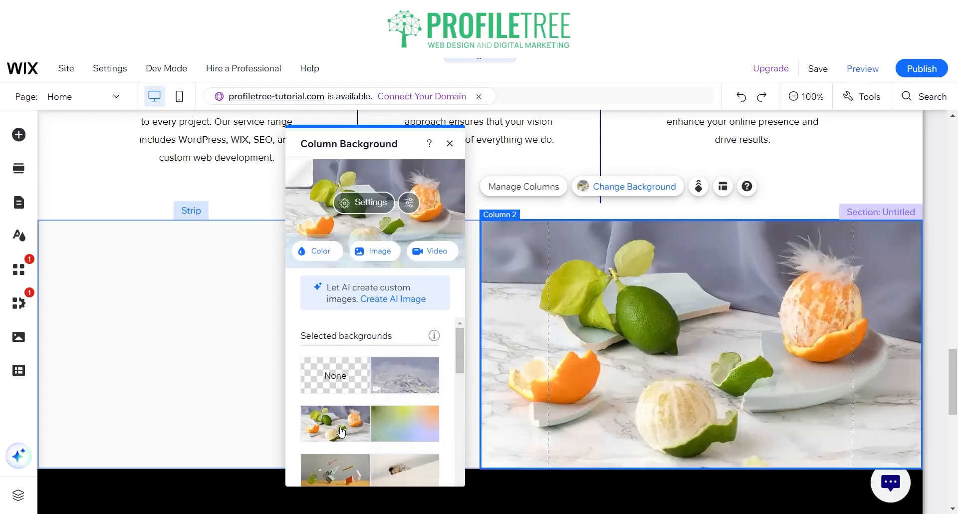
click(140, 396)
Copy the "Client-Centric Approach" heading, paste it into the strip, and place it near the top of the empty first column.
scroll(140, 396, up, 3)
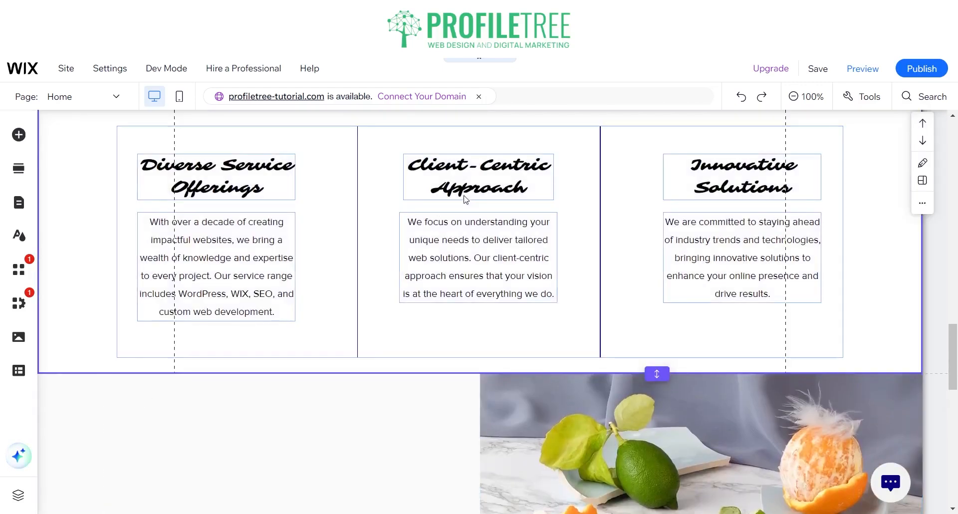
click(464, 195)
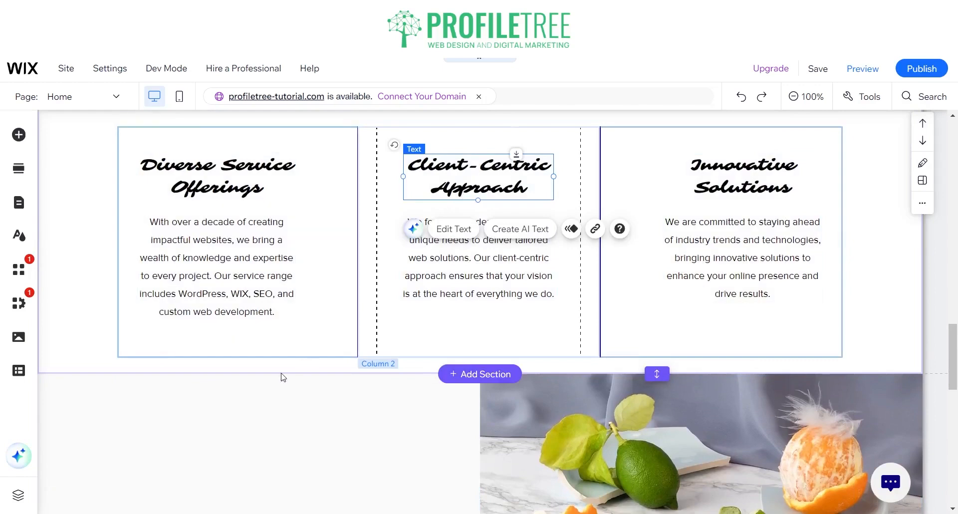
scroll(261, 364, down, 3)
click(260, 362)
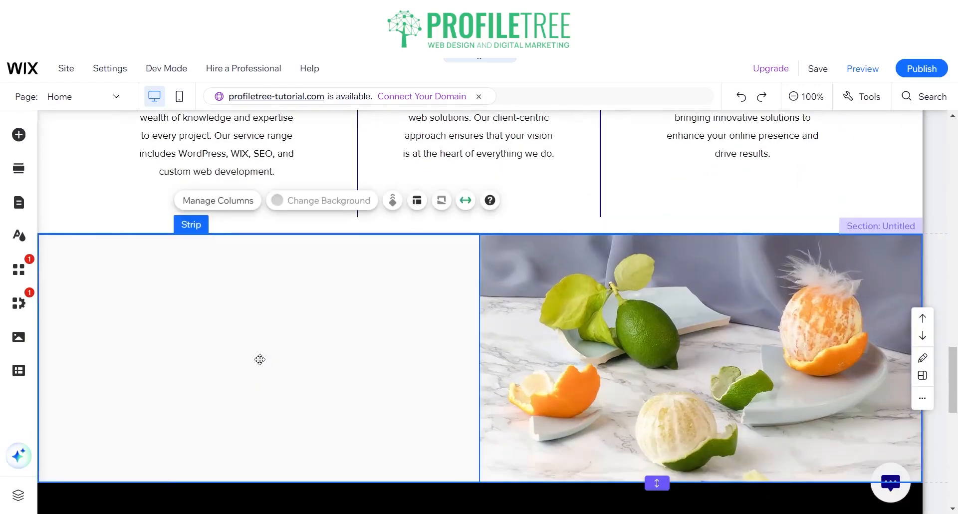
key(ctrl+v)
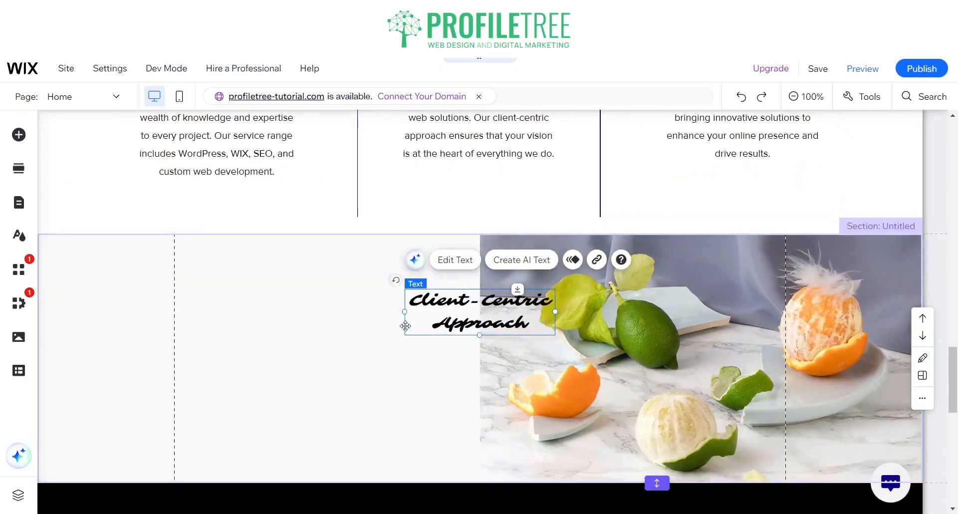
drag(405, 326, 282, 291)
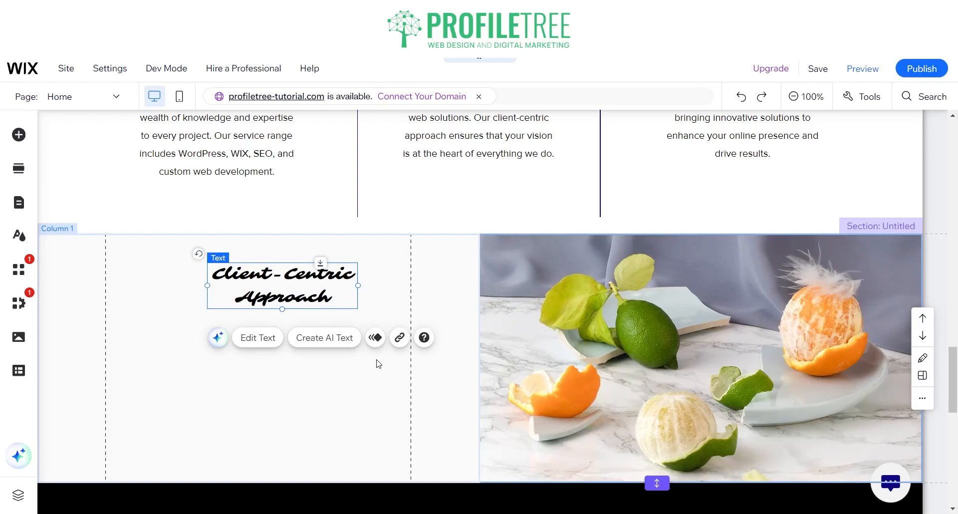
drag(282, 292, 266, 292)
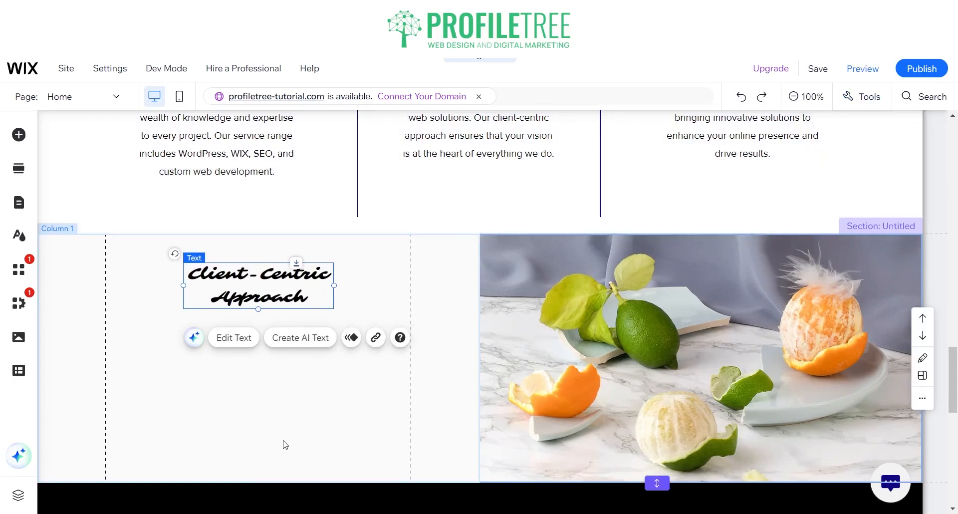
Hide the gridlines and nudge the pasted heading slightly to the right within the strip's first column.
click(875, 100)
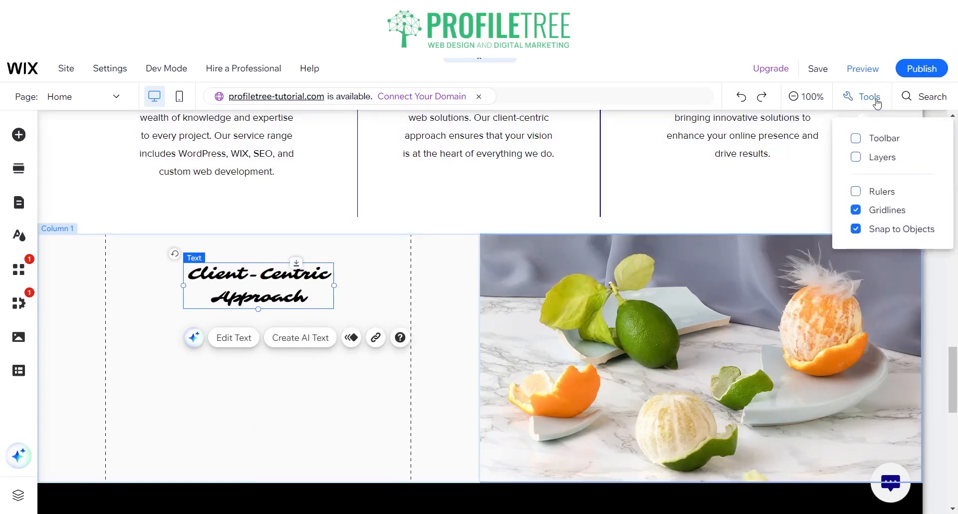
click(865, 218)
click(249, 324)
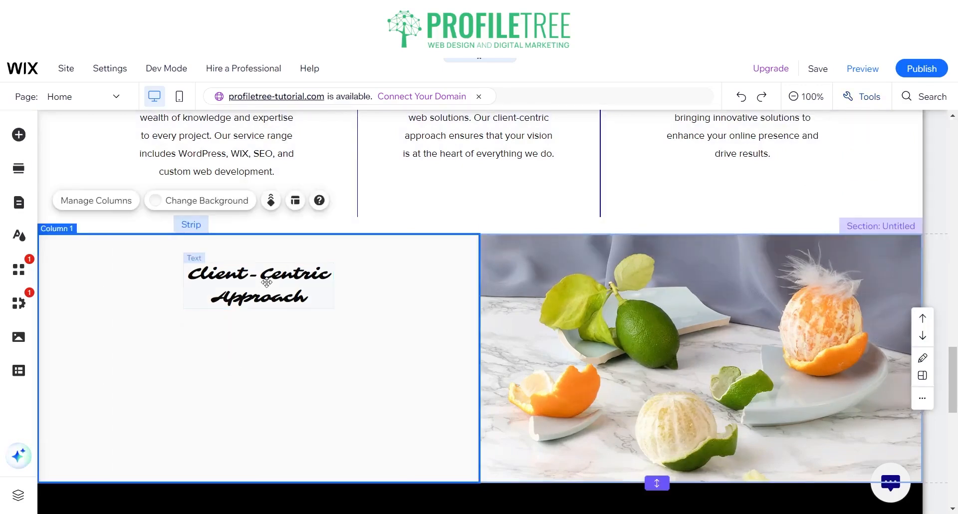
click(266, 283)
drag(267, 283, 275, 283)
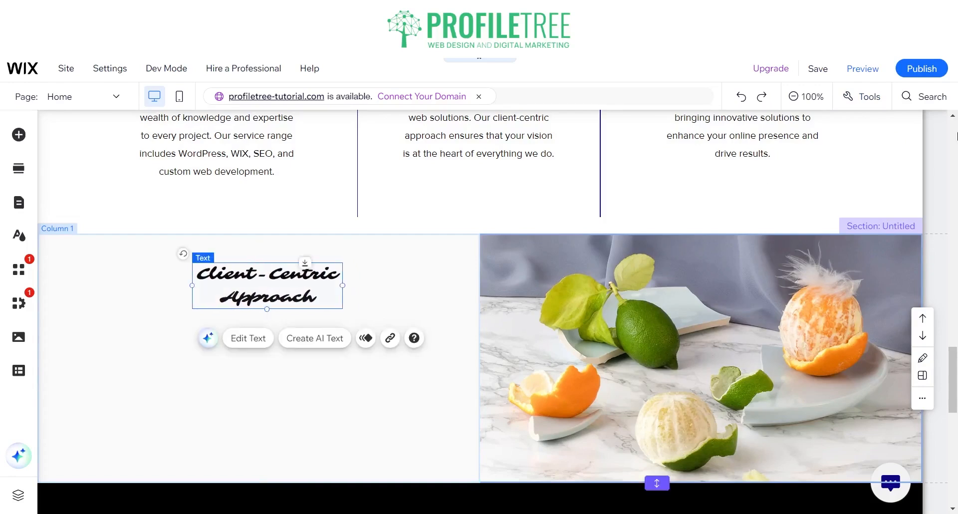
Turn off Snap to Objects and move the pasted heading slightly to the left in the first column.
click(865, 97)
click(874, 231)
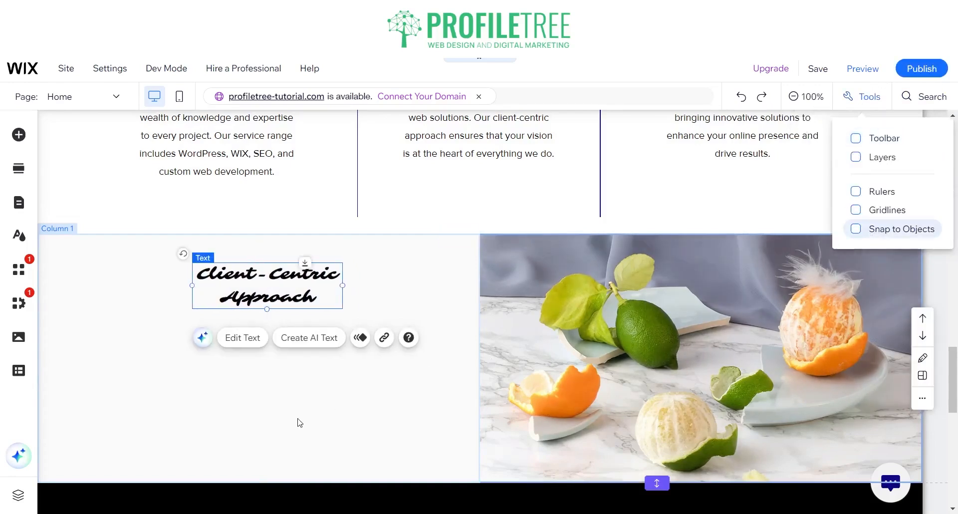
click(297, 347)
click(306, 267)
drag(287, 291, 267, 294)
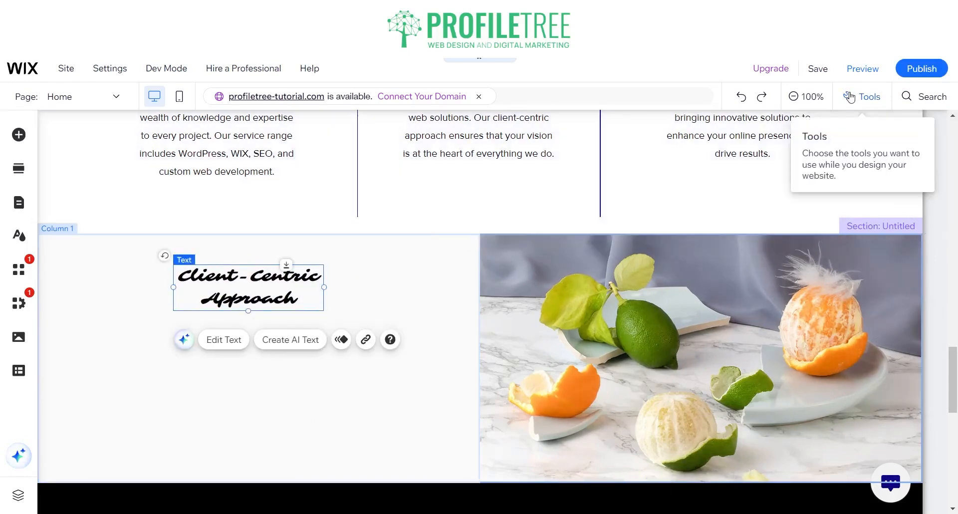
Turn the Gridlines and Snap to Objects tools back on.
click(850, 98)
click(876, 210)
click(881, 229)
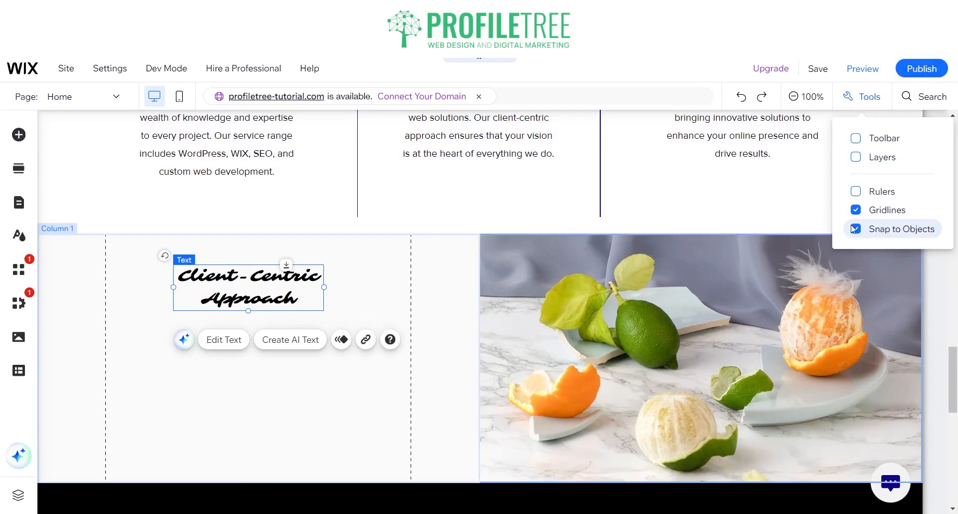
Show the editor's rulers, hide them again, and return to the strip's first column.
click(872, 193)
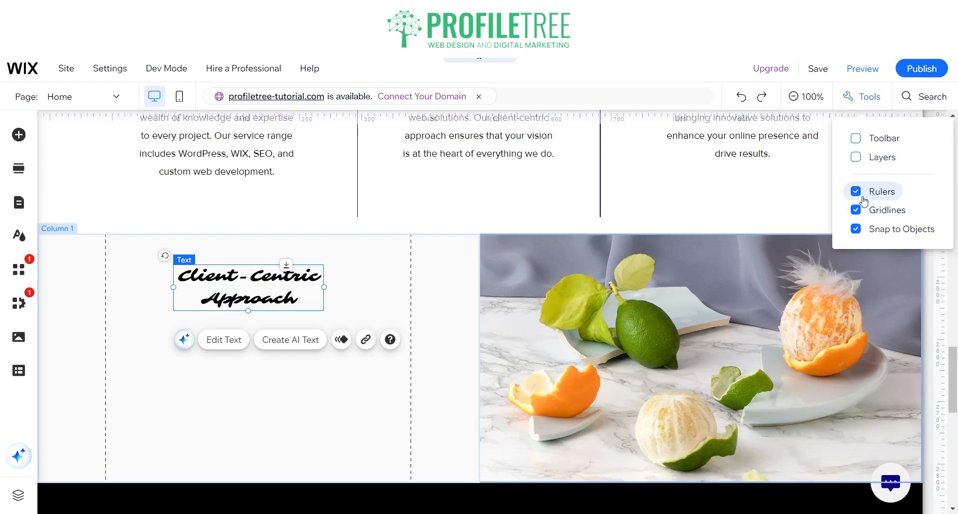
click(864, 199)
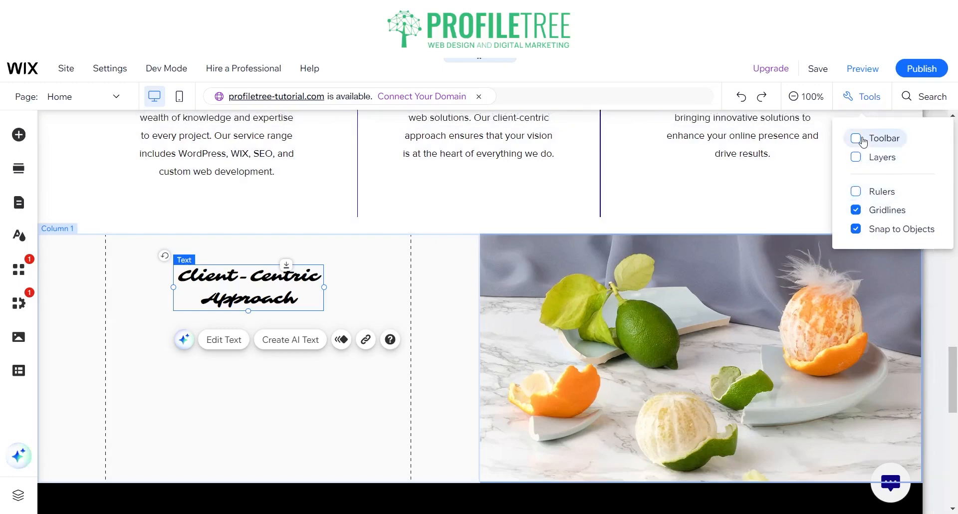
click(255, 429)
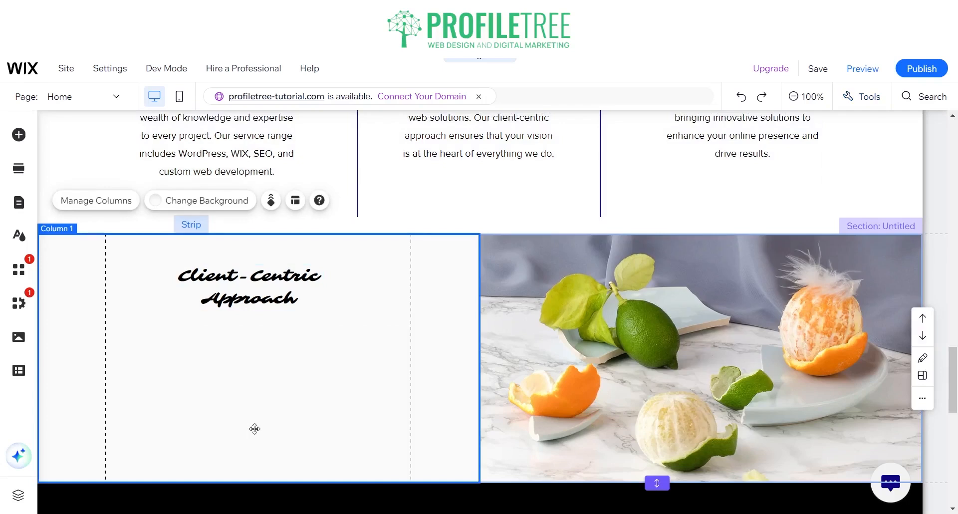
Delete the untitled section holding the two-column strip and the black "Hello World" section below it.
click(469, 206)
click(357, 354)
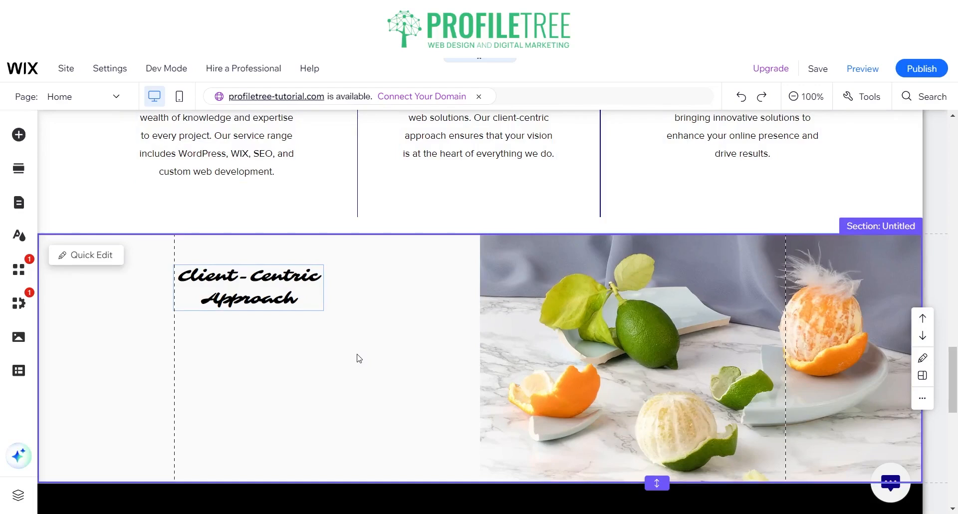
key(Delete)
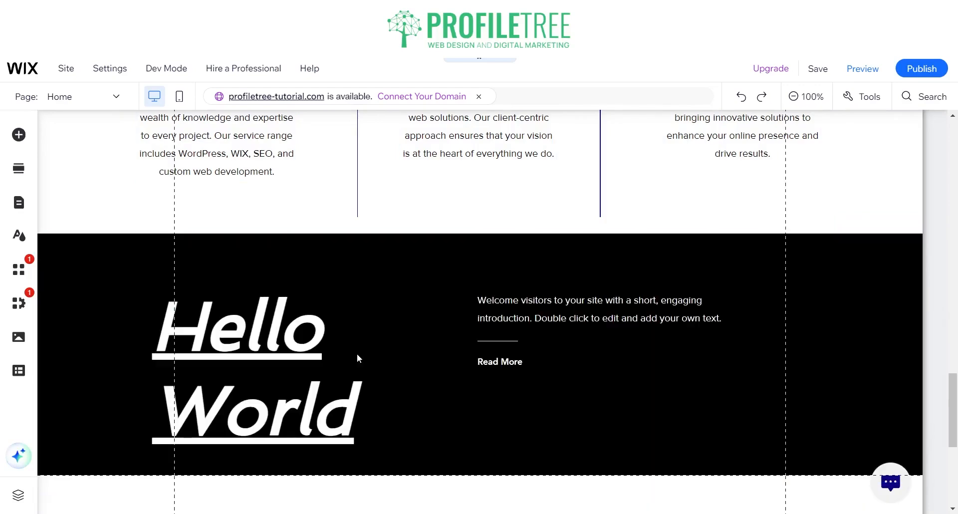
click(143, 286)
key(Delete)
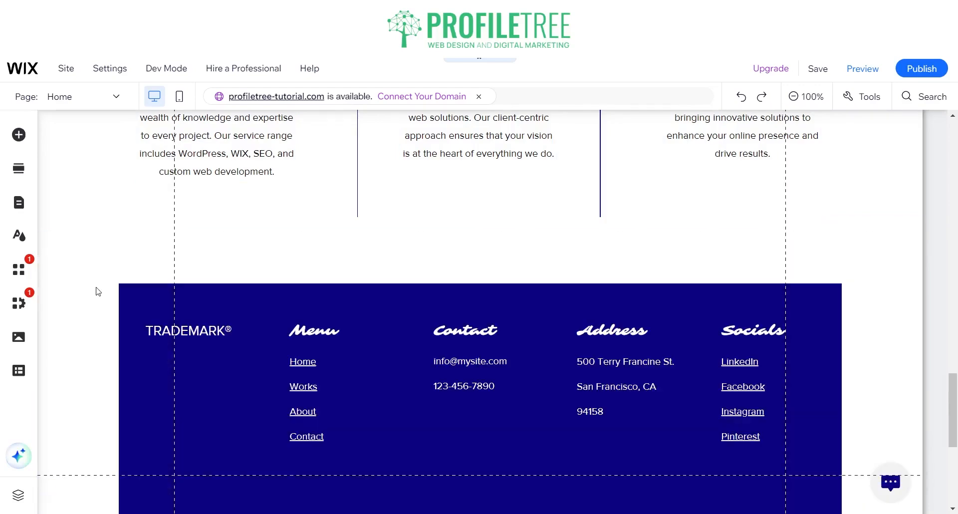
Add the black hexagon basic shape beside the "Extensive Experience" text in the "Why Choose Us" section, and delete it.
scroll(316, 364, up, 20)
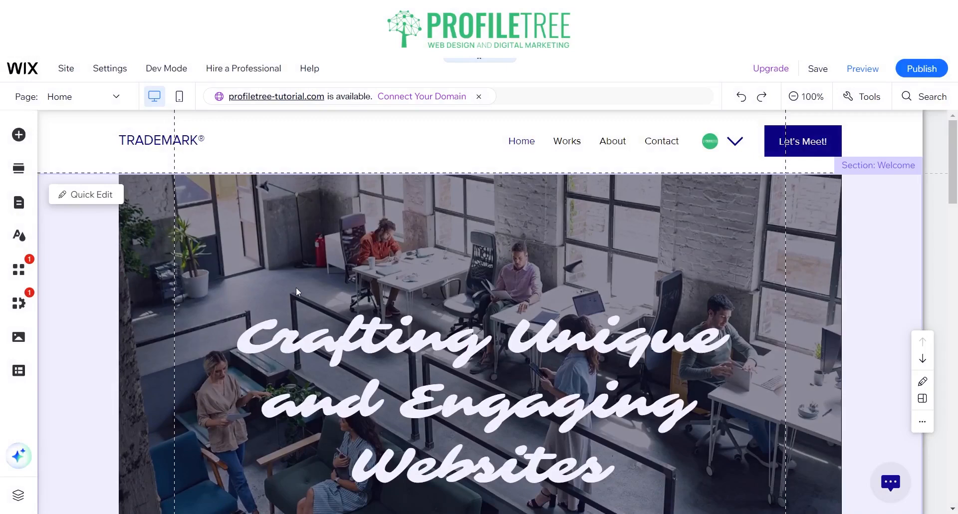
scroll(336, 365, down, 8)
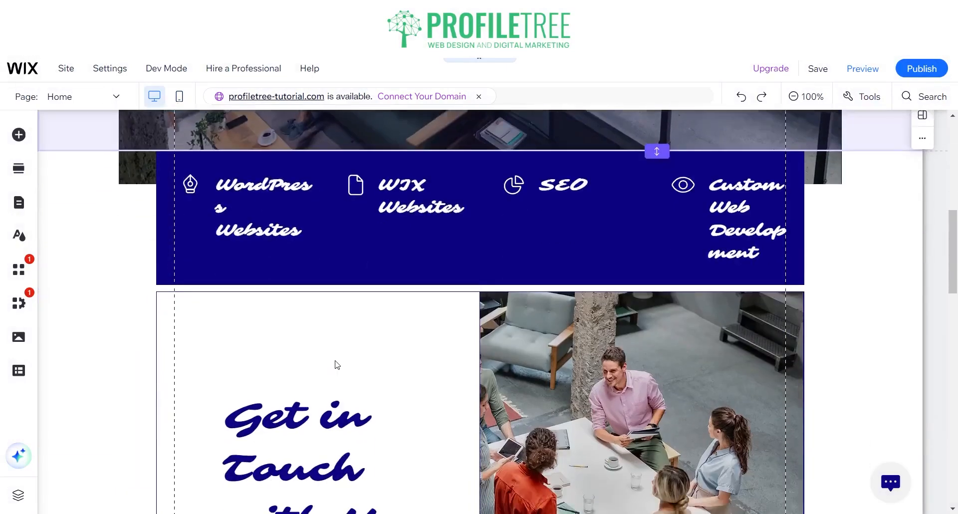
scroll(336, 365, down, 15)
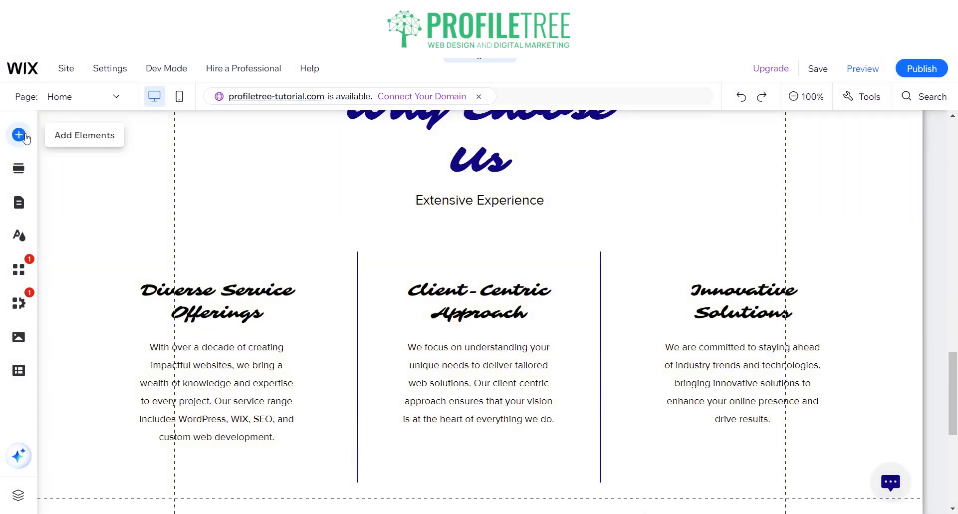
click(19, 135)
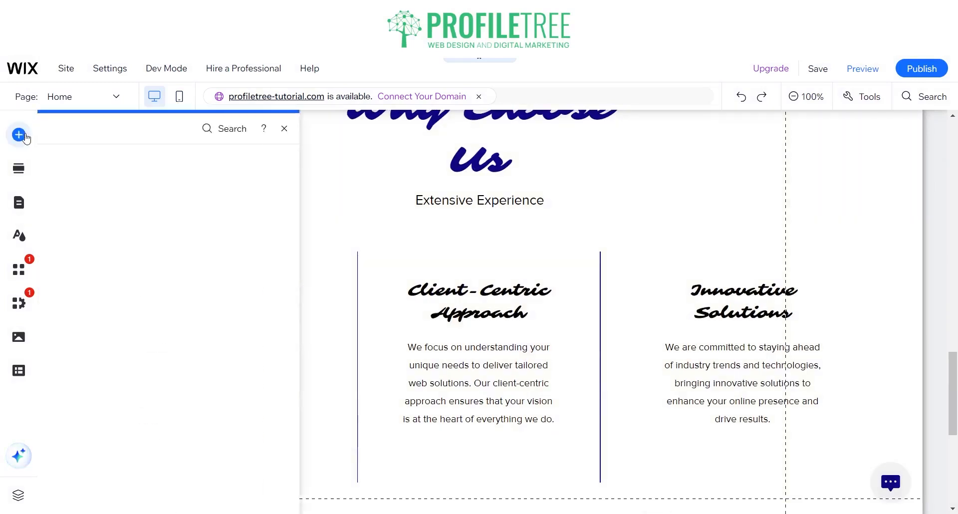
click(73, 173)
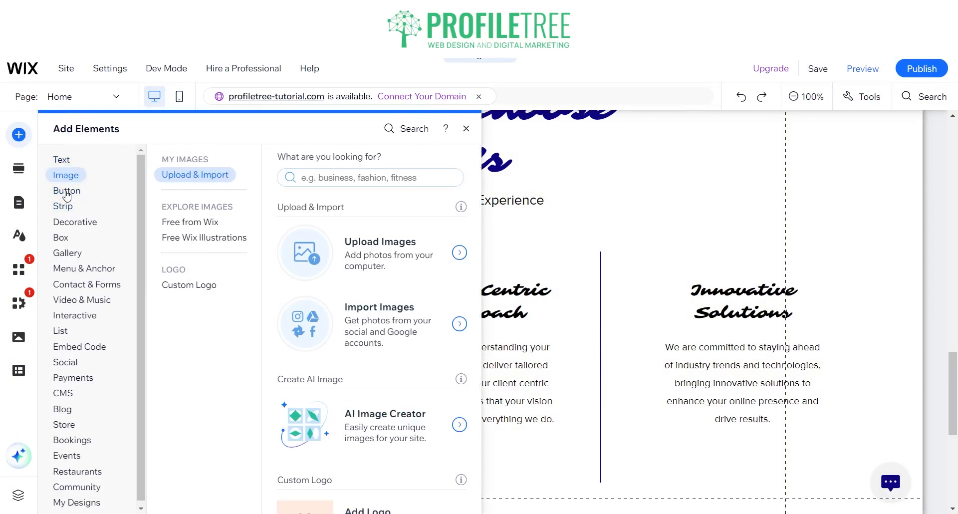
mouse_move(65, 228)
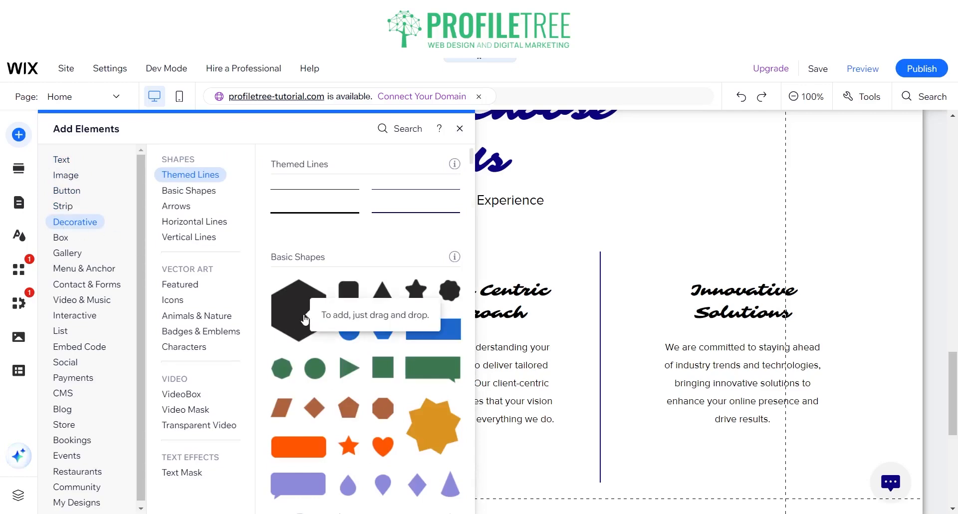
drag(305, 319, 726, 214)
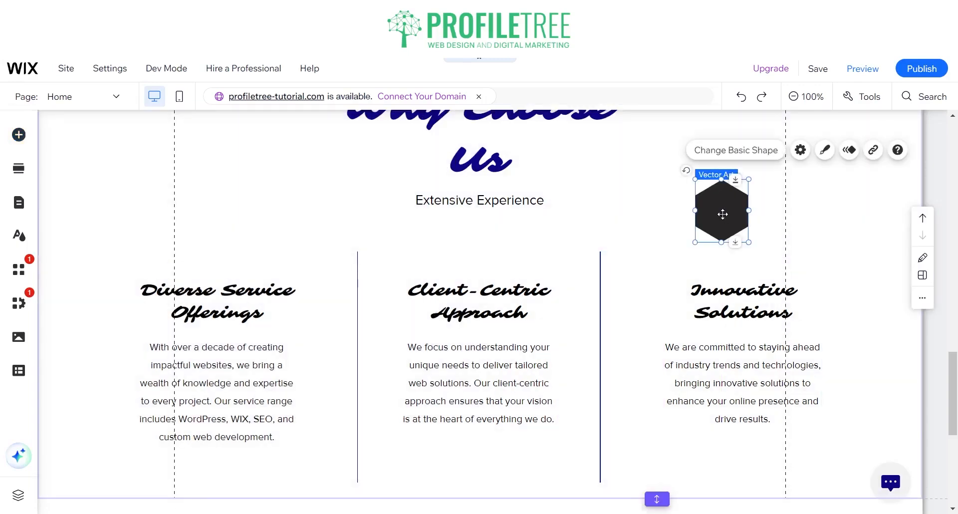
key(Delete)
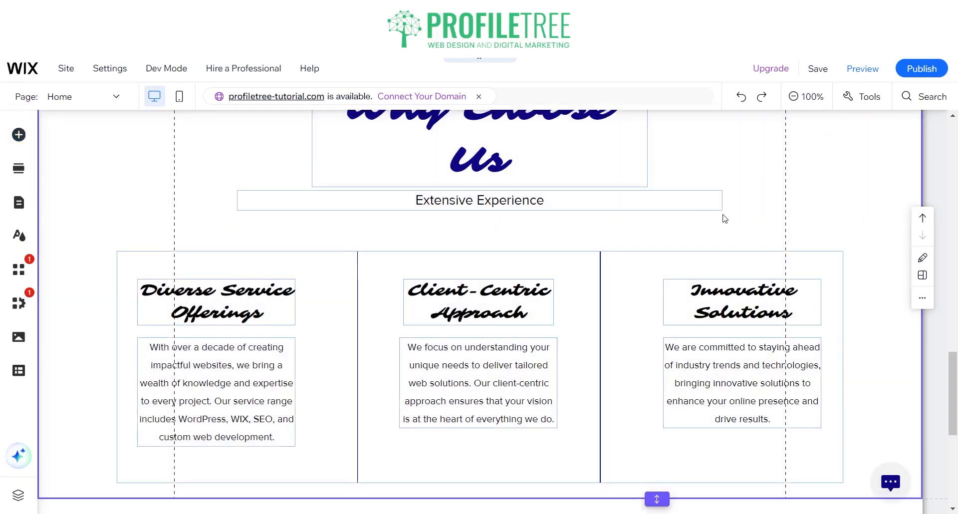
Browse the interactive and box elements, search the editor for "repeaters", and open the Repeaters result.
click(19, 139)
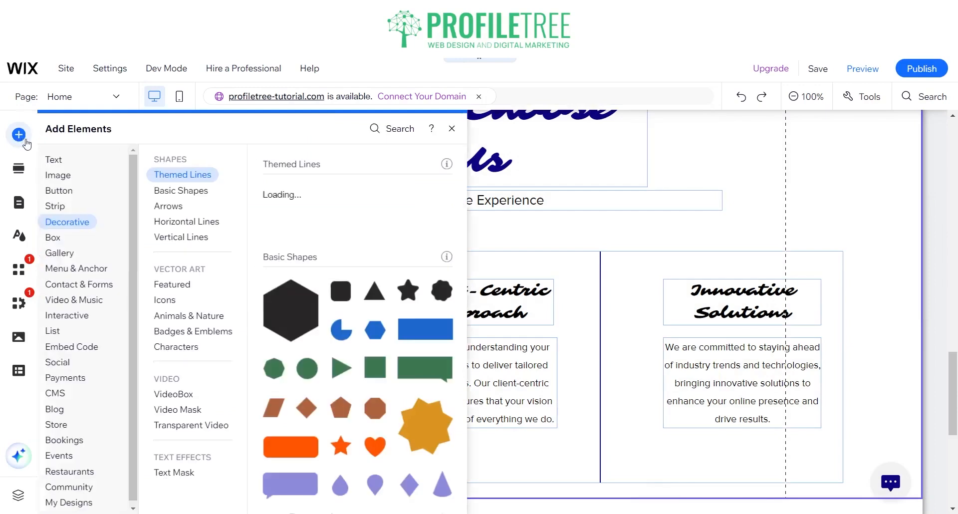
mouse_move(65, 323)
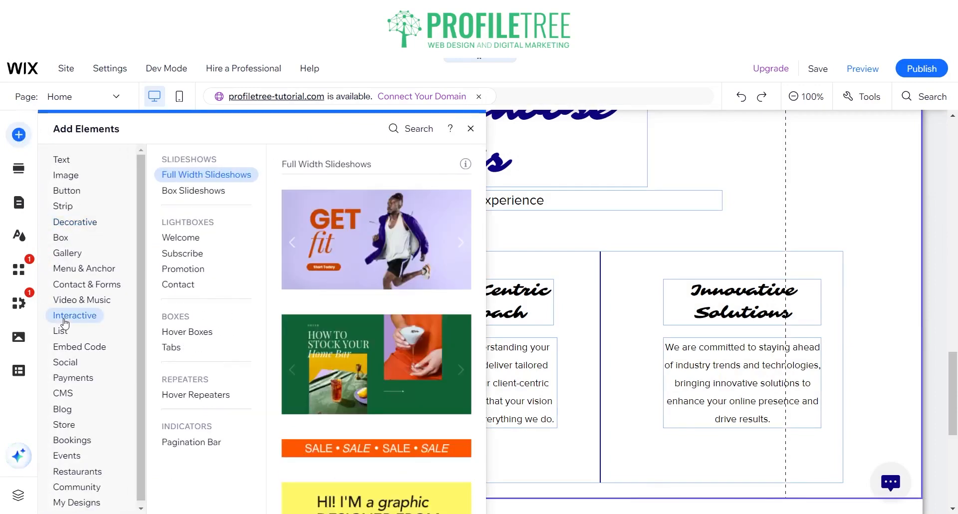
mouse_move(69, 194)
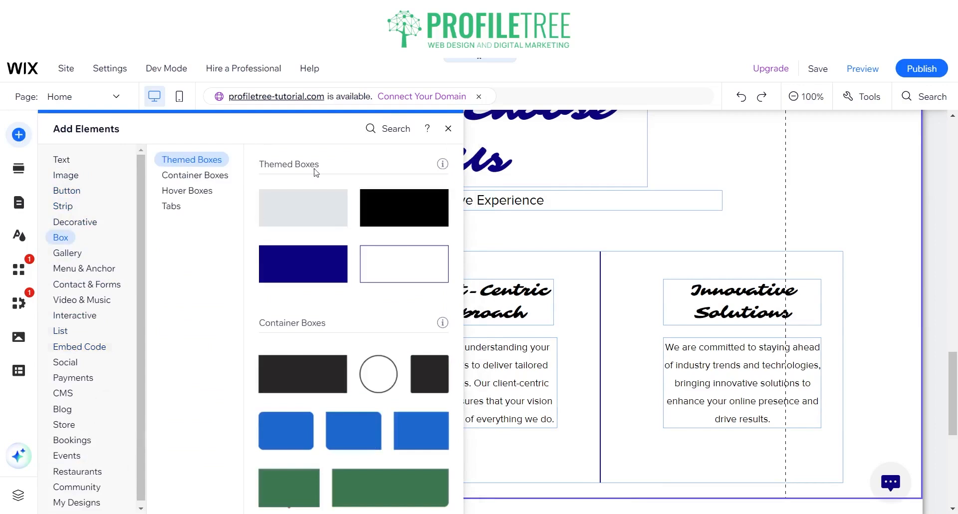
click(389, 134)
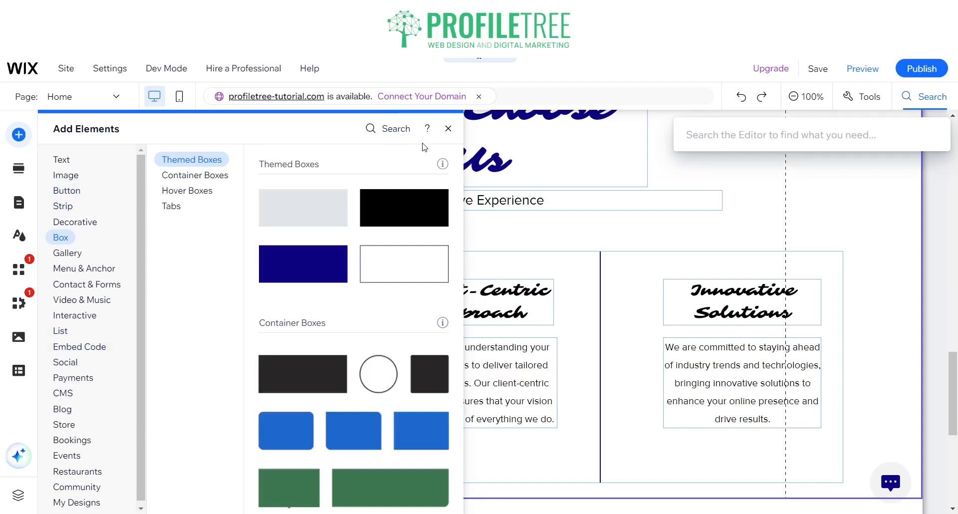
text(repeaters)
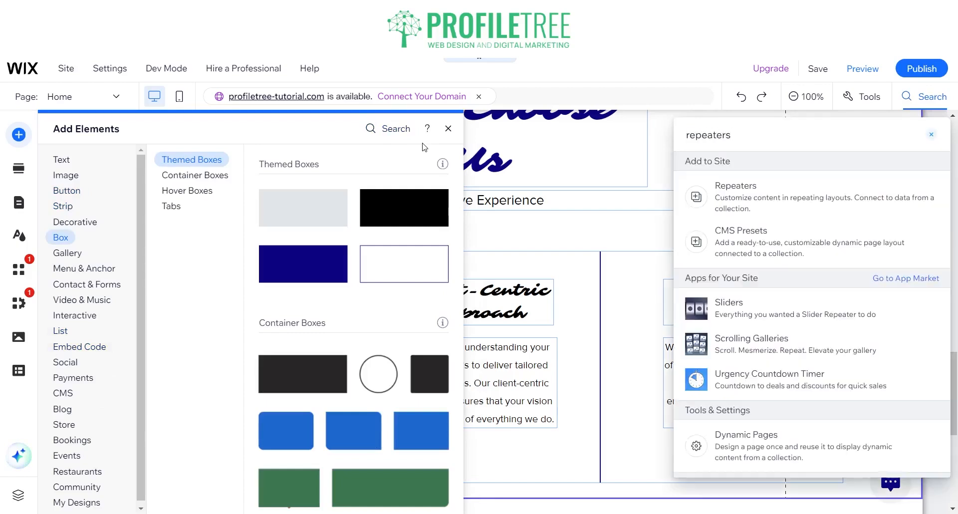
click(796, 205)
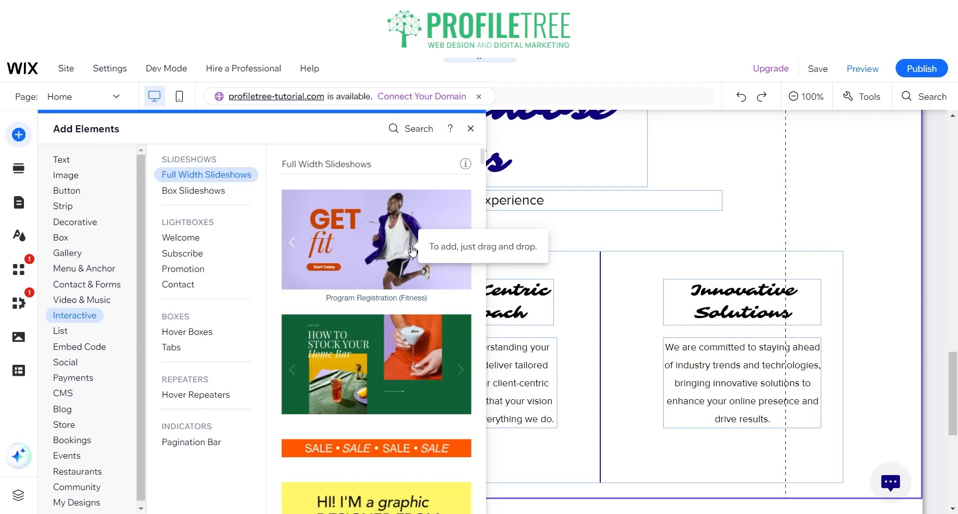
Browse the available form, menu and button elements, and close the element library.
click(106, 285)
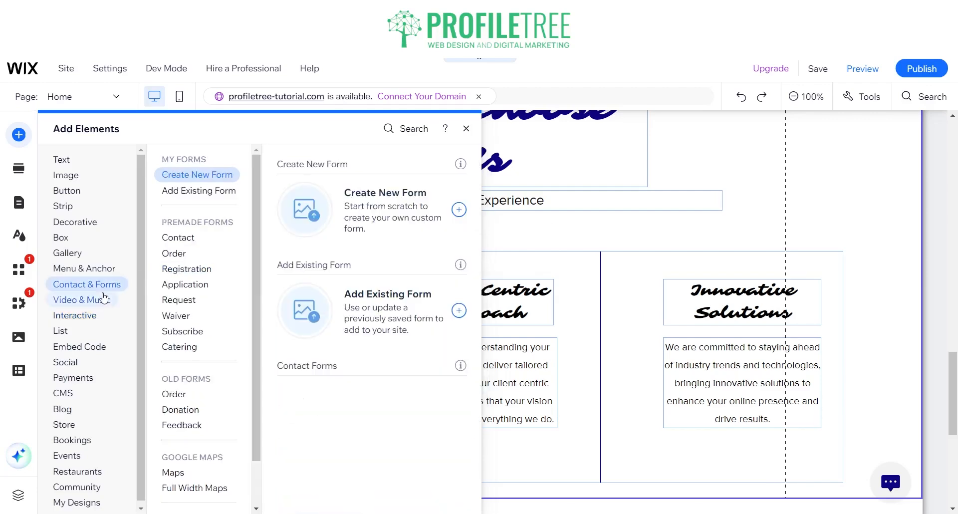
click(102, 297)
click(107, 283)
click(96, 268)
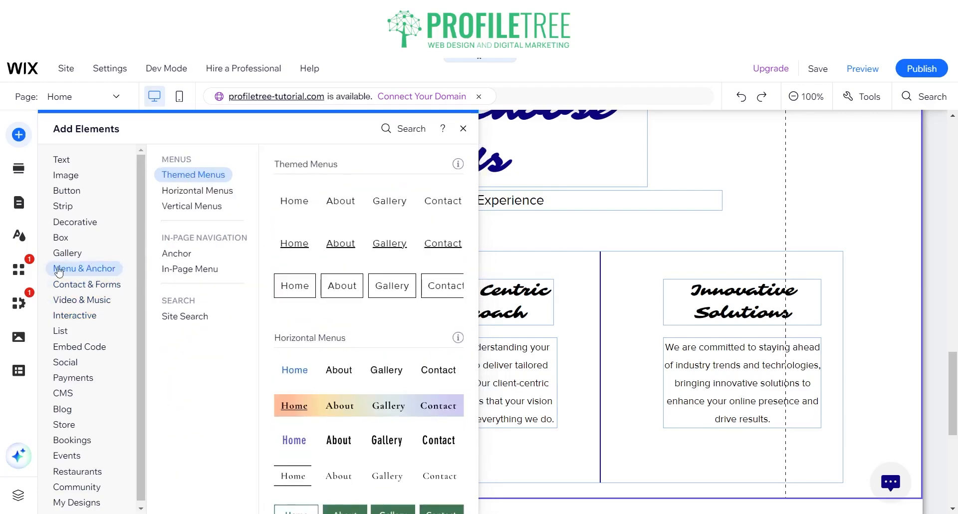
click(72, 194)
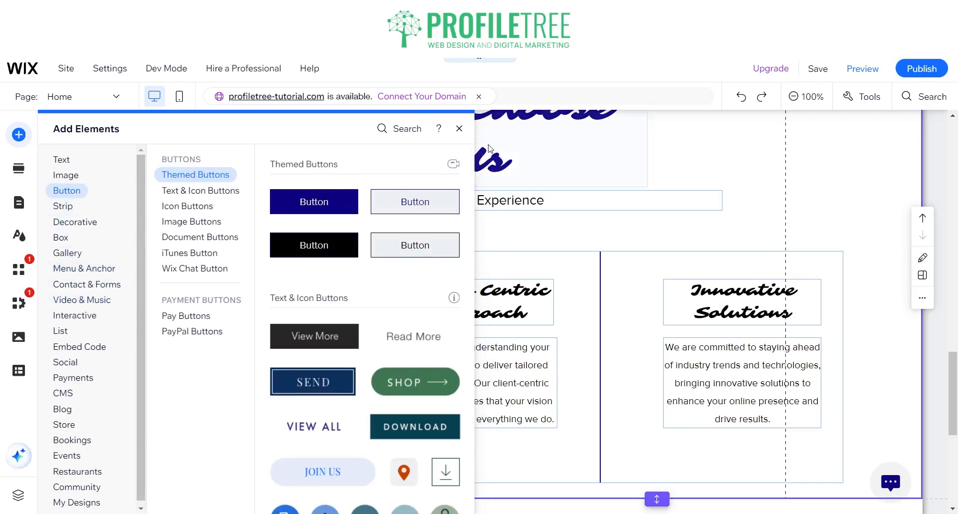
click(459, 128)
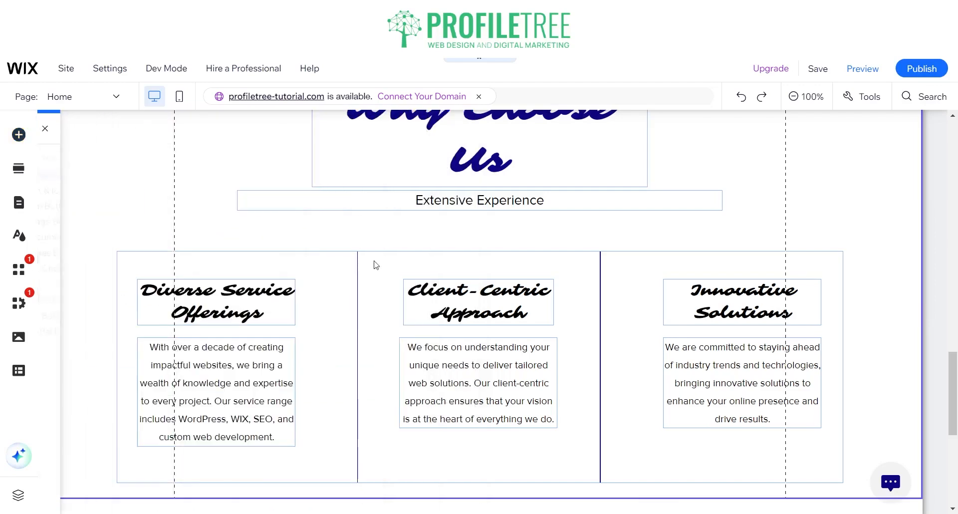